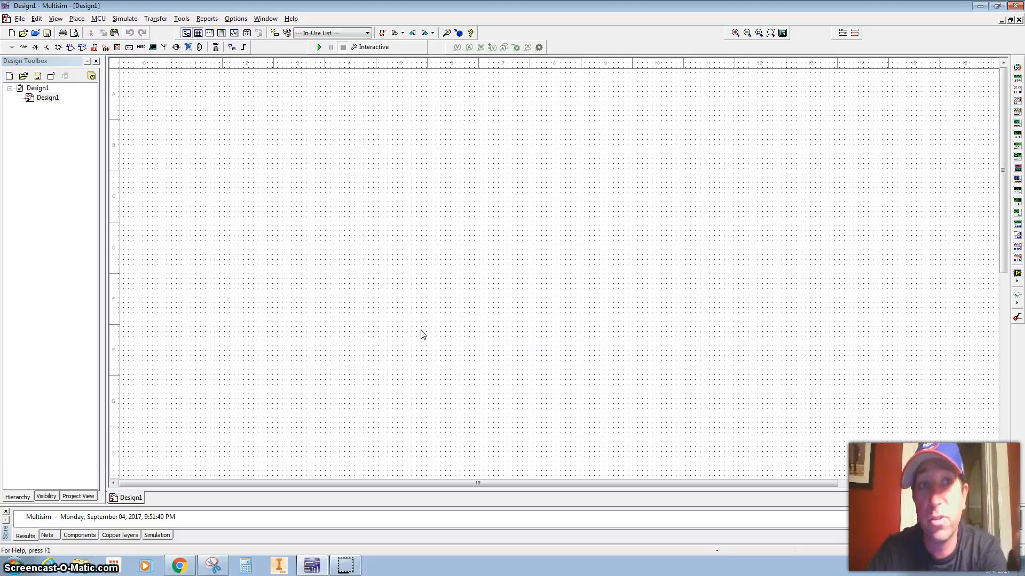
# Step: Place a VCC supply from the POWER_SOURCES family near the upper-left corner of the schematic
pyautogui.click(11, 48)
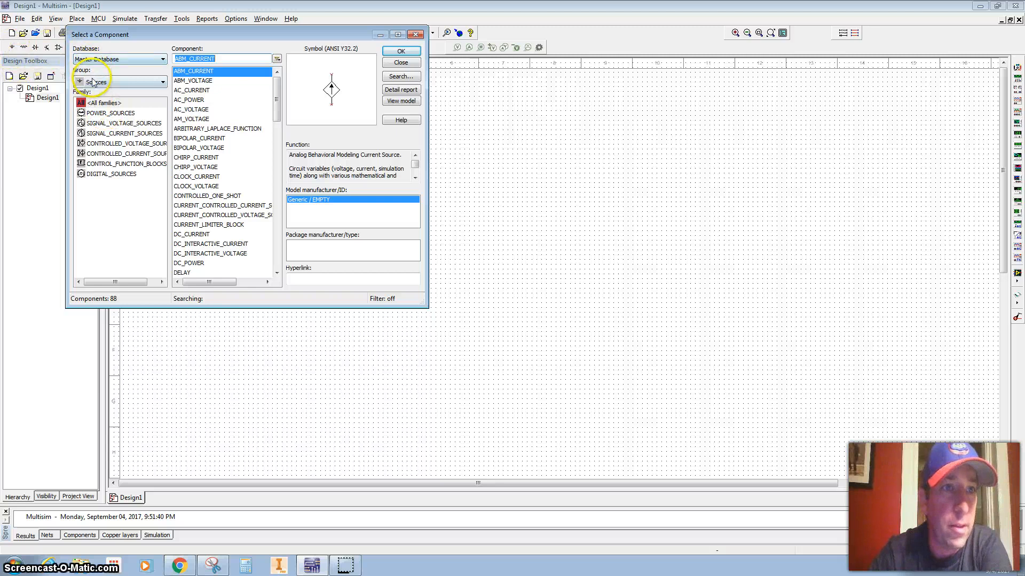
pyautogui.click(98, 113)
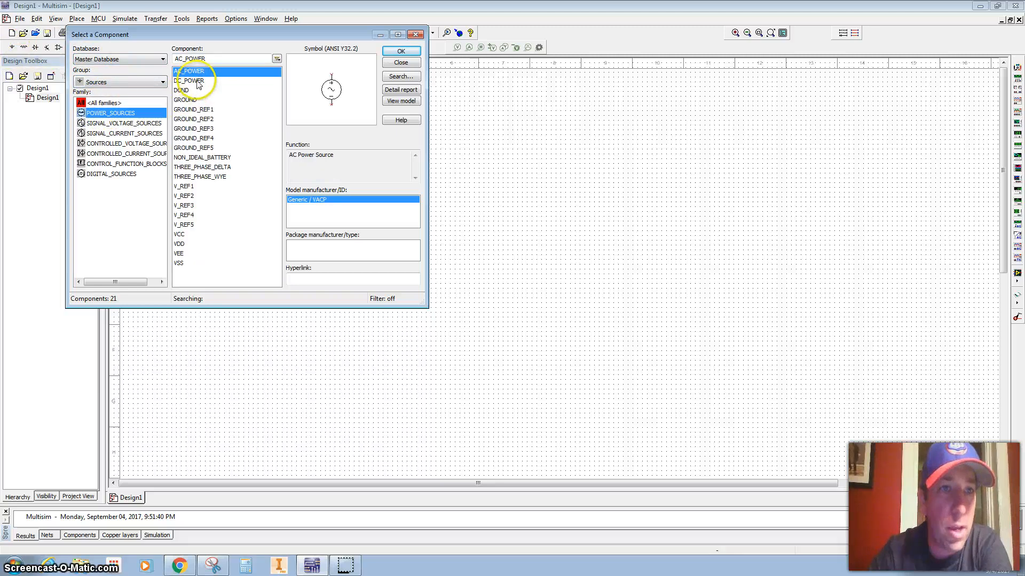
pyautogui.click(190, 236)
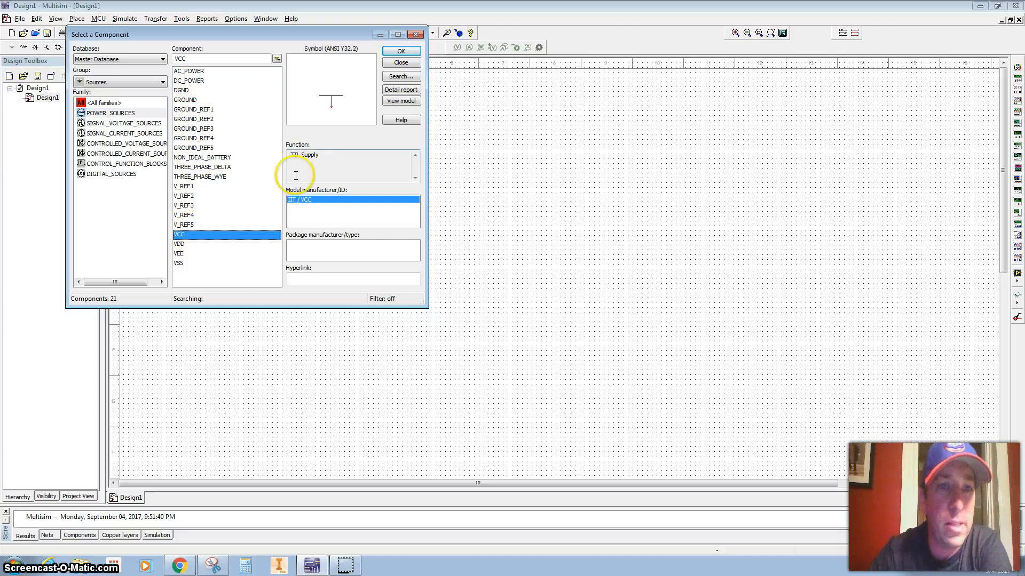
pyautogui.click(399, 53)
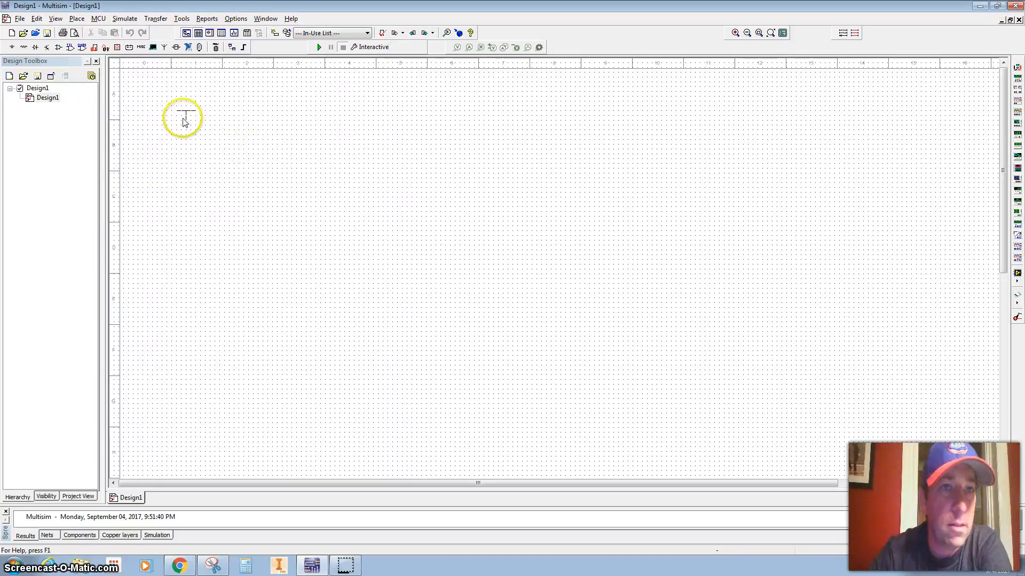
pyautogui.click(164, 117)
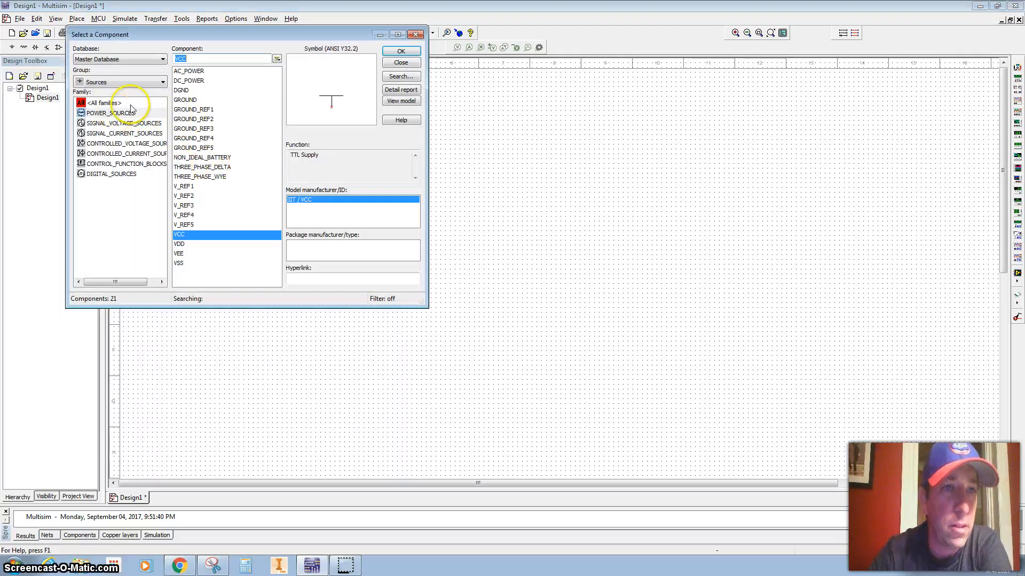
# Step: Place a digital ground (DGND) below the VCC supply
pyautogui.click(180, 101)
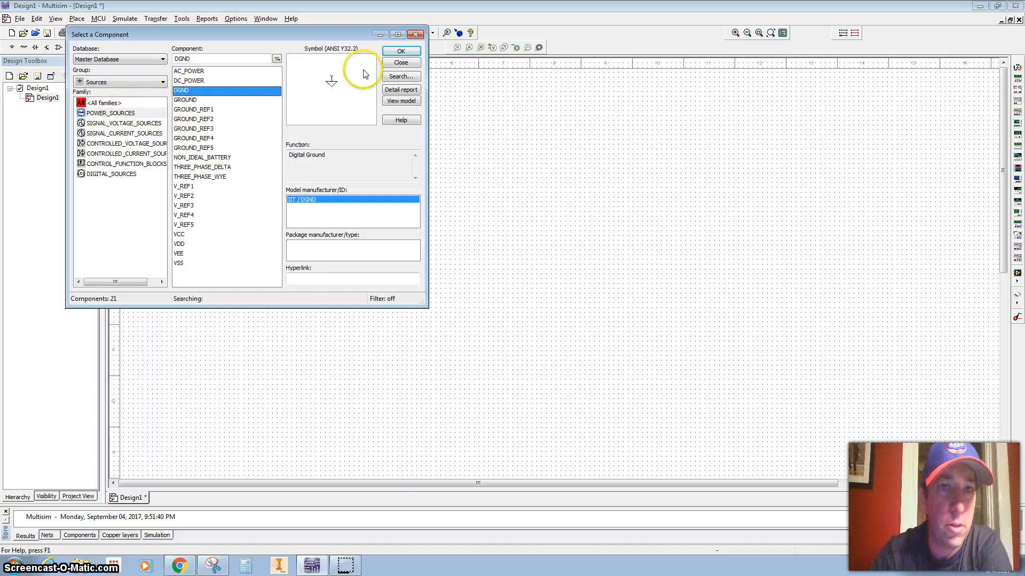
pyautogui.click(399, 52)
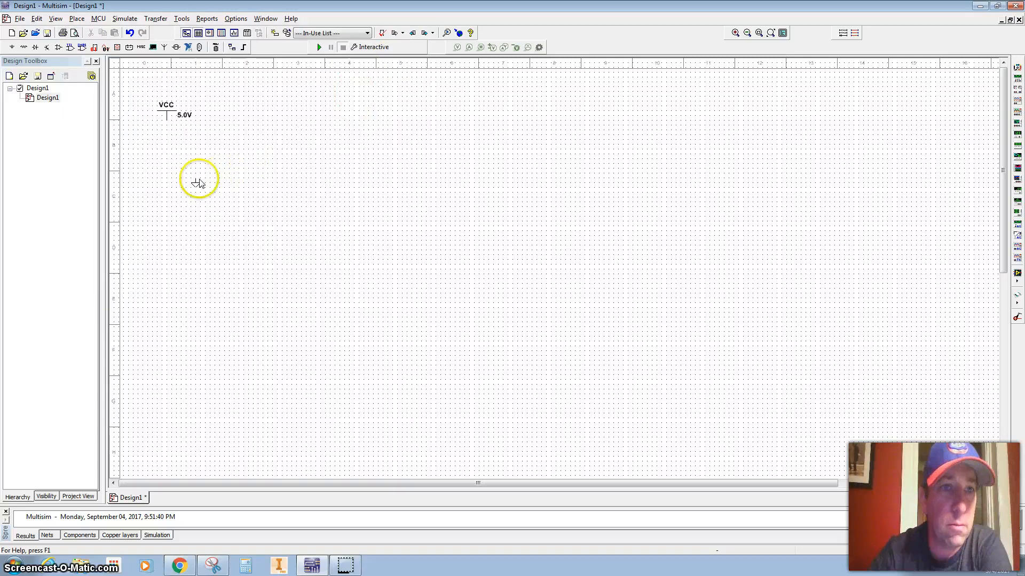
pyautogui.click(170, 193)
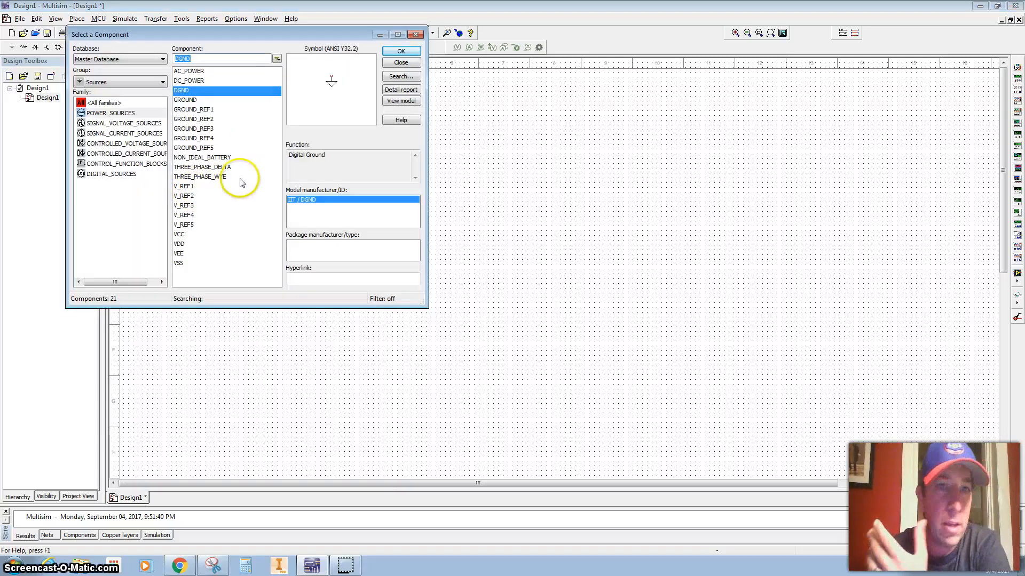
# Step: Switch to Chrome to examine the 74LS04N inverter circuit in the 1.1.6.A Component Identification document, and return to Multisim
pyautogui.click(179, 566)
pyautogui.scroll(20, 407, 235)
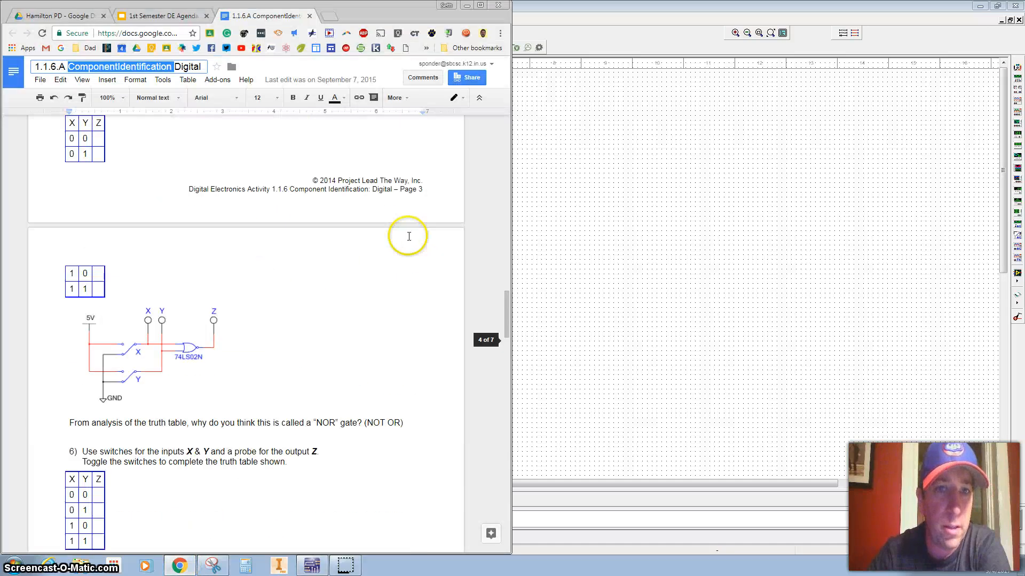
pyautogui.scroll(-8, 334, 255)
pyautogui.scroll(-1, 334, 255)
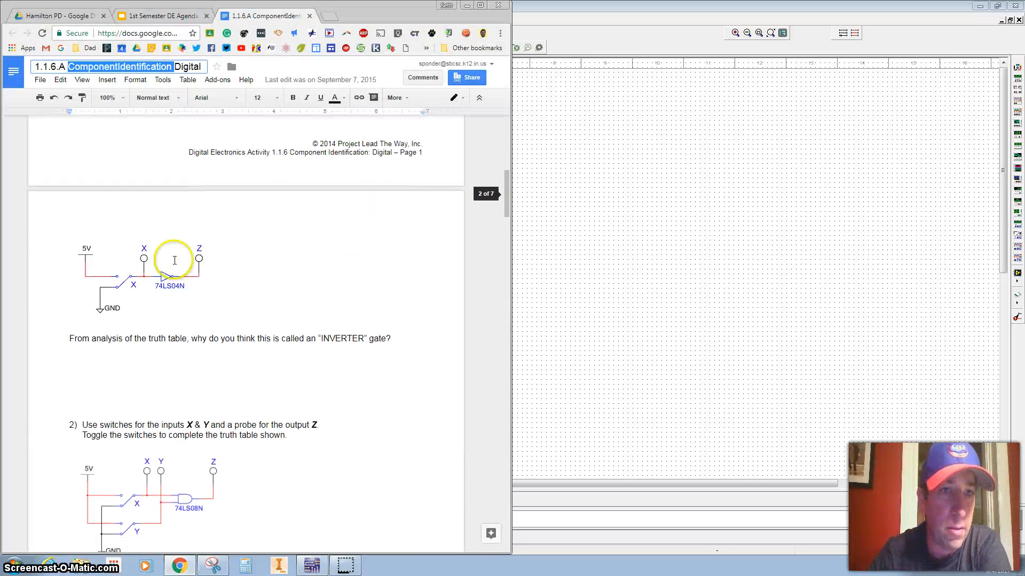
pyautogui.click(582, 8)
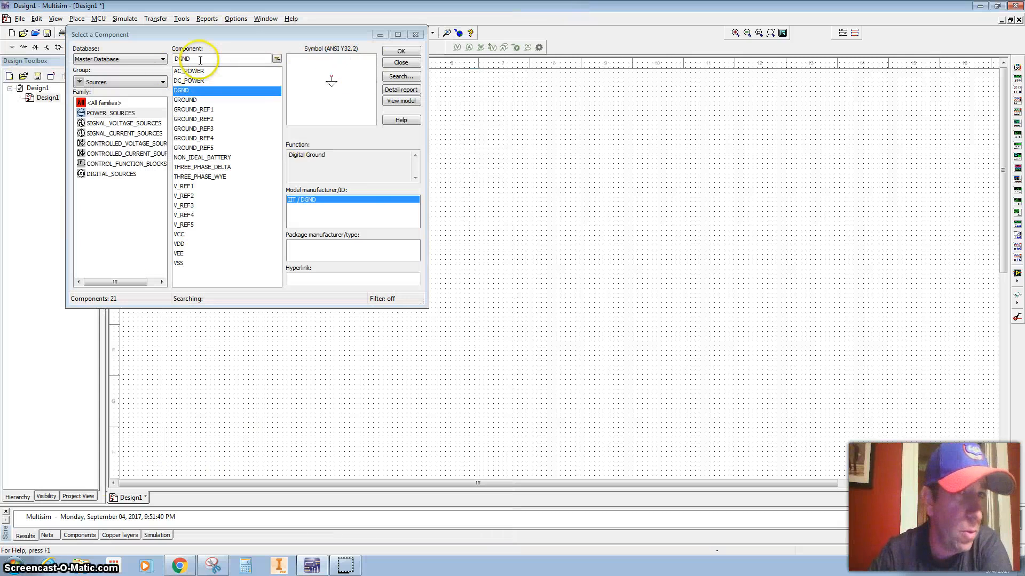
# Step: Place an SPDT switch from the Basic group's SWITCH family to the right of the VCC supply and ground
pyautogui.click(127, 84)
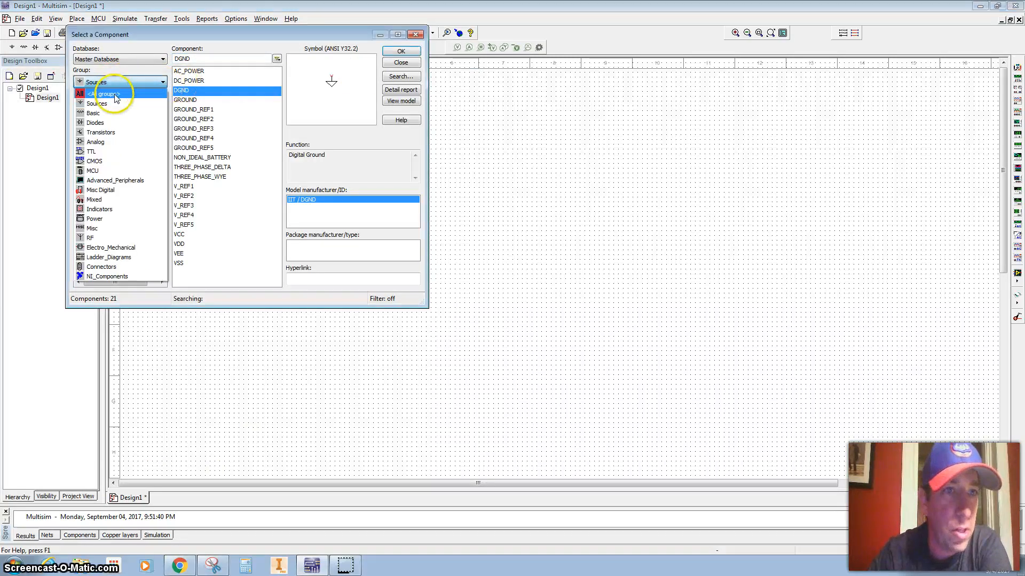
pyautogui.click(114, 114)
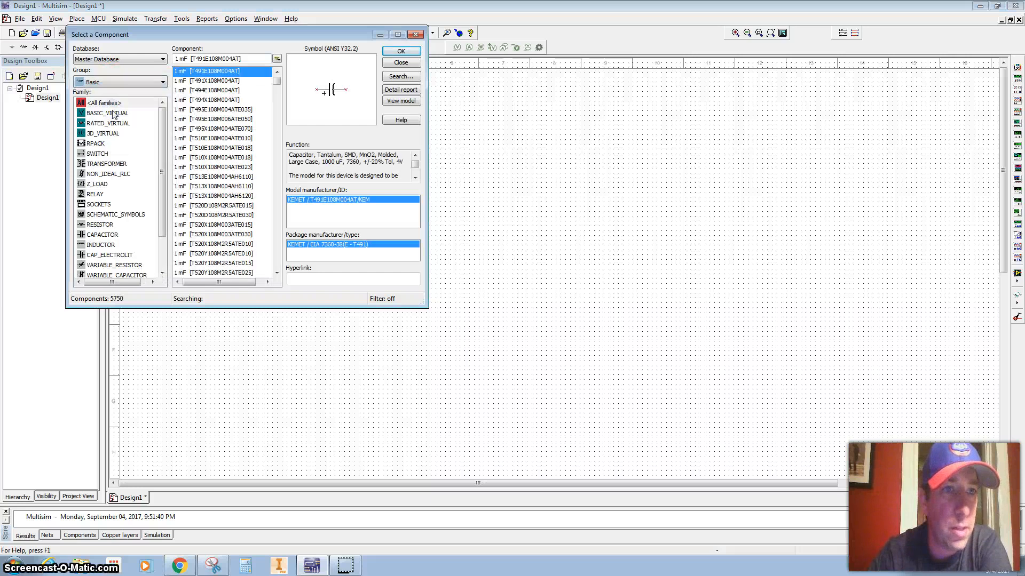
pyautogui.click(103, 154)
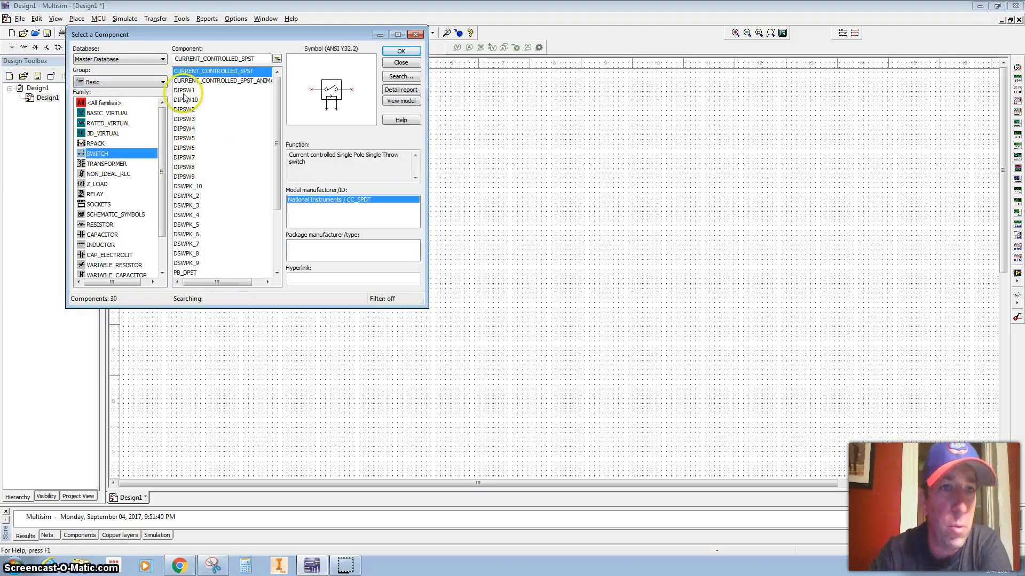
pyautogui.doubleClick(223, 59)
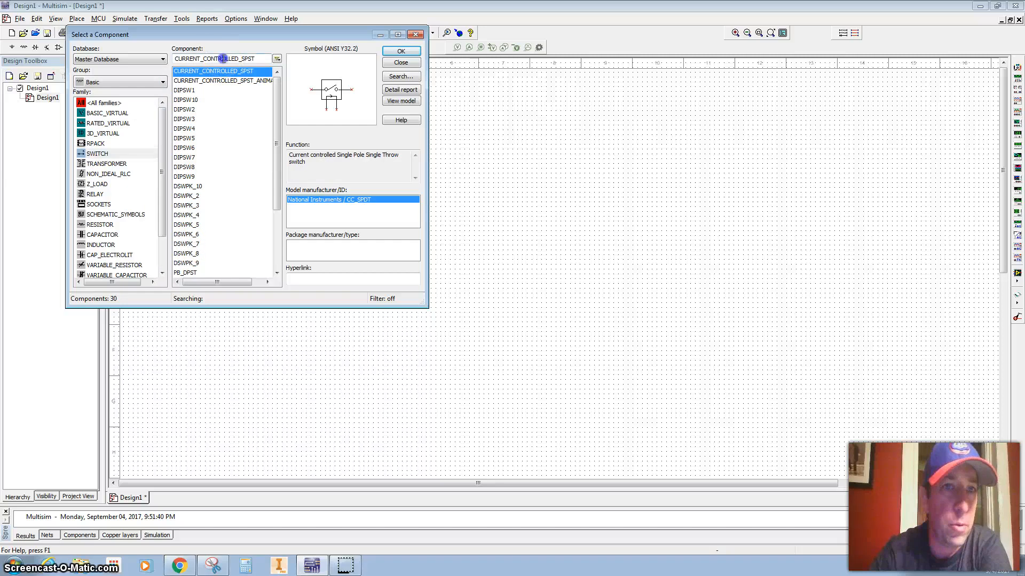
pyautogui.write('SPDT')
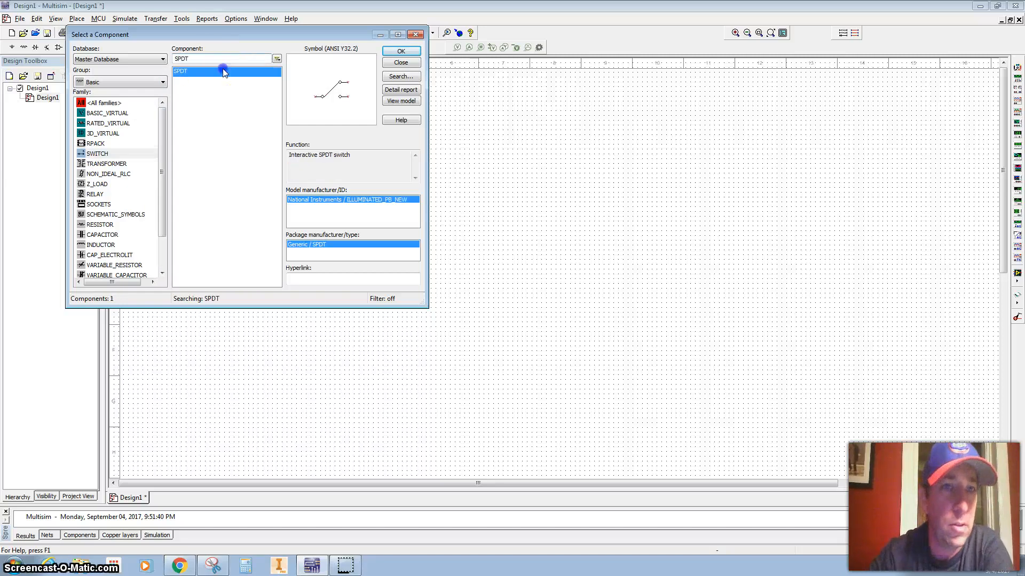
pyautogui.click(401, 51)
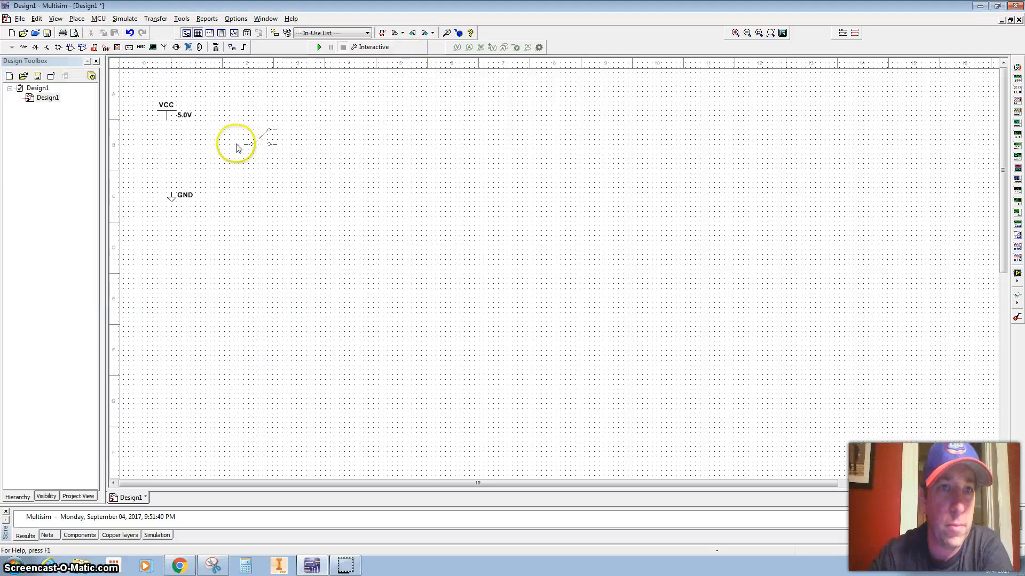
pyautogui.click(234, 155)
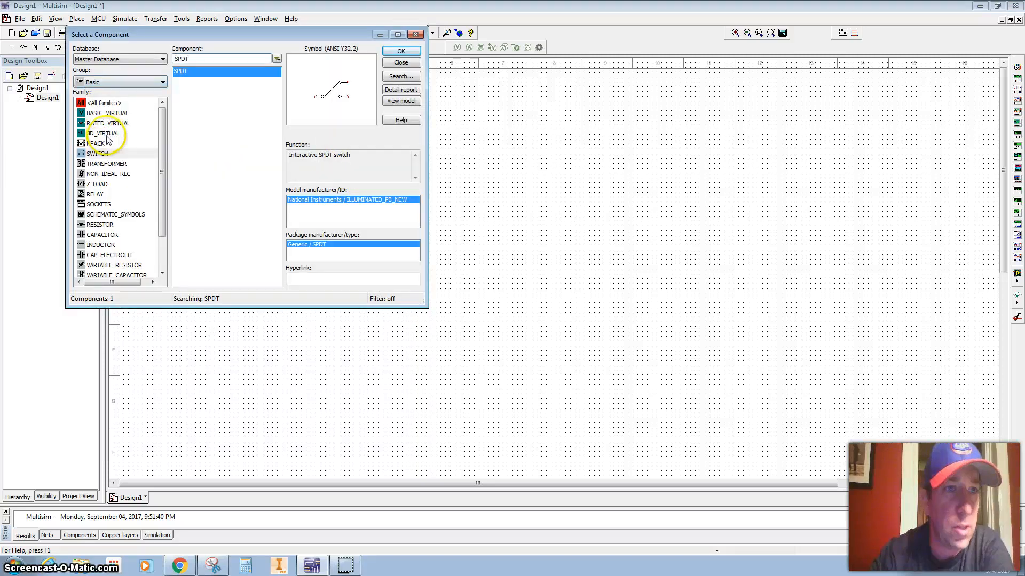
# Step: Place a blue probe (PROBE_BLUE) from the Indicators group to the right of the switch
pyautogui.click(105, 82)
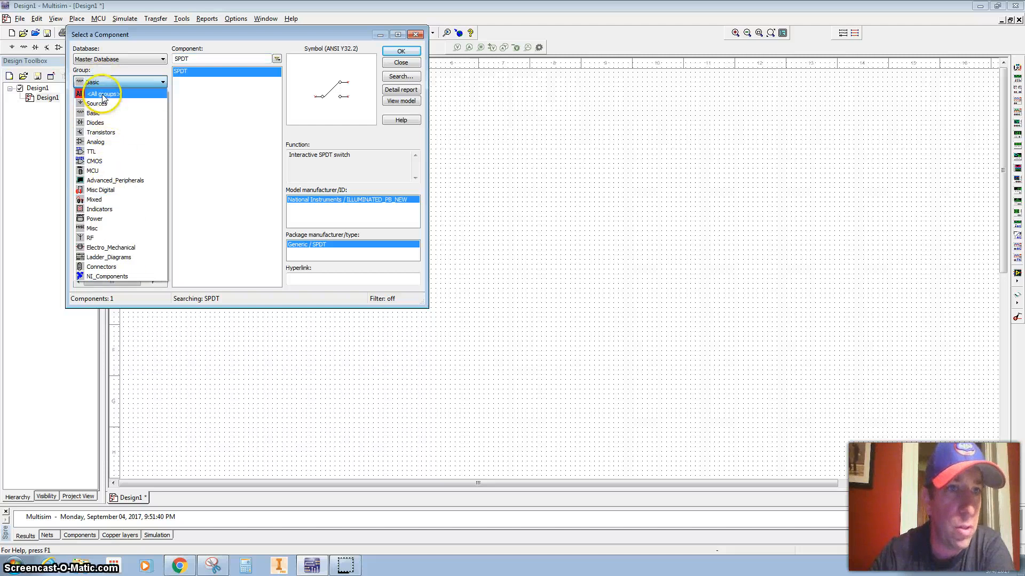
pyautogui.click(99, 209)
pyautogui.click(97, 133)
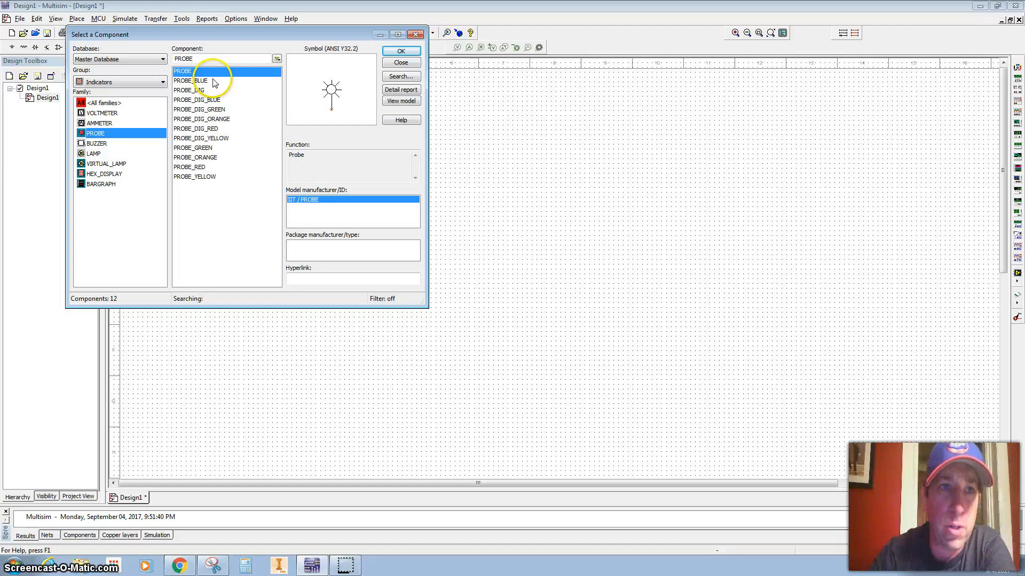
pyautogui.click(209, 80)
pyautogui.click(400, 50)
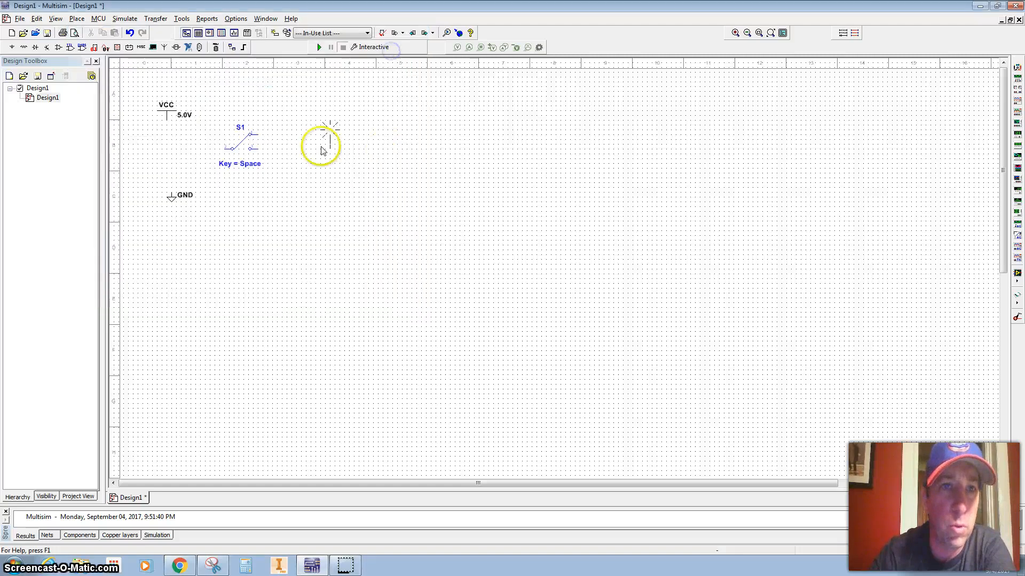
pyautogui.click(302, 136)
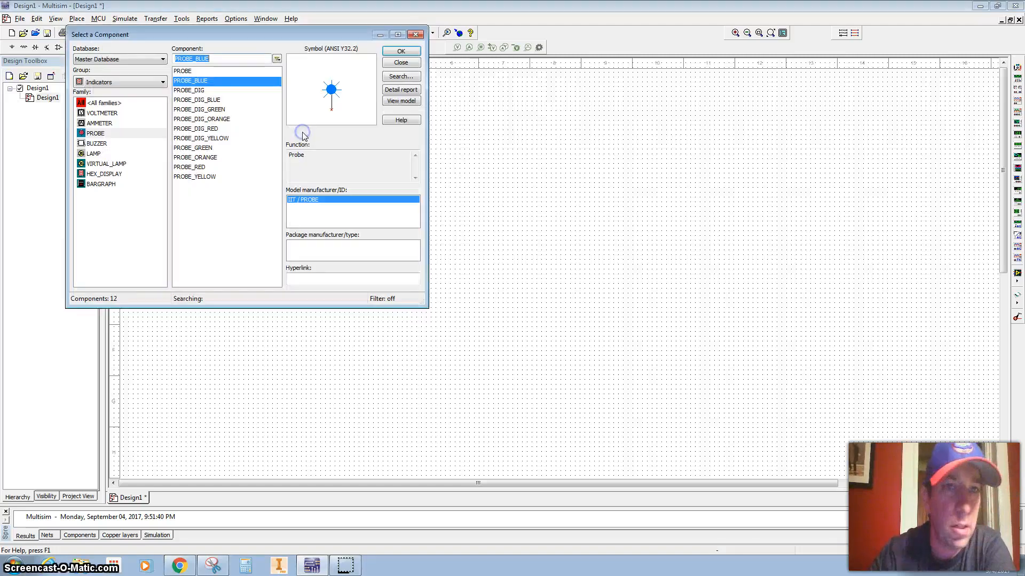
# Step: Place a yellow digital probe (PROBE_DIG_YELLOW) well to the right of the blue probe
pyautogui.click(222, 138)
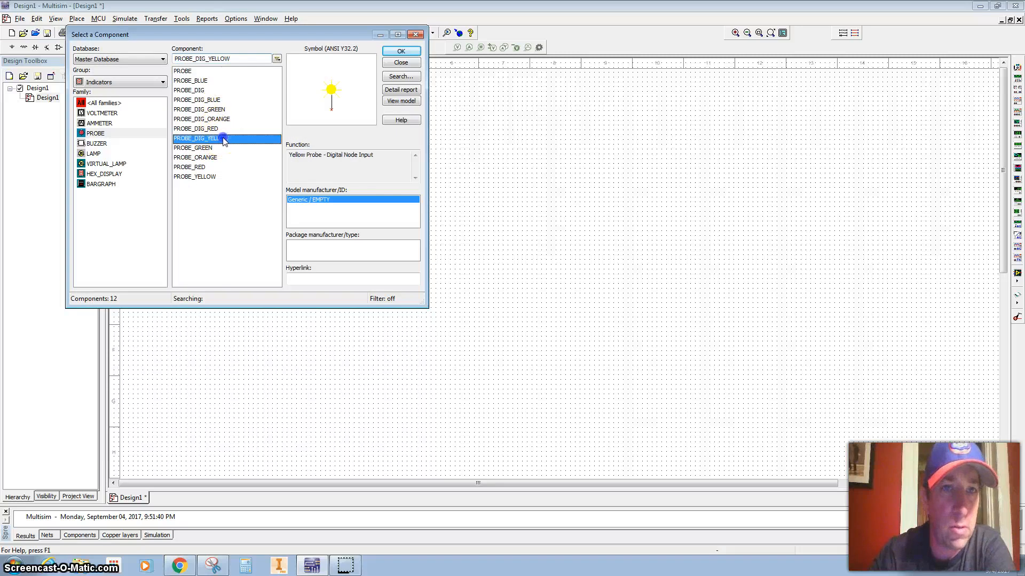
pyautogui.click(401, 51)
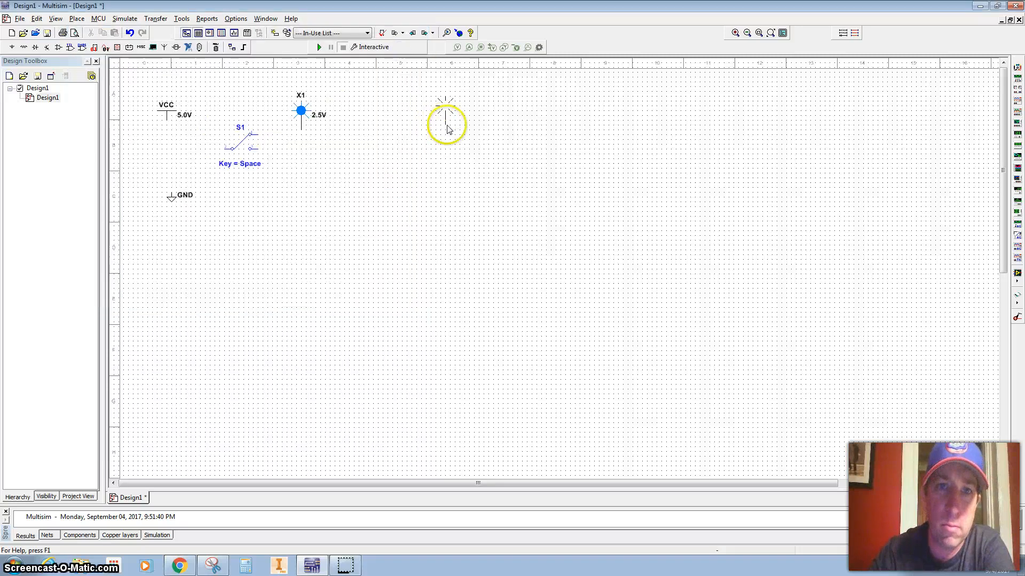
pyautogui.click(479, 126)
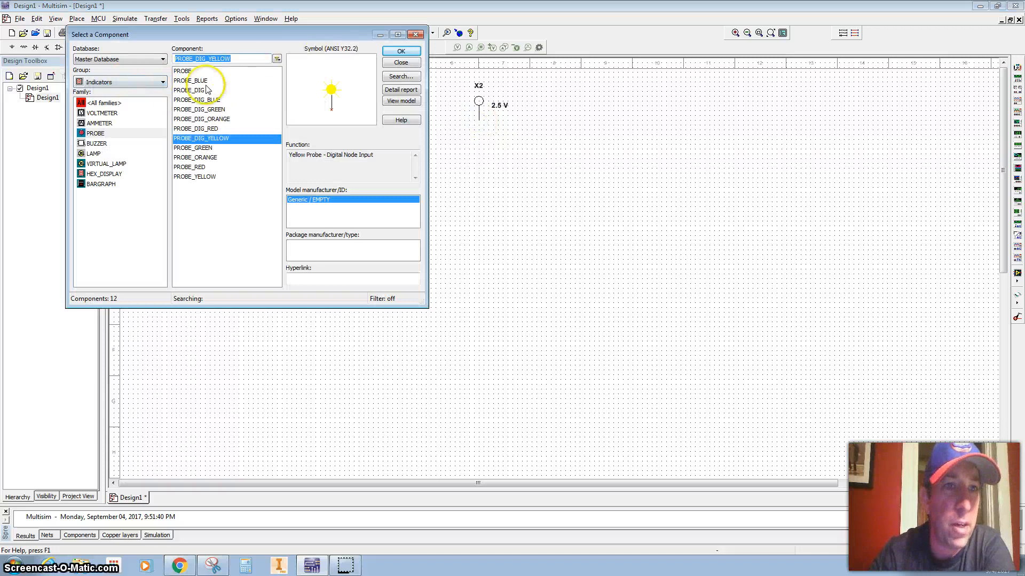
# Step: Search the TTL component group for 74LS04
pyautogui.click(163, 82)
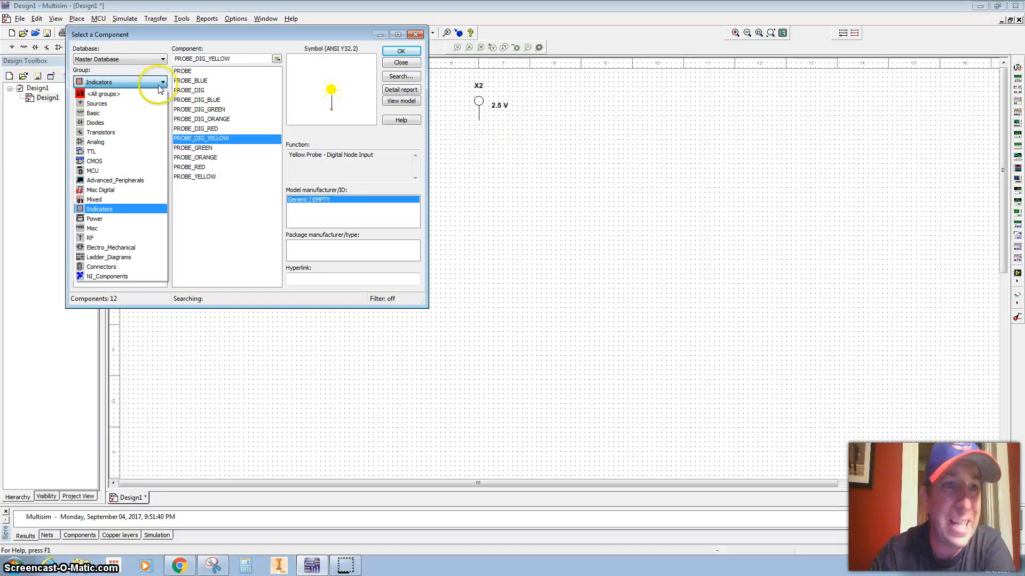
pyautogui.click(109, 151)
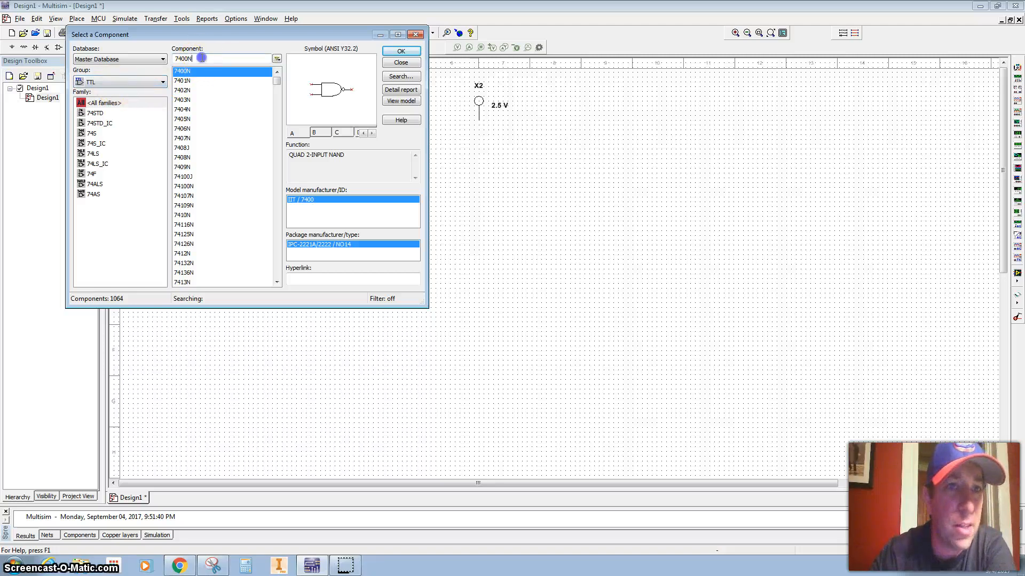
pyautogui.press('BackSpace')
pyautogui.press('BackSpace')
pyautogui.press('BackSpace')
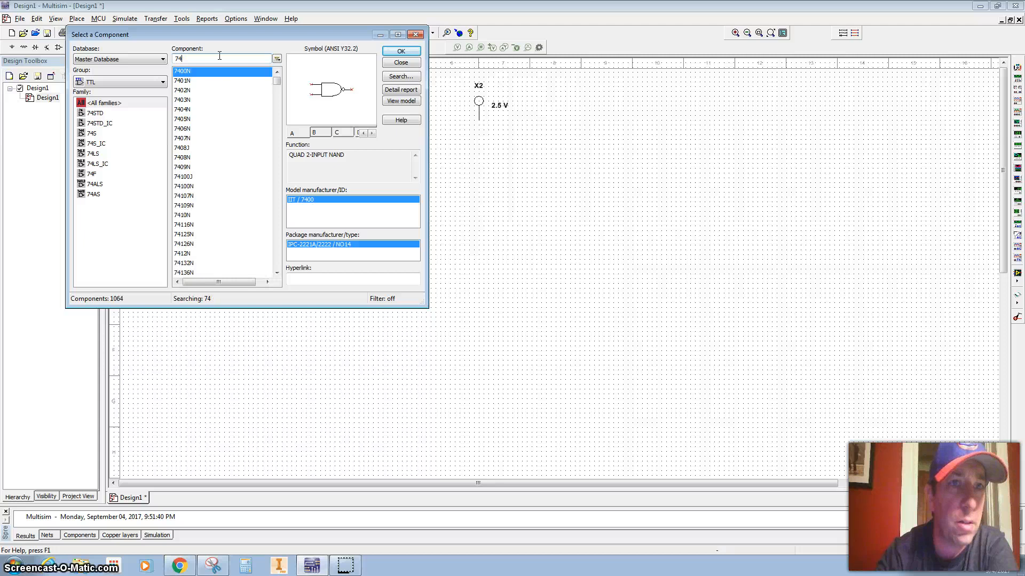
pyautogui.write('LS')
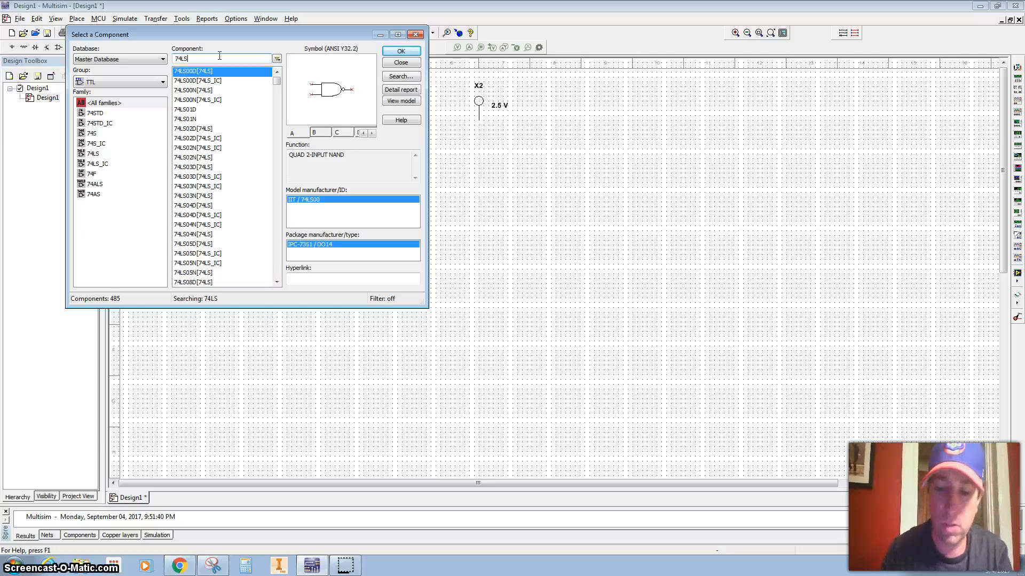
pyautogui.write('04')
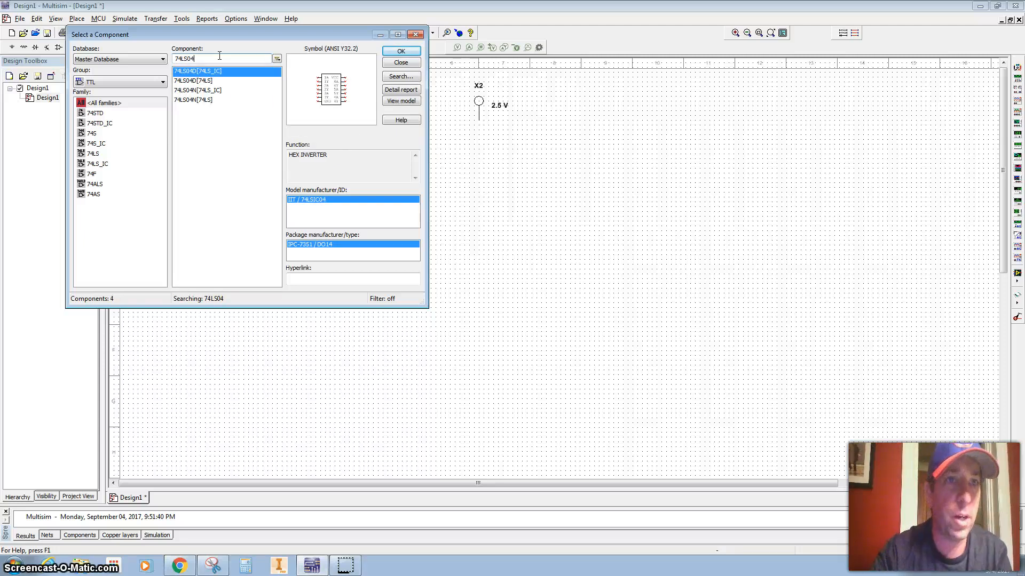
# Step: Place section A of a new 74LS04N inverter from the 74LS family between the blue and yellow probes, adding no further gates
pyautogui.click(213, 100)
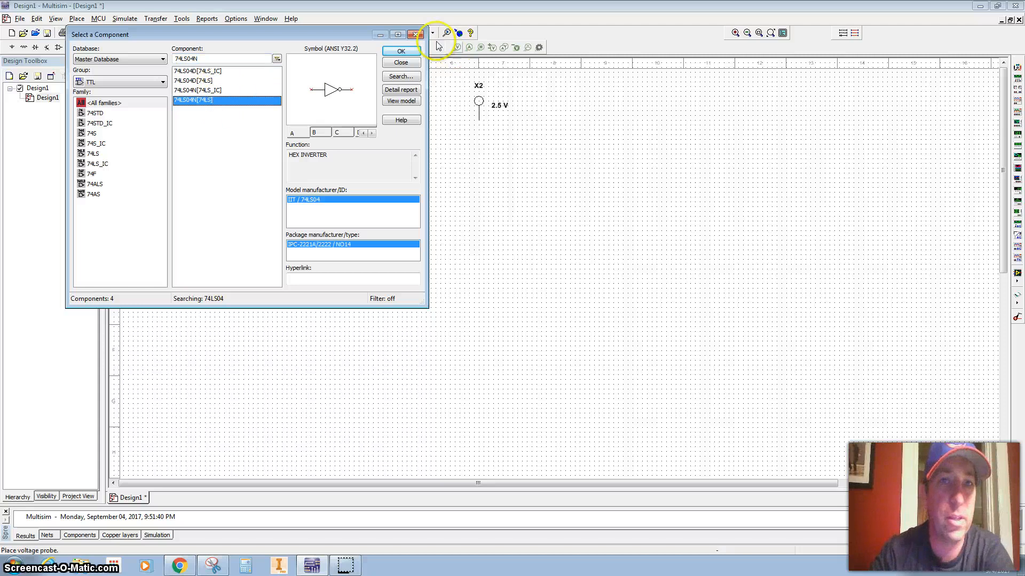
pyautogui.click(400, 51)
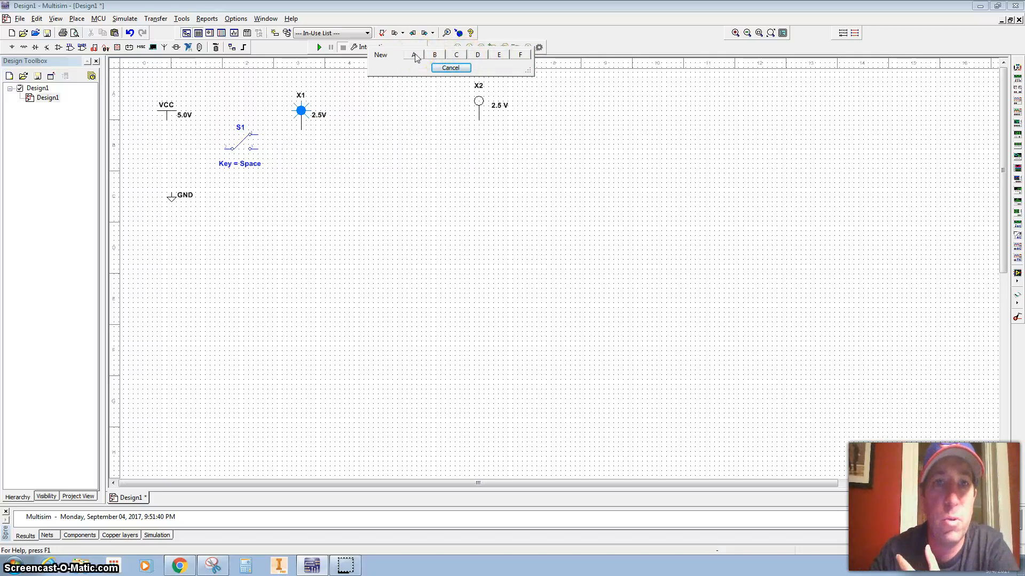
pyautogui.click(456, 56)
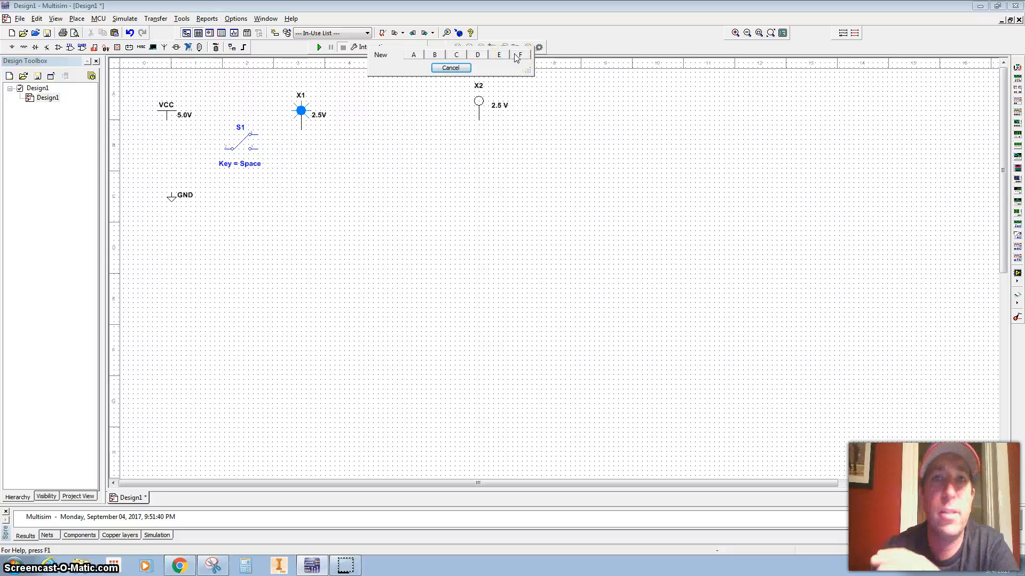
pyautogui.click(413, 55)
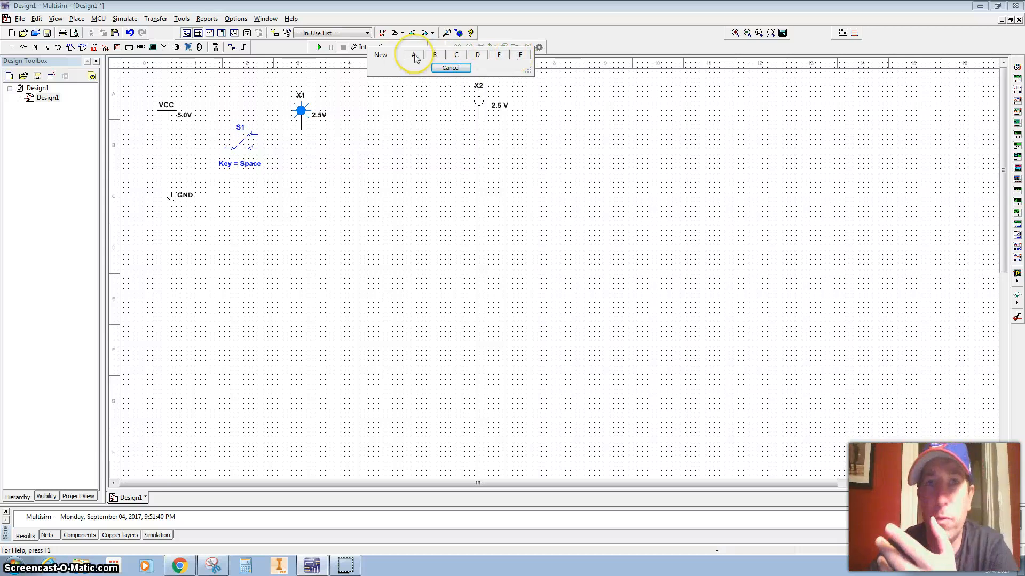
pyautogui.click(415, 55)
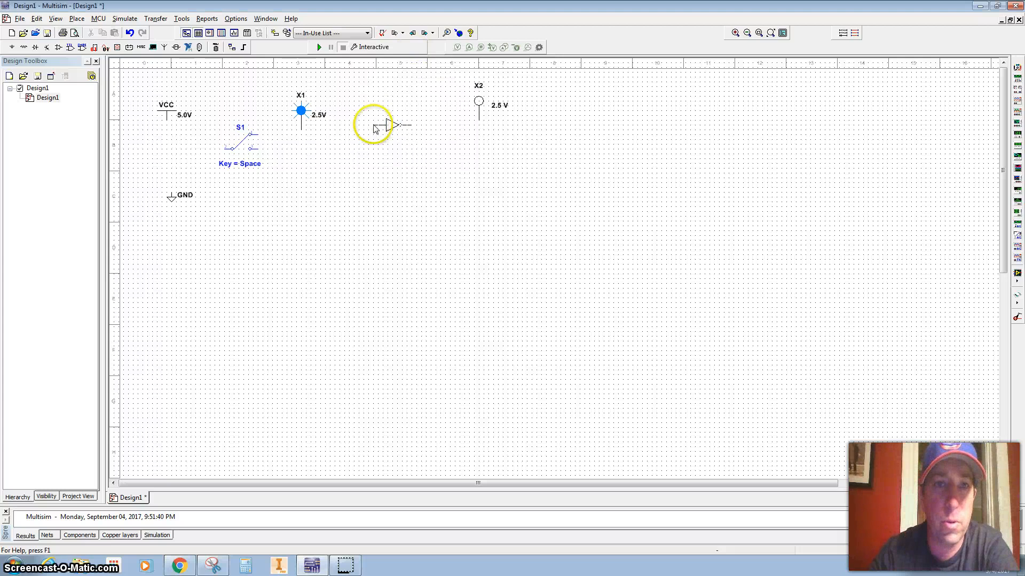
pyautogui.click(372, 126)
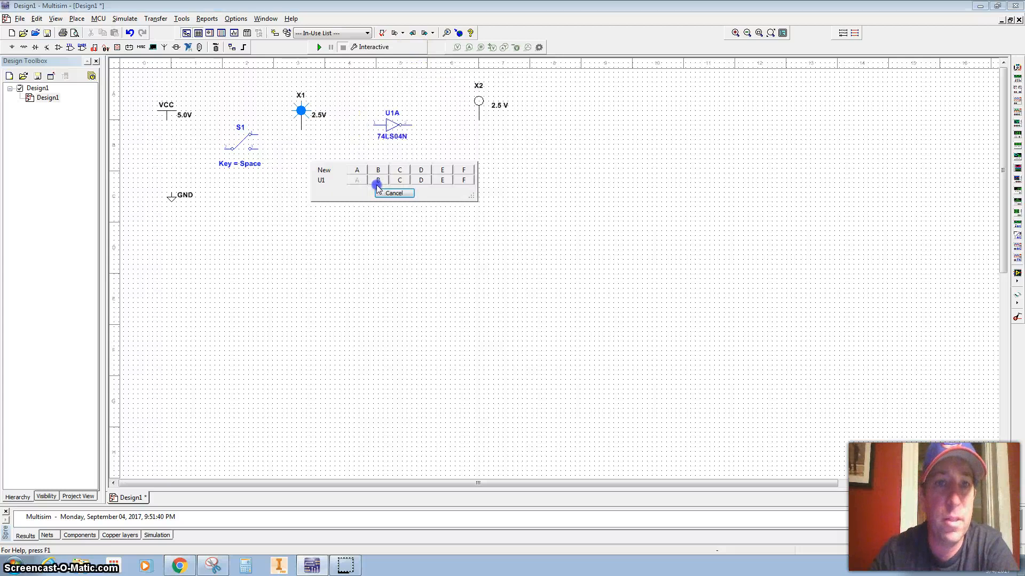
pyautogui.click(393, 193)
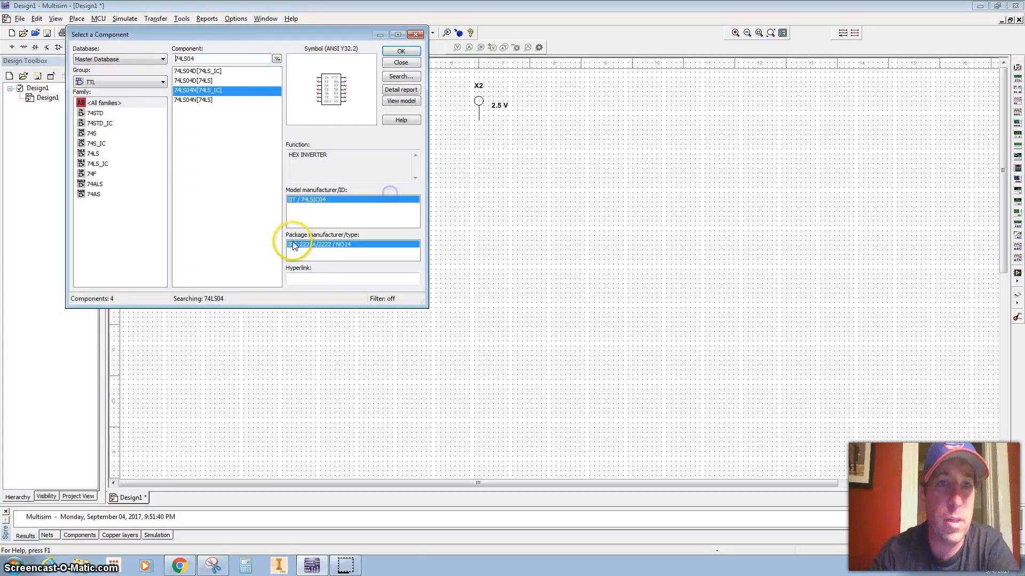
pyautogui.click(416, 36)
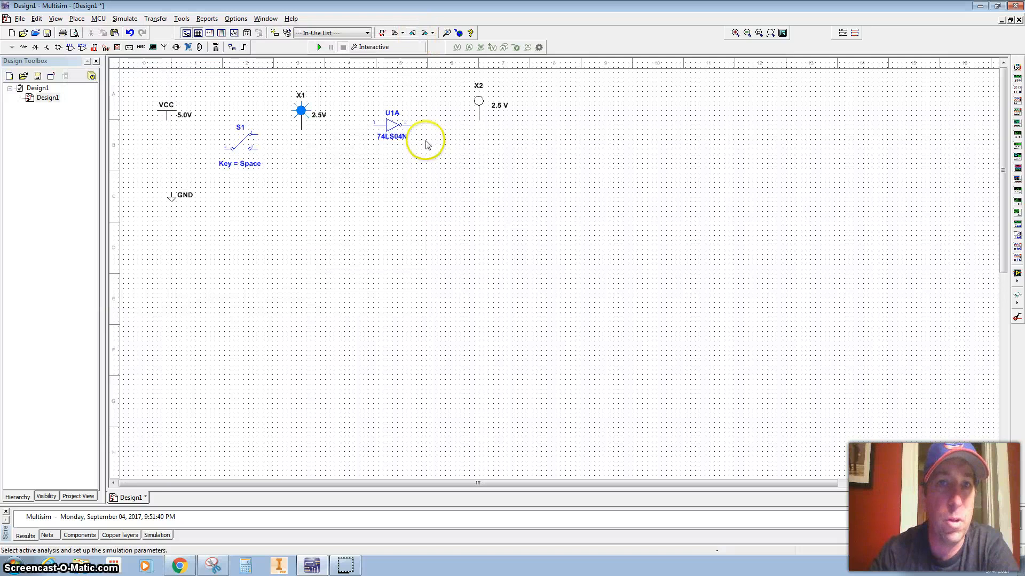
# Step: Rotate the SPDT switch 180° so its two throws face the VCC supply and ground
pyautogui.click(235, 150)
pyautogui.rightClick(230, 142)
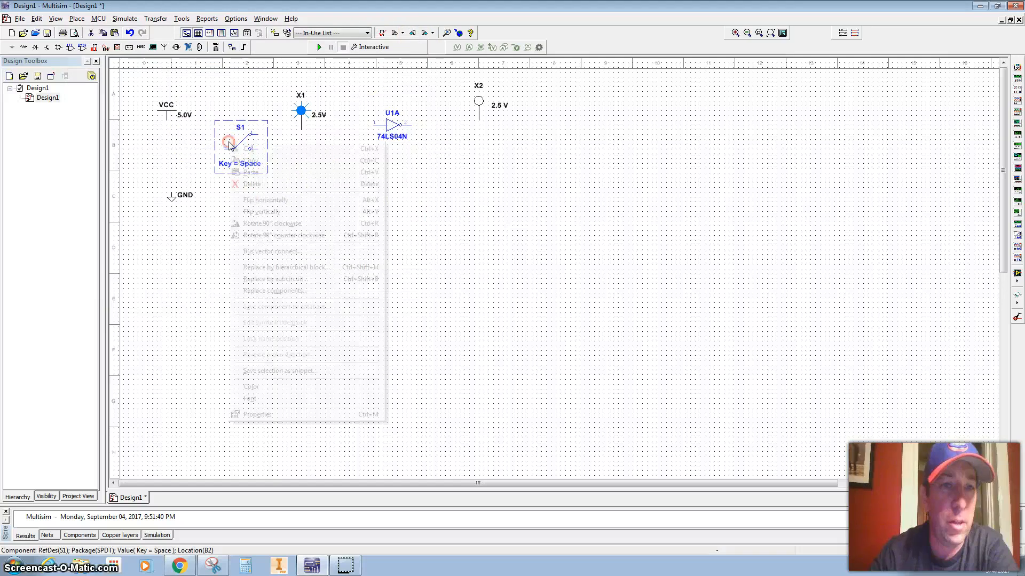
pyautogui.click(292, 223)
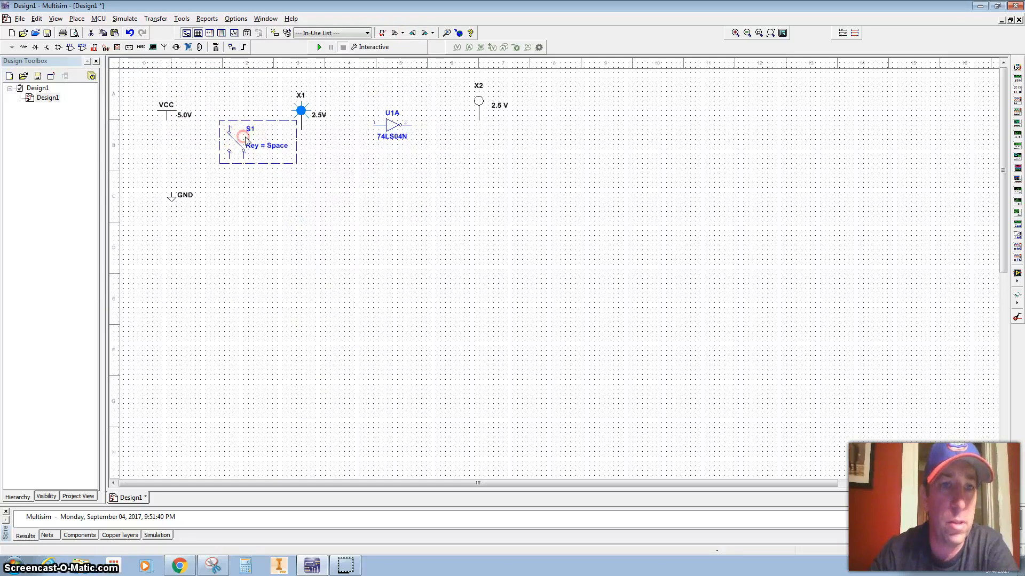
pyautogui.rightClick(247, 144)
pyautogui.click(294, 223)
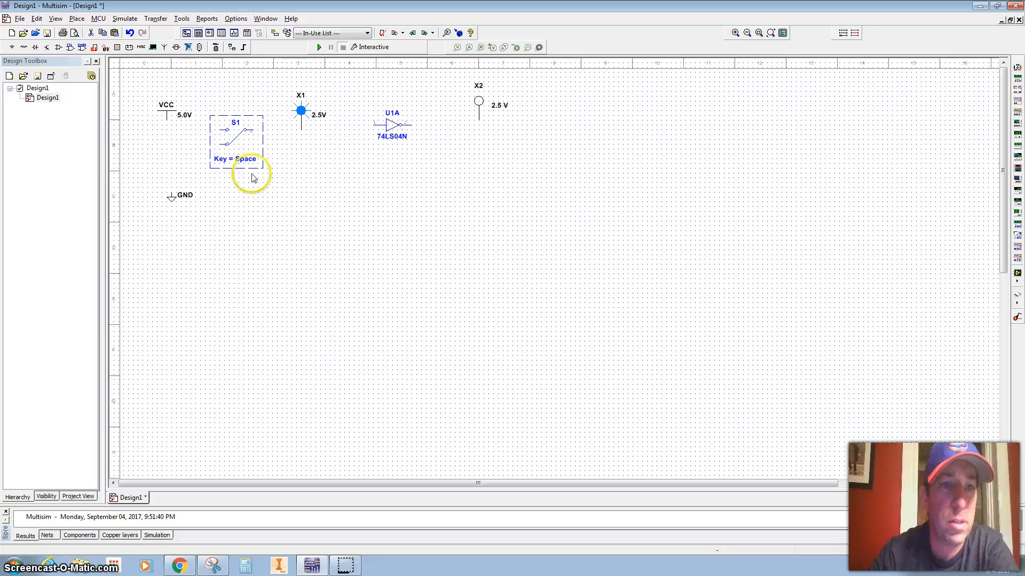
pyautogui.click(243, 223)
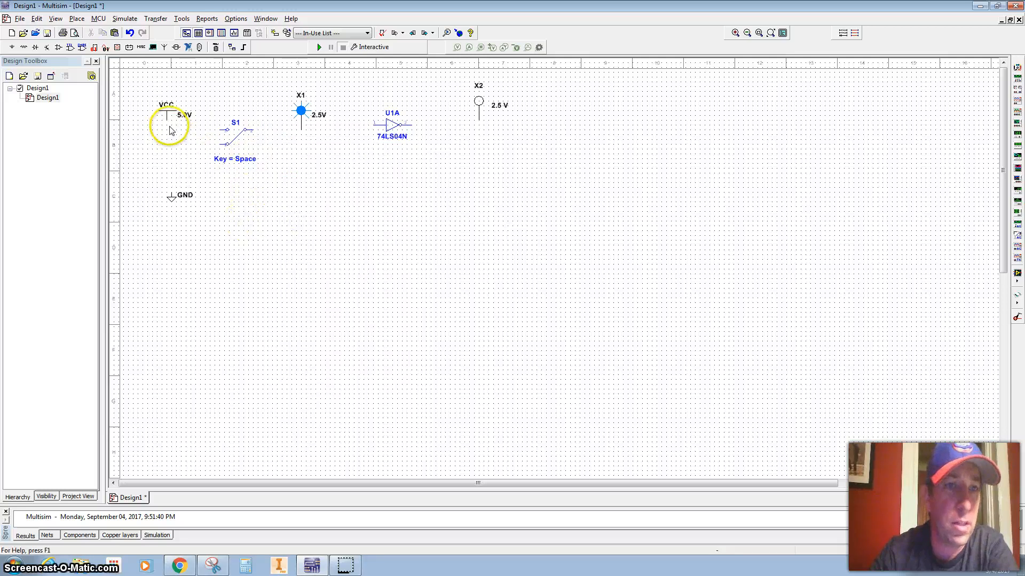
# Step: Wire VCC to the switch's upper throw, ground to its lower throw, and the common terminal to the inverter input
pyautogui.click(219, 144)
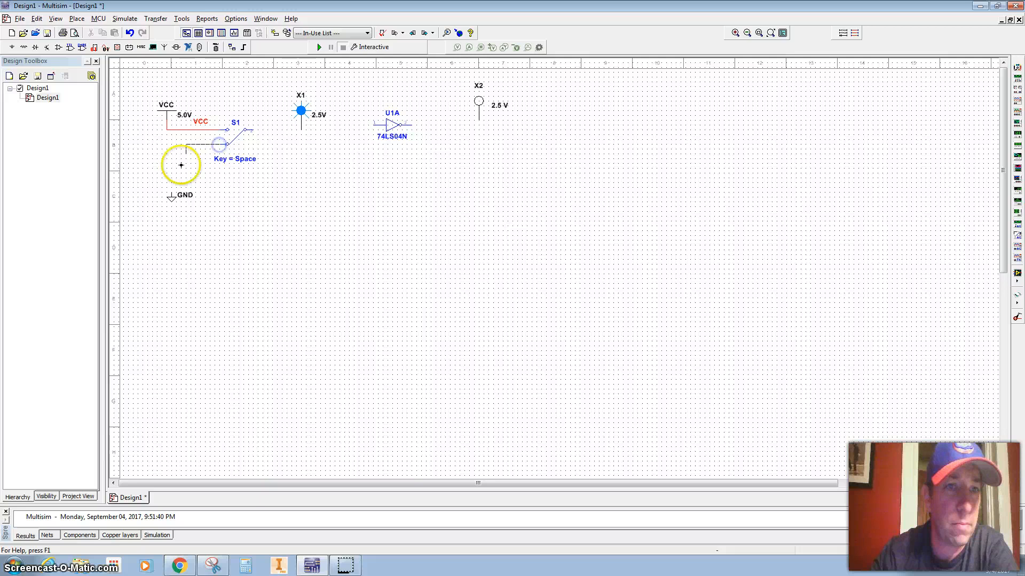
pyautogui.click(170, 192)
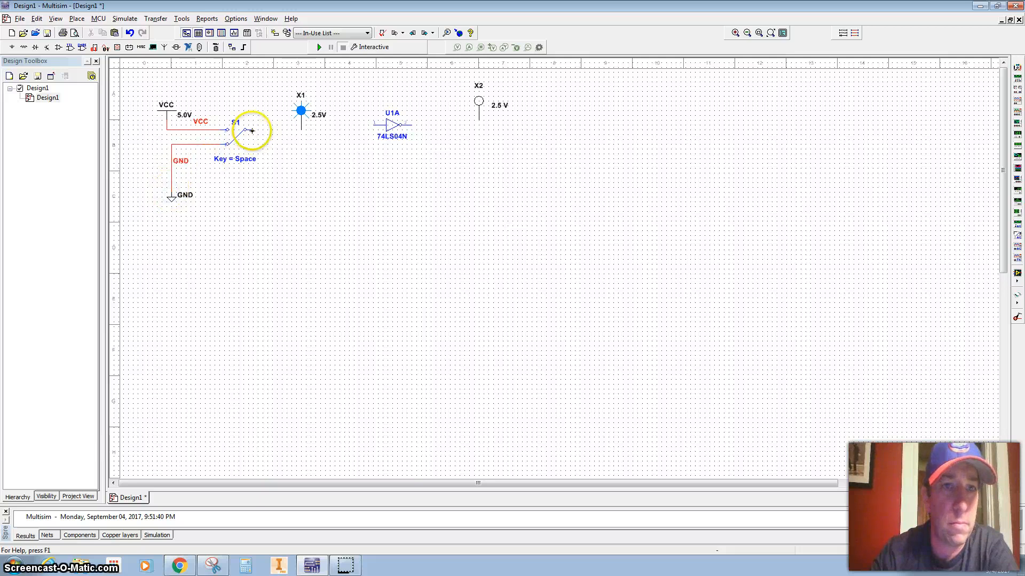
pyautogui.click(372, 127)
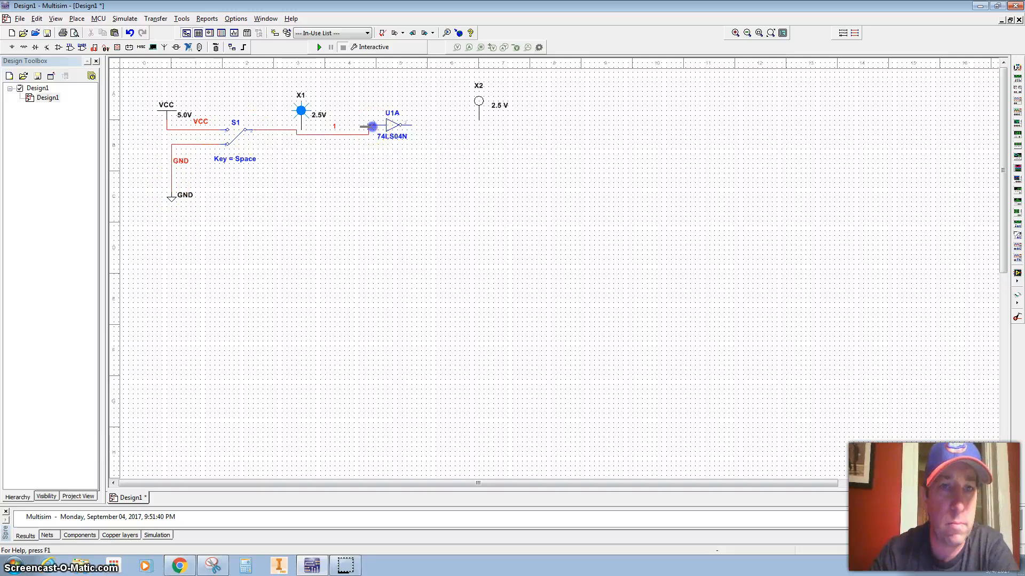
# Step: Raise the blue probe slightly and connect it to the inverter's input wire, and wire the inverter output to the yellow probe
pyautogui.click(307, 107)
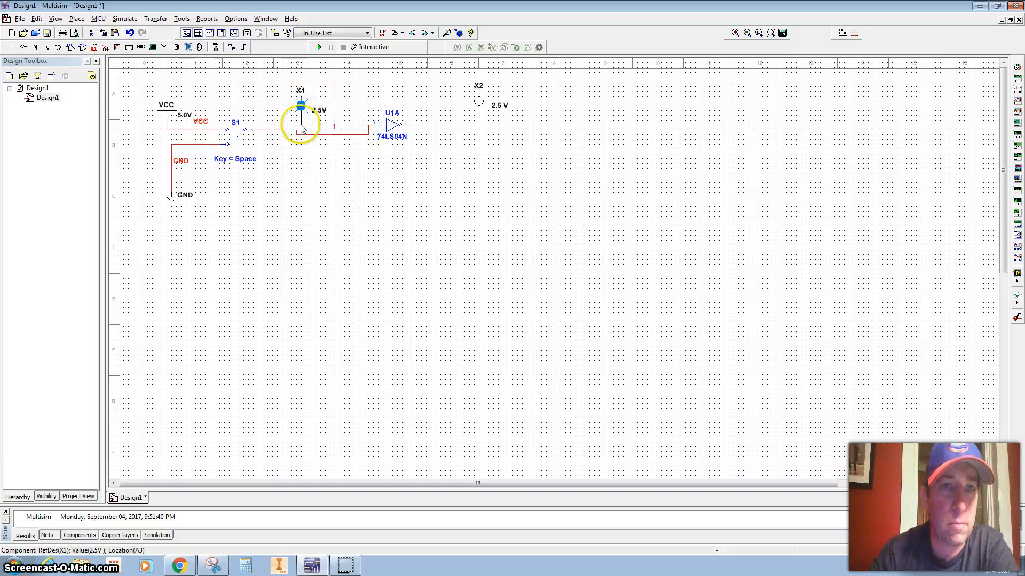
pyautogui.click(294, 138)
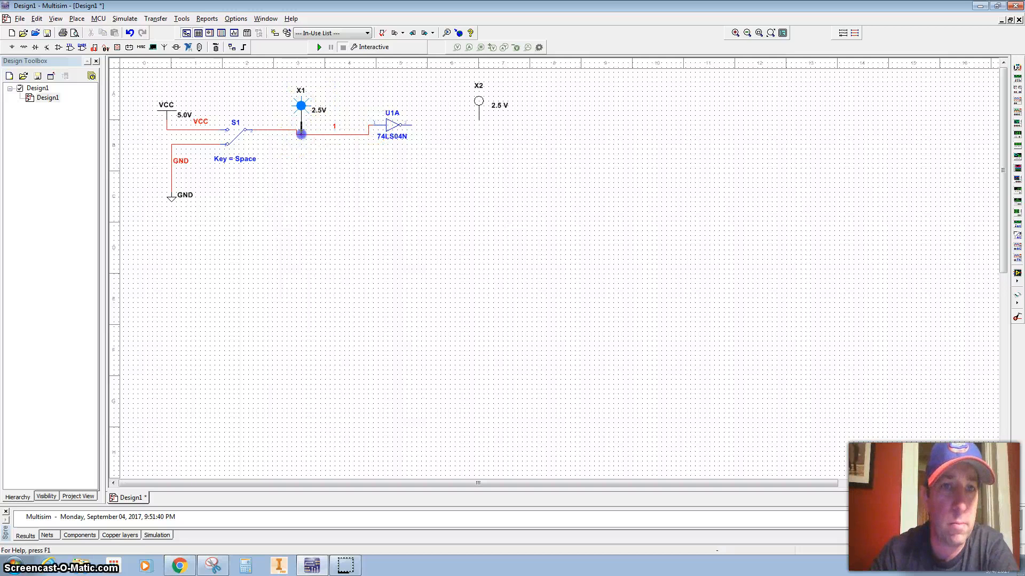
pyautogui.click(479, 122)
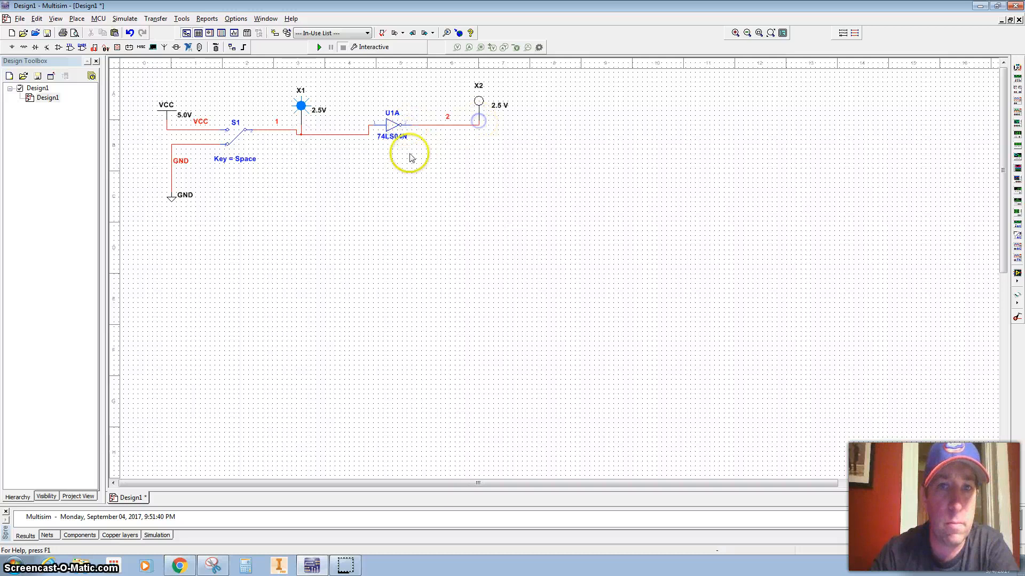
# Step: Set the SPDT switch's toggle key to X
pyautogui.click(238, 152)
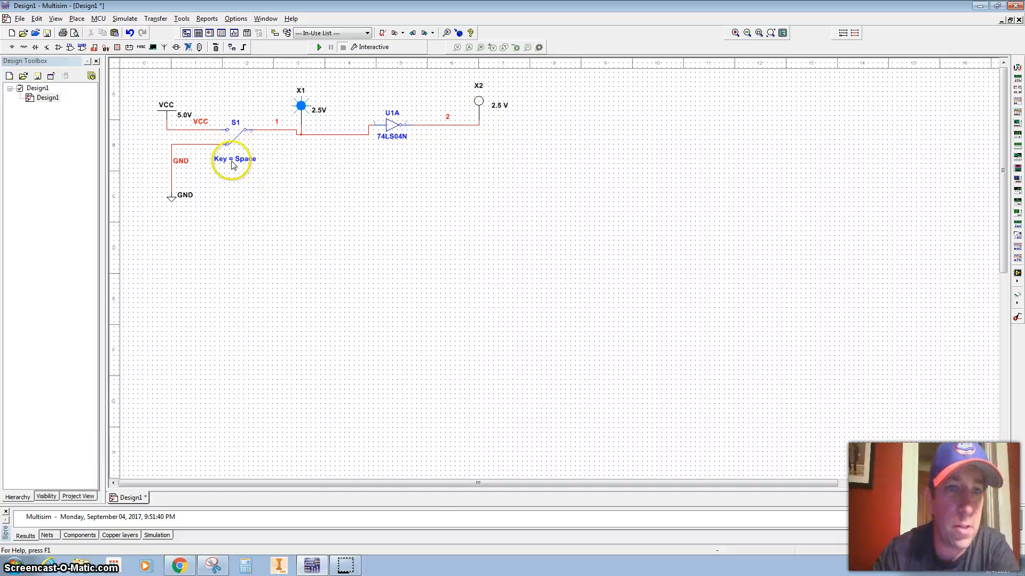
pyautogui.doubleClick(231, 160)
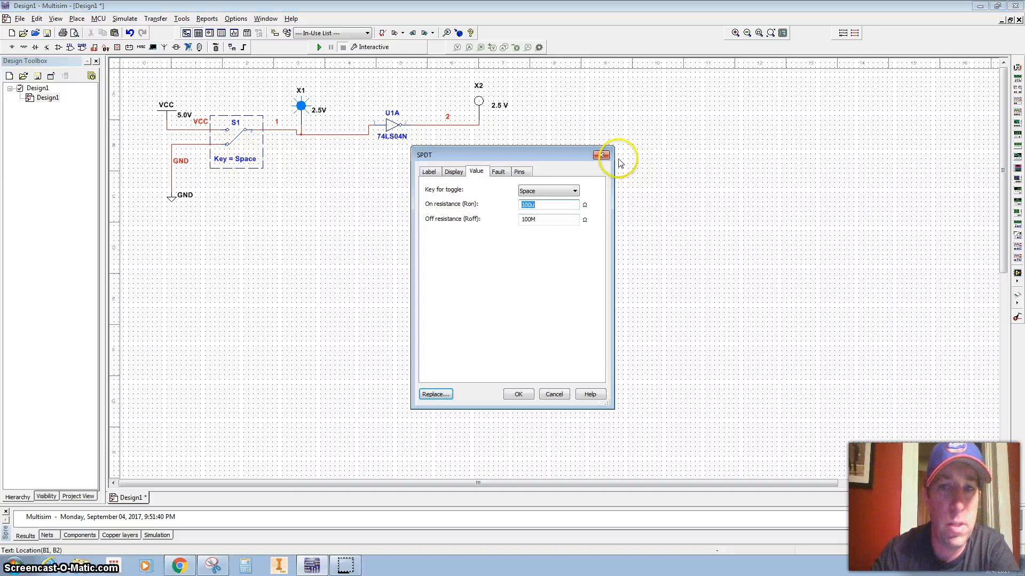
pyautogui.click(599, 155)
pyautogui.doubleClick(238, 152)
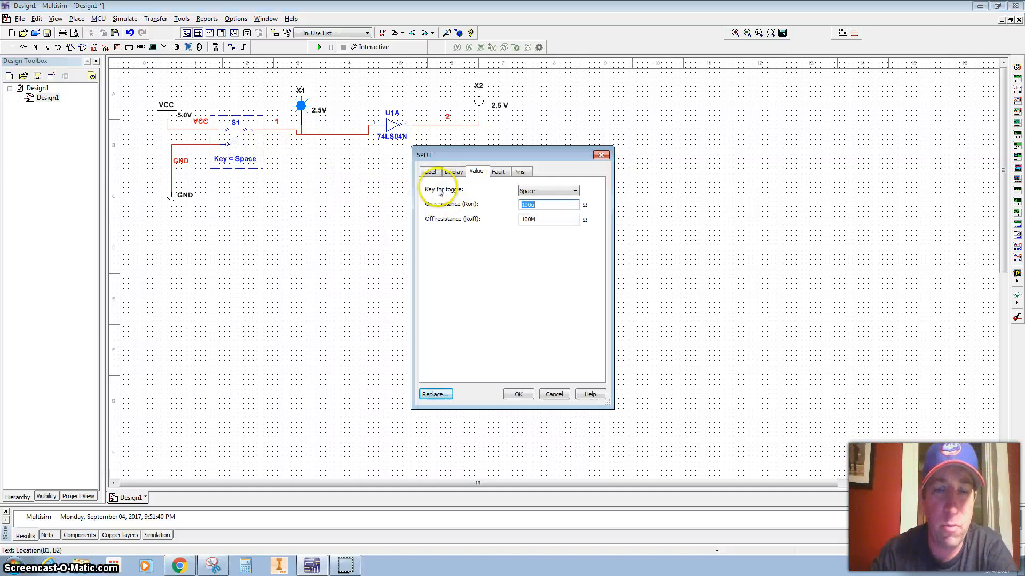
pyautogui.click(526, 191)
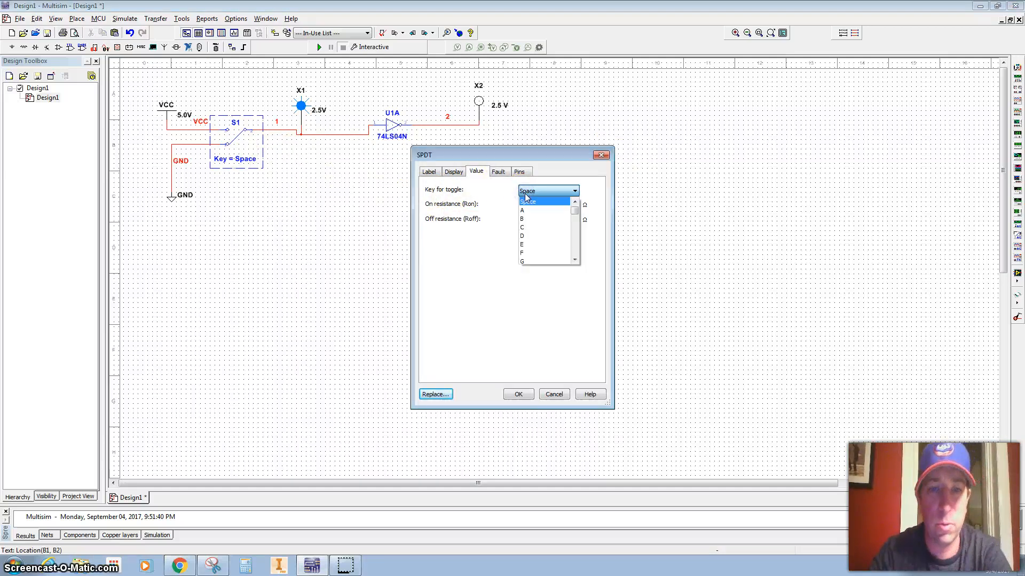
pyautogui.scroll(-6, 539, 229)
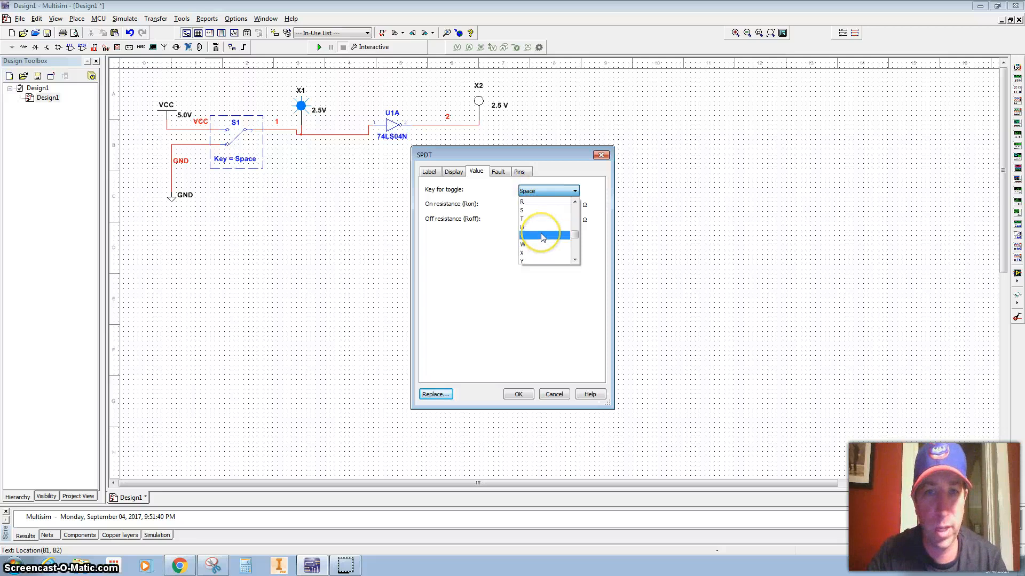
pyautogui.click(528, 253)
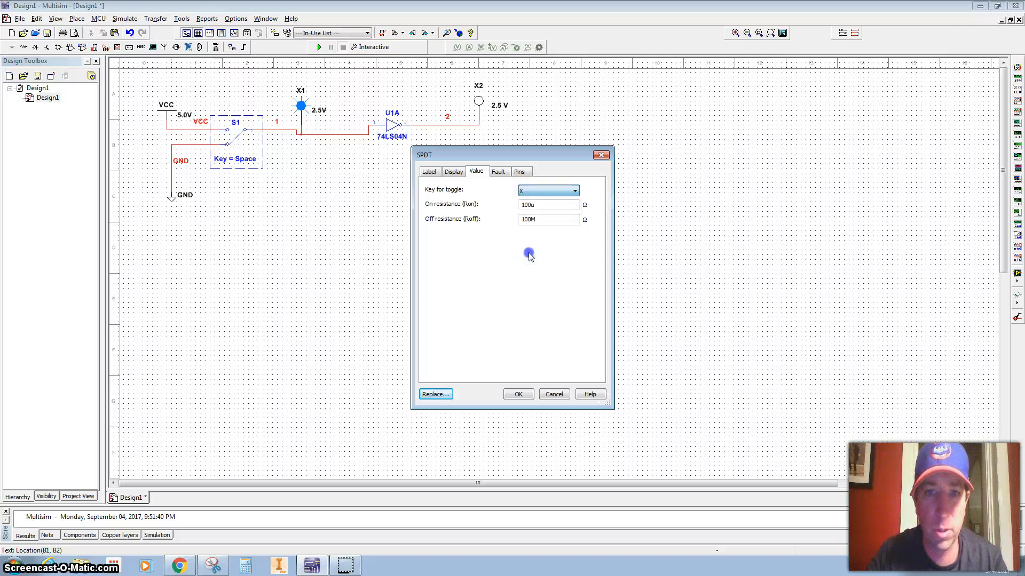
pyautogui.click(519, 395)
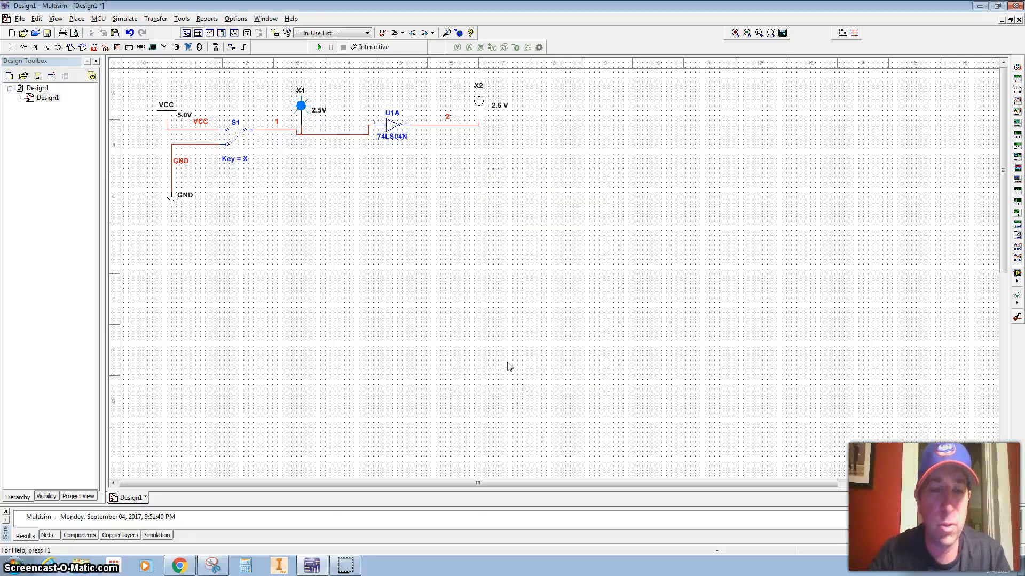
# Step: Run the simulation, toggle the switch between VCC and ground several times to check both probes, and stop the simulation
pyautogui.click(319, 48)
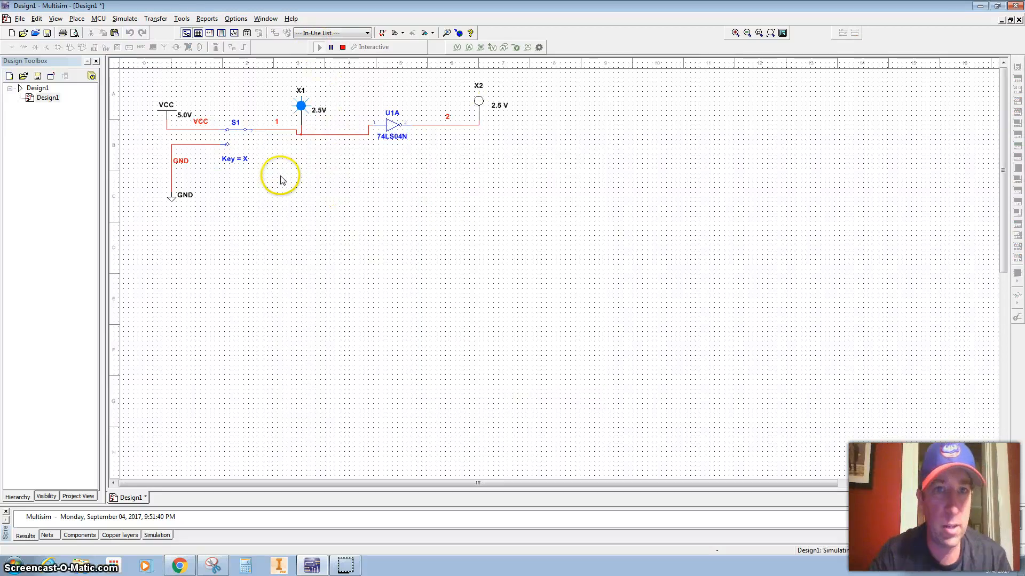
pyautogui.click(227, 140)
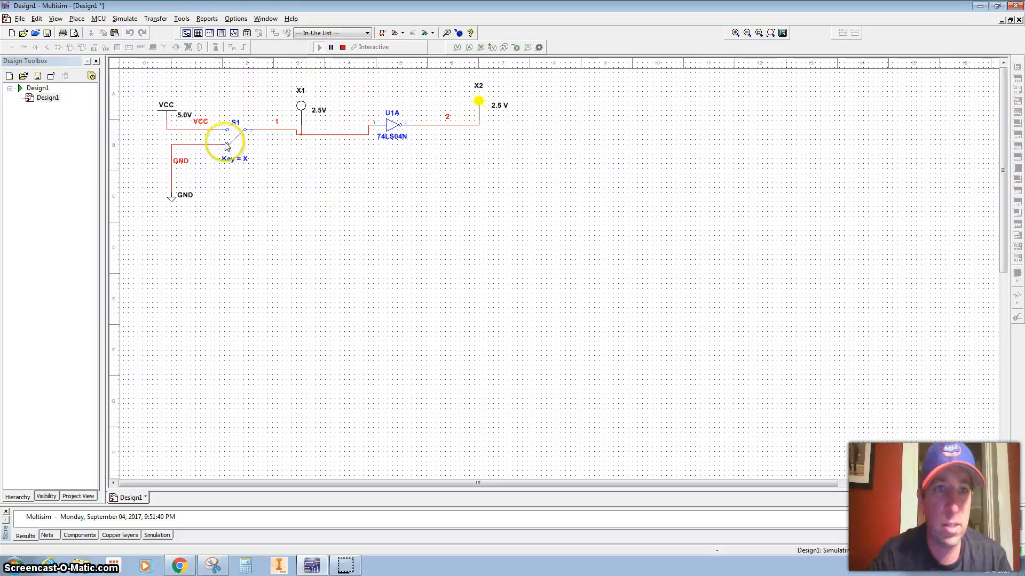
pyautogui.click(235, 147)
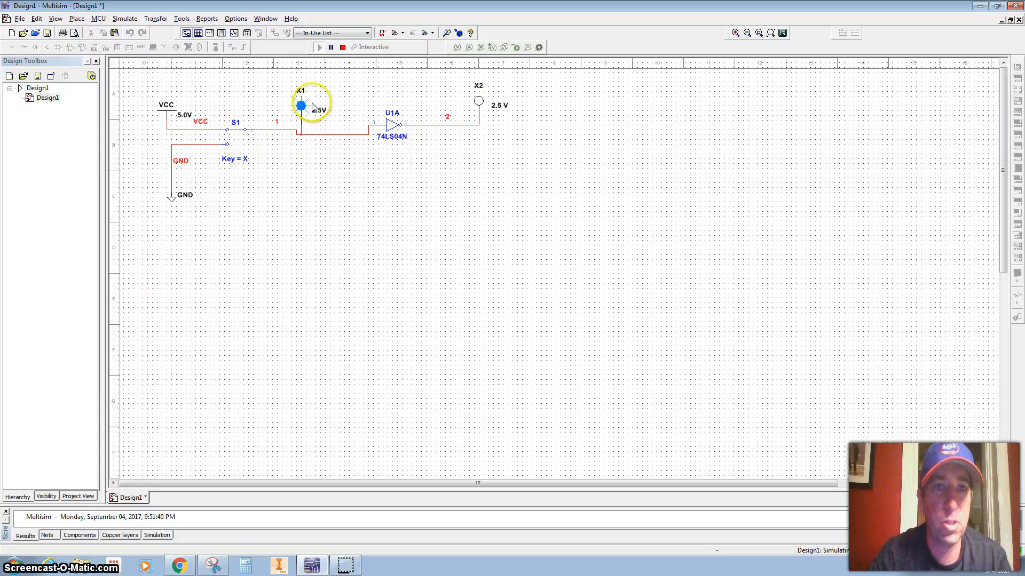
pyautogui.press('x')
pyautogui.press('x')
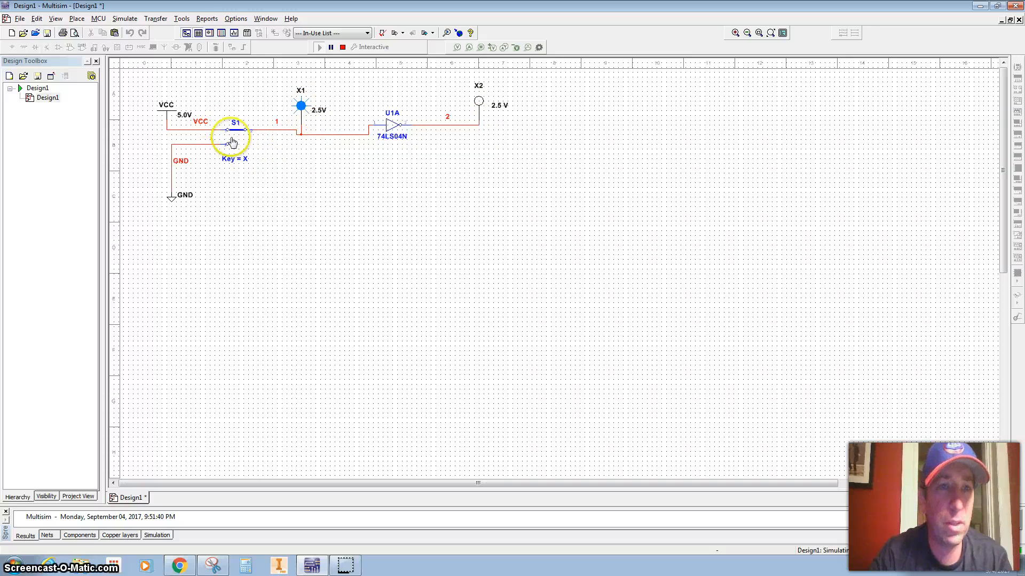
pyautogui.click(342, 47)
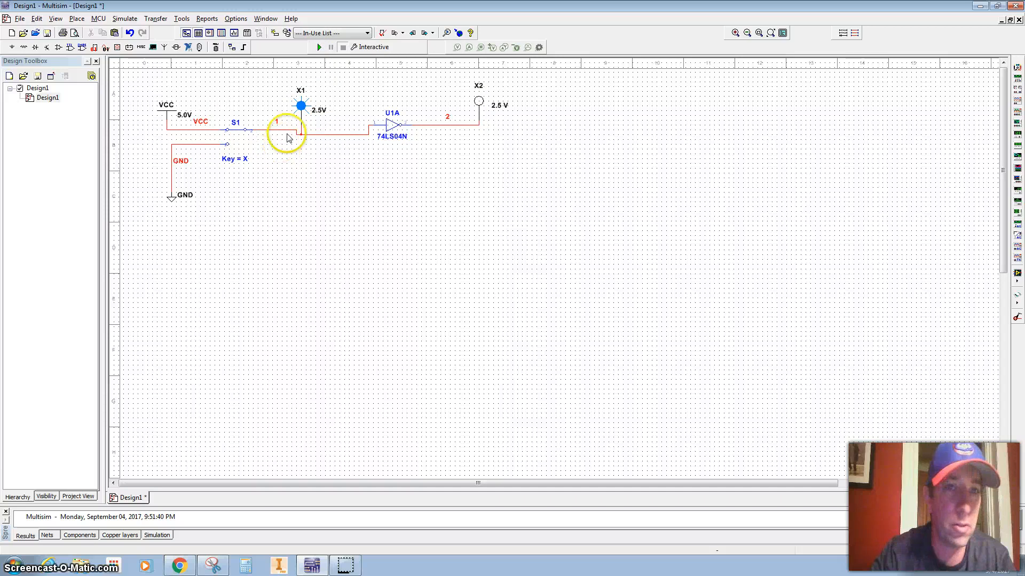
# Step: Change the blue probe's reference designator to X
pyautogui.doubleClick(300, 97)
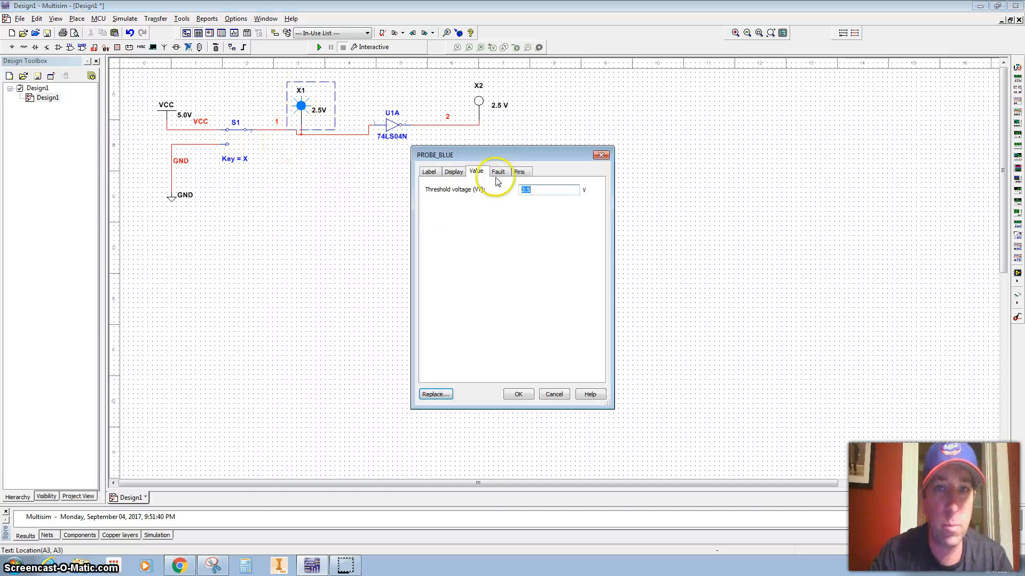
pyautogui.click(452, 171)
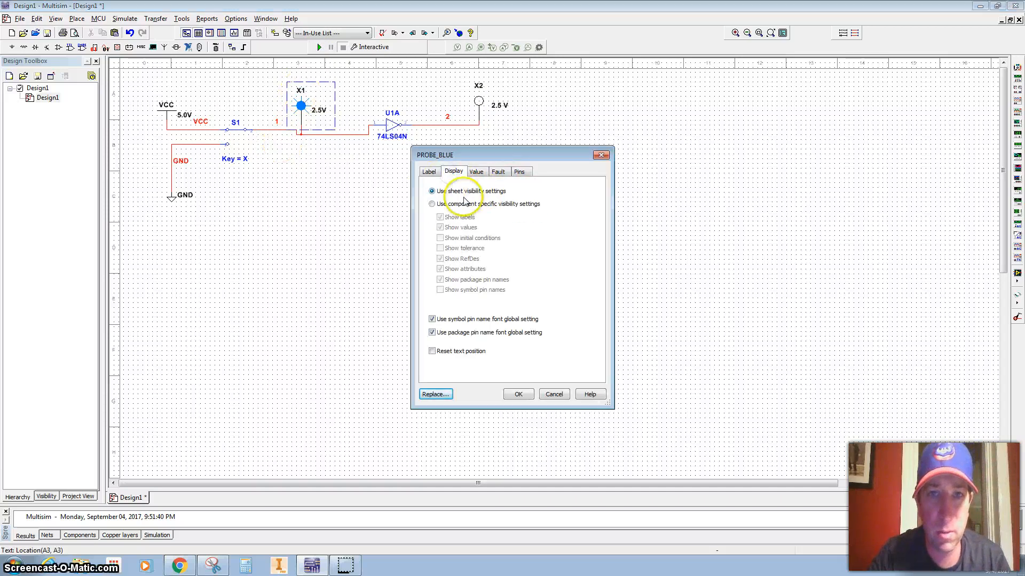
pyautogui.click(519, 171)
pyautogui.click(599, 155)
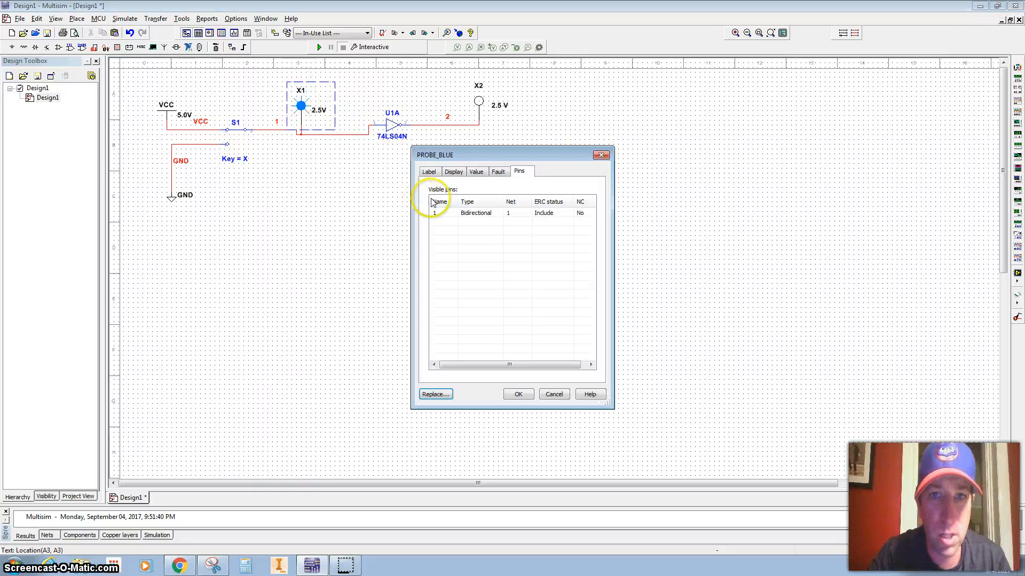
pyautogui.click(428, 171)
pyautogui.doubleClick(443, 203)
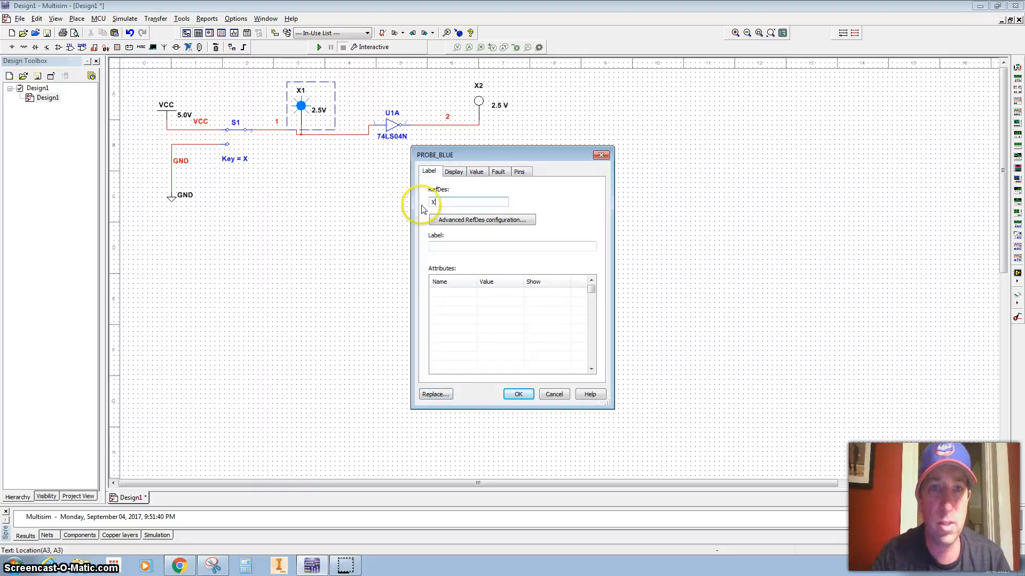
pyautogui.click(518, 394)
# Step: Change the yellow output probe's reference designator to Z
pyautogui.doubleClick(478, 86)
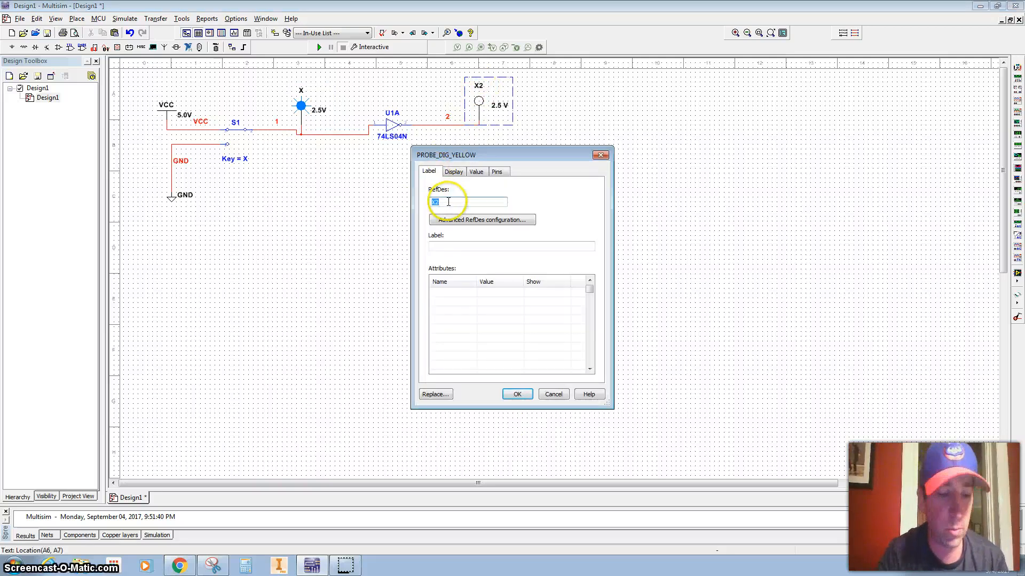
pyautogui.click(517, 394)
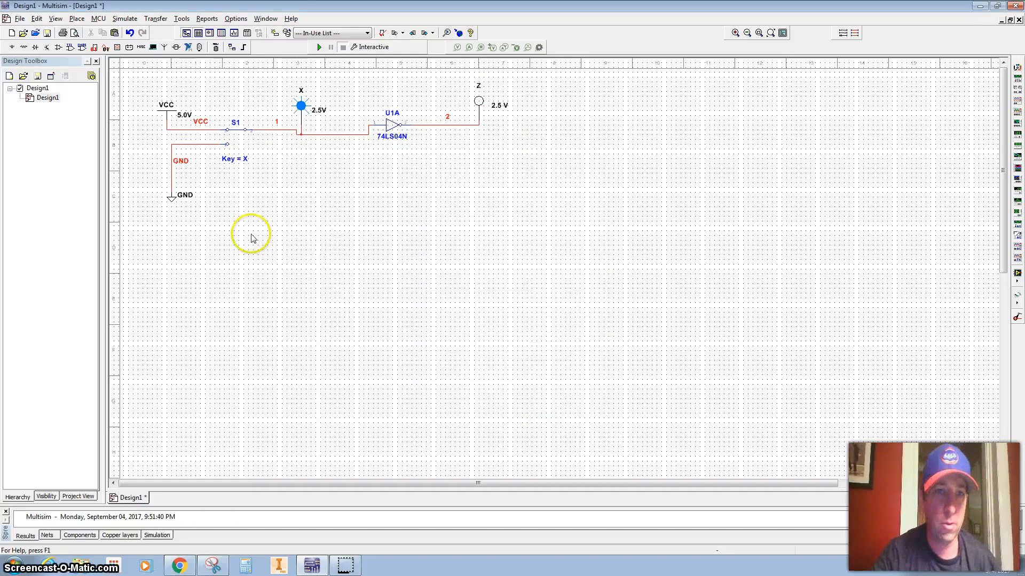
# Step: Switch to the activity 1.1.6 document in Chrome, enlarge its window, and review the inverter exercise and the two-switch 74LS08N circuit in exercise 2
pyautogui.click(181, 566)
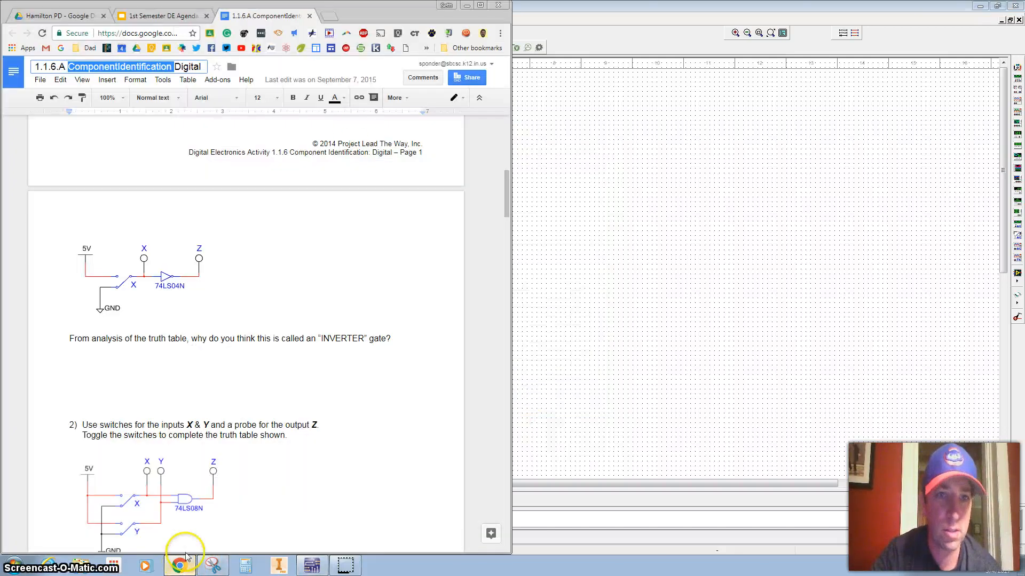
pyautogui.click(480, 7)
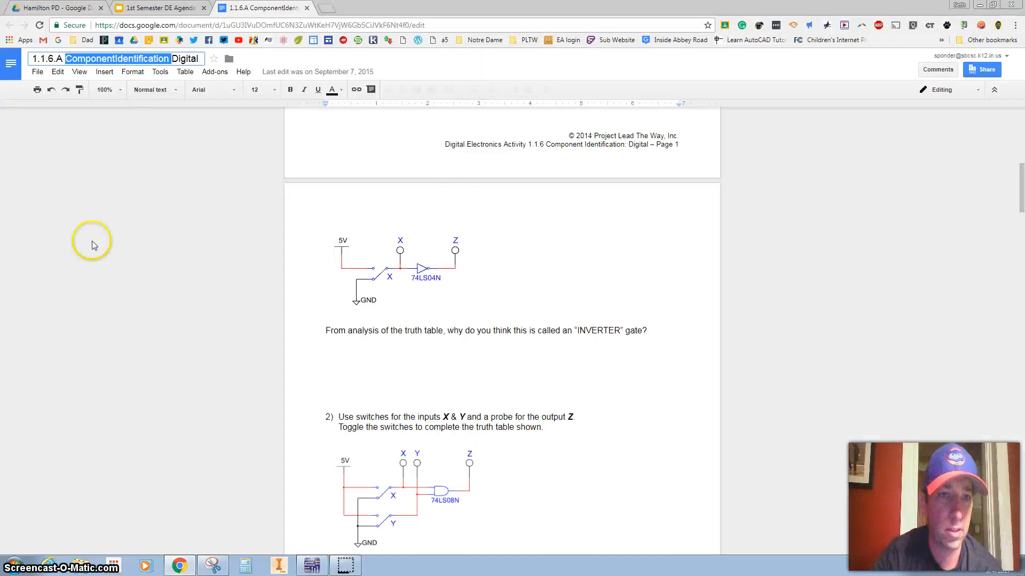
pyautogui.scroll(-5, 423, 344)
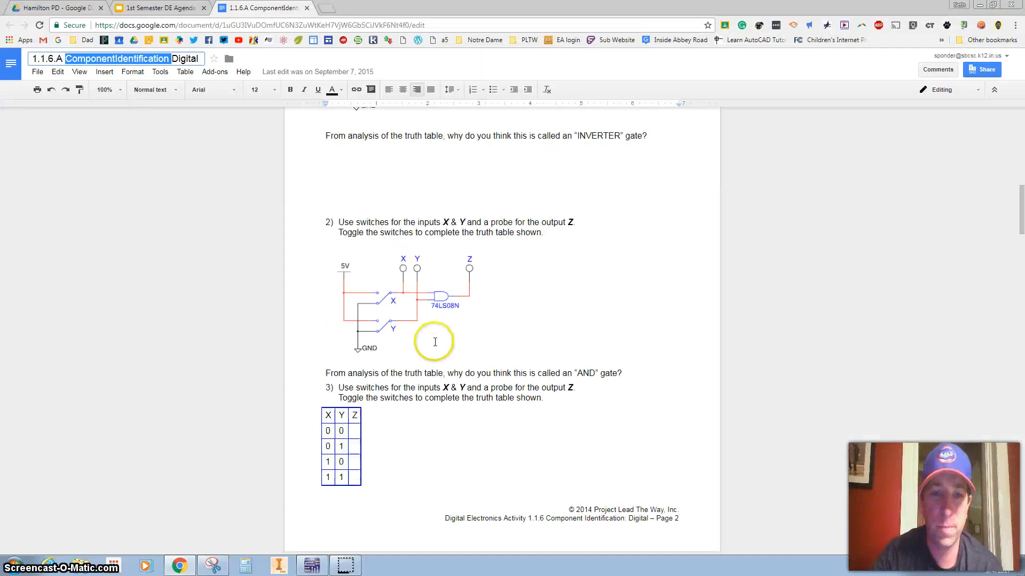
pyautogui.scroll(2, 395, 246)
pyautogui.scroll(8, 395, 248)
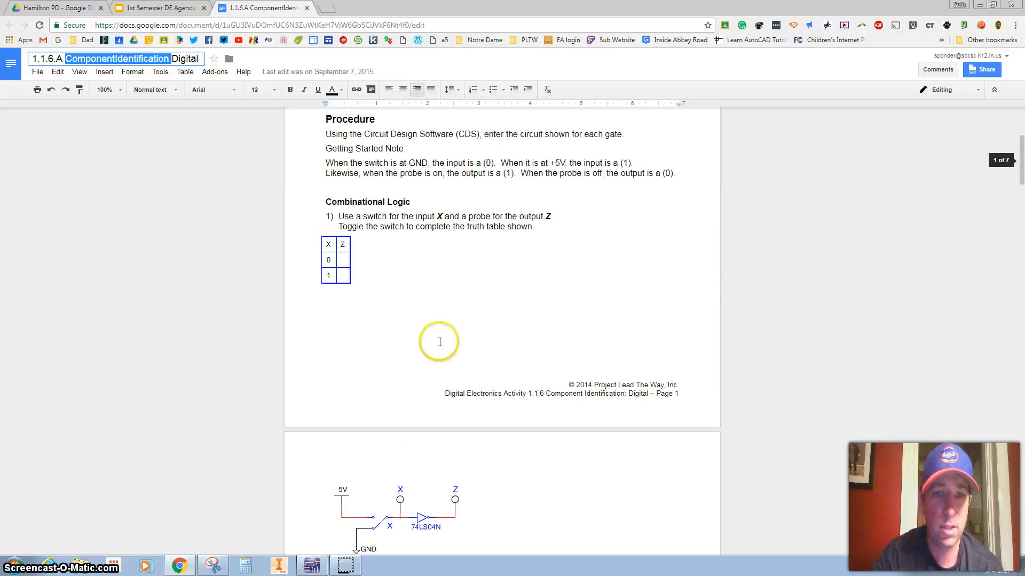
pyautogui.scroll(-10, 437, 343)
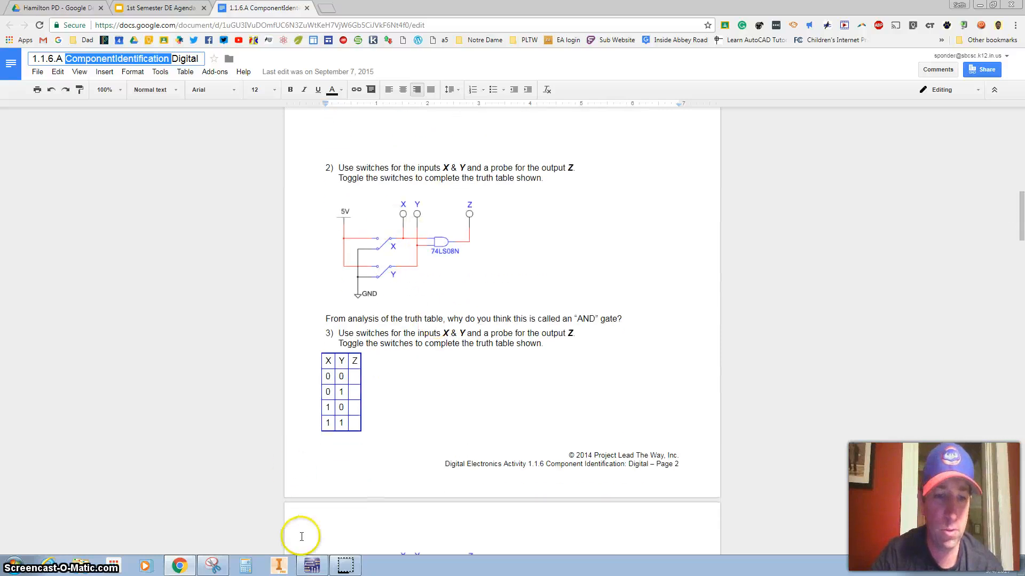
# Step: Switch back to Multisim and paste a copy of the entire inverter circuit directly below the original
pyautogui.click(311, 566)
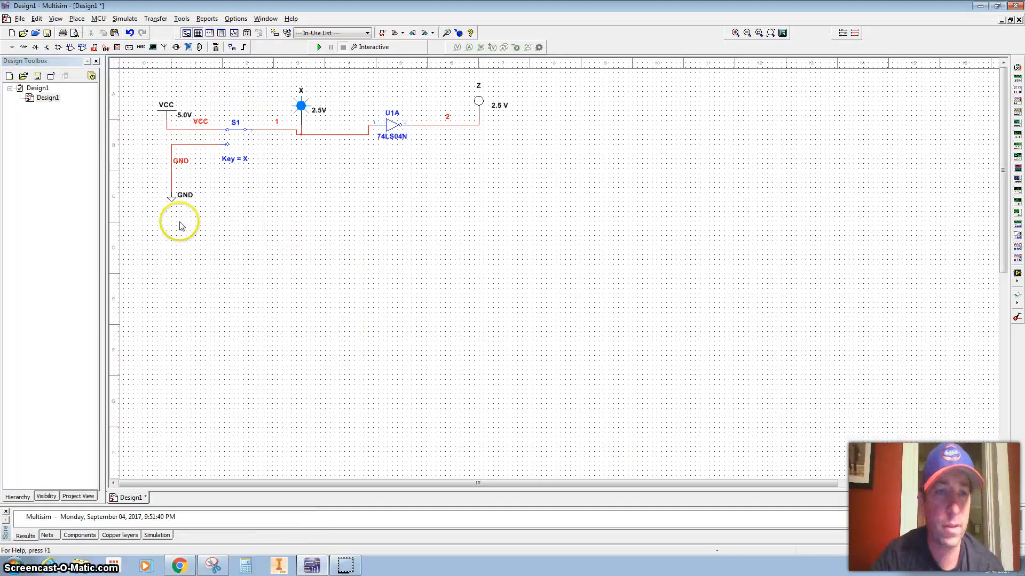
pyautogui.moveTo(145, 230); pyautogui.dragTo(521, 77)
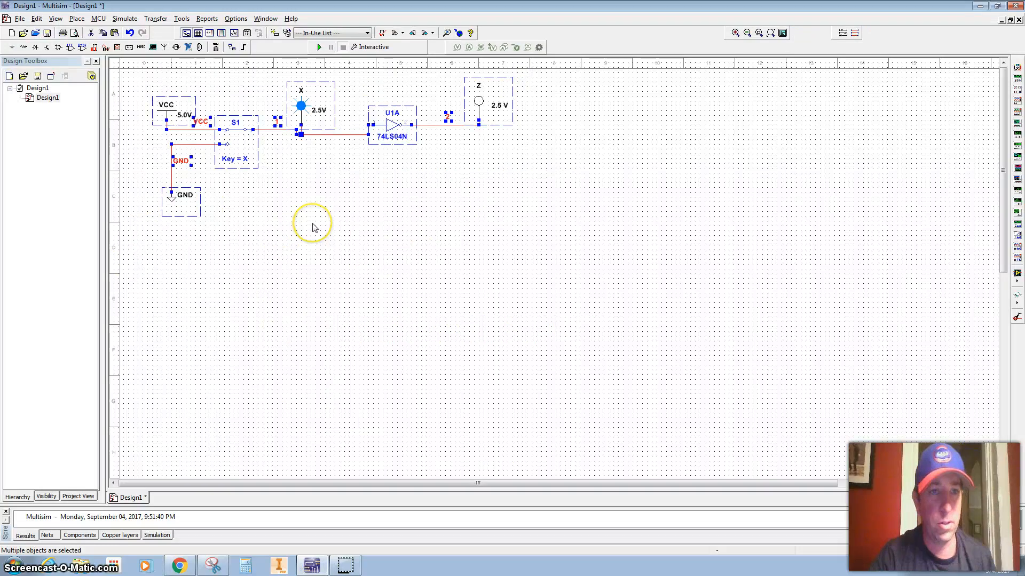
pyautogui.hotkey('ctrl', 'c')
pyautogui.hotkey('ctrl', 'v')
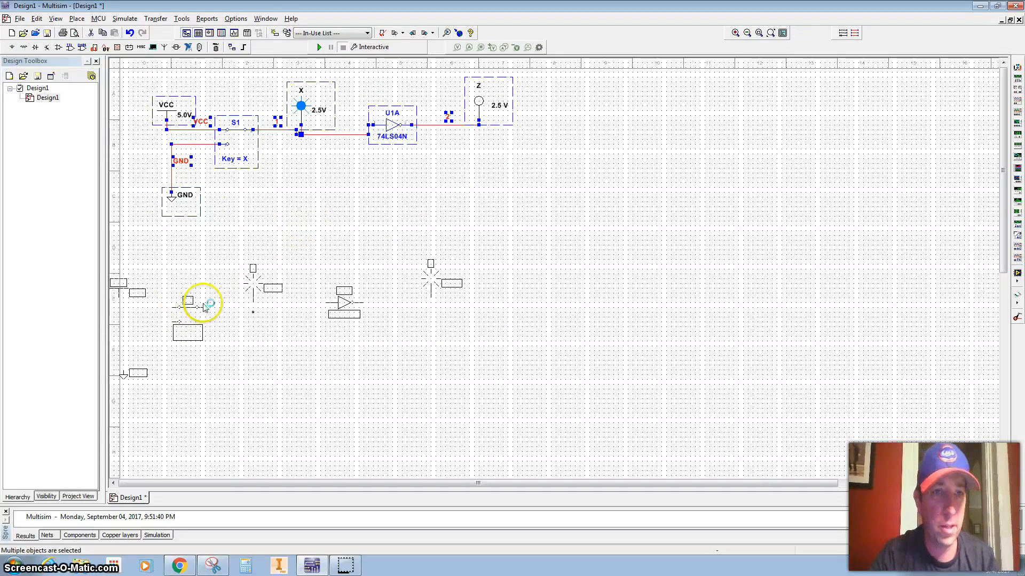
pyautogui.click(301, 295)
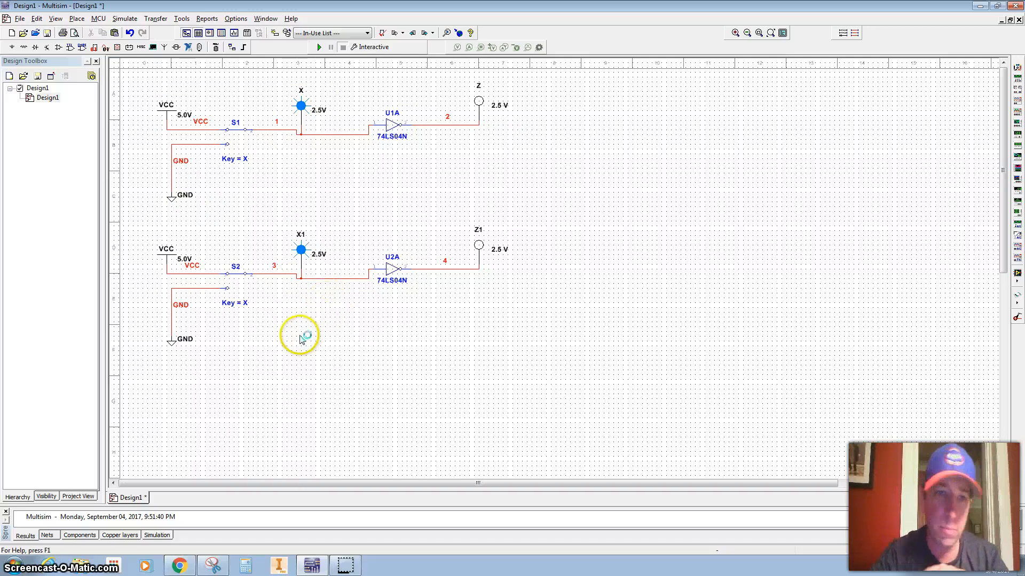
# Step: Delete the 74LS04N inverter and the remaining wires from the copied circuit, keeping its power, ground, switch and probes
pyautogui.click(392, 271)
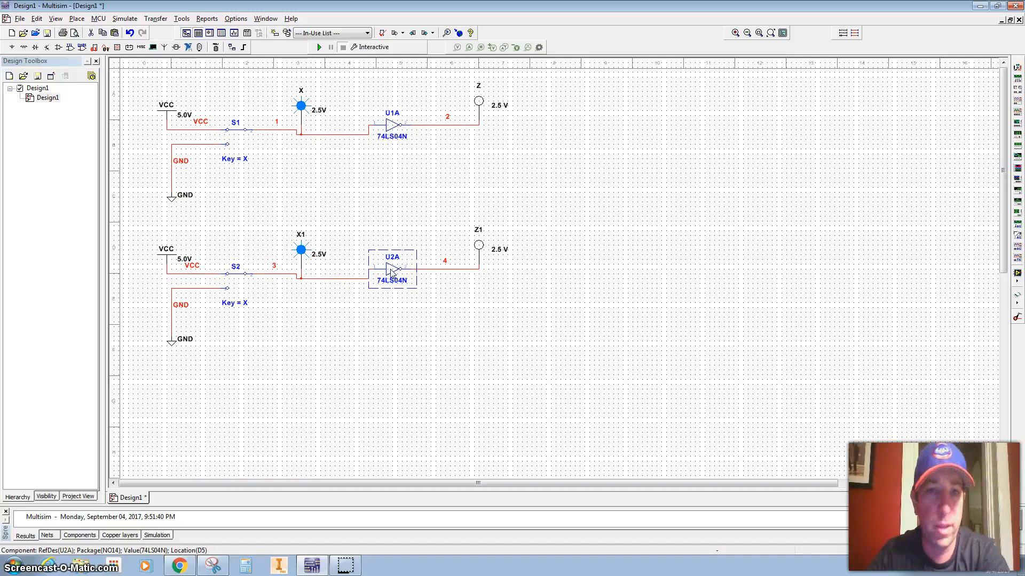
pyautogui.press('Delete')
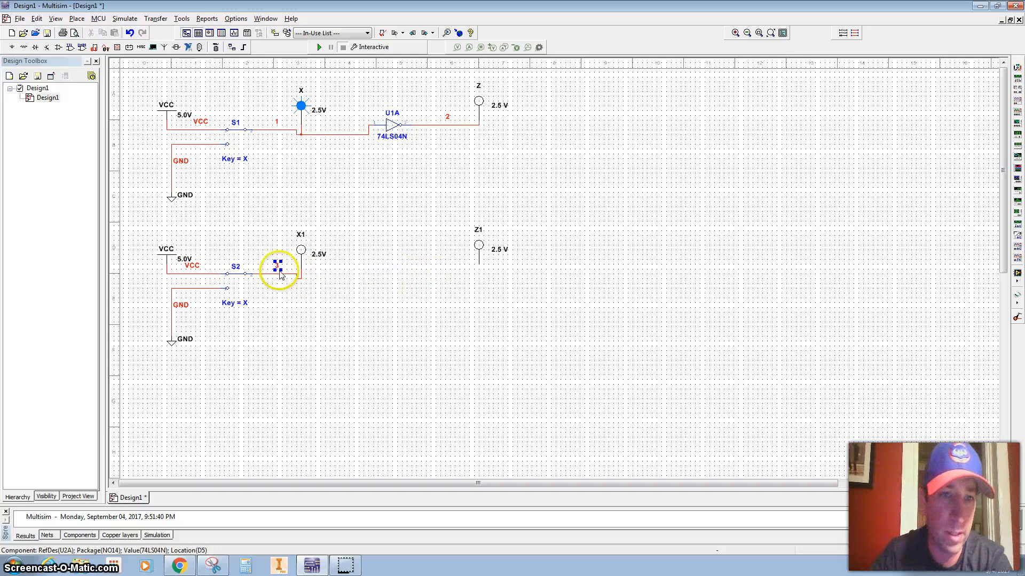
pyautogui.click(293, 275)
pyautogui.press('Delete')
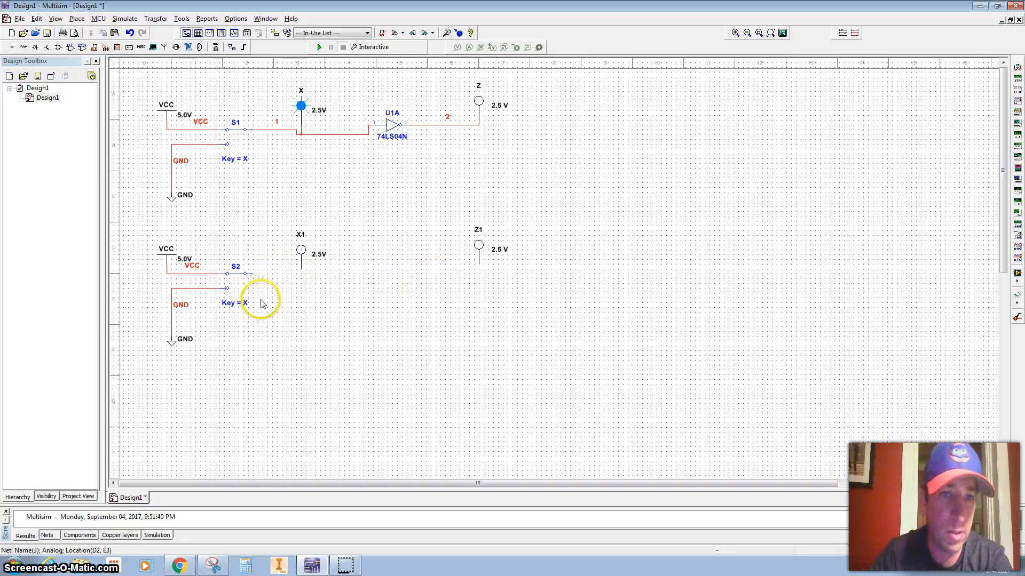
pyautogui.click(201, 274)
pyautogui.press('Delete')
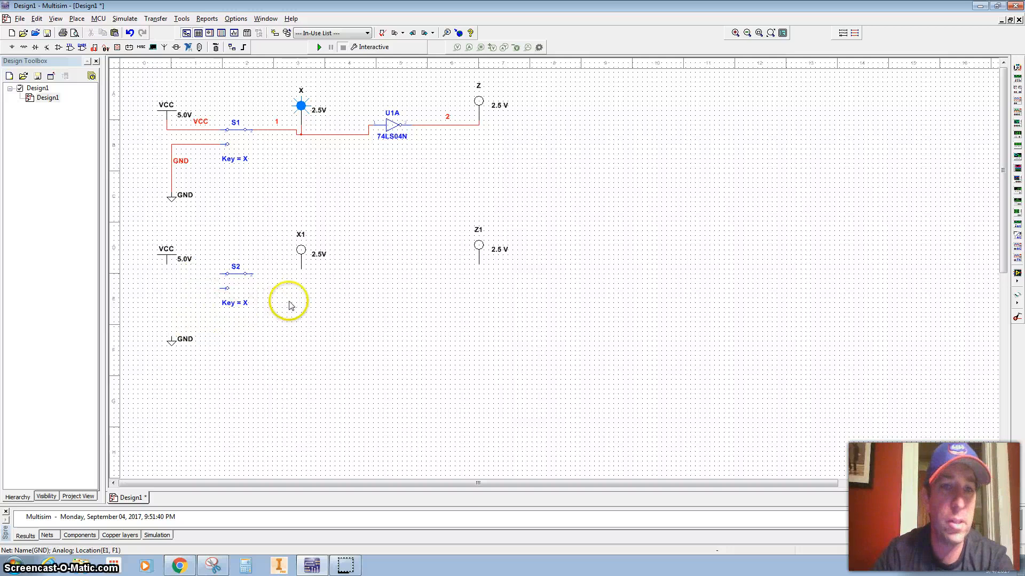
# Step: Paste a copy of switch S2 just below it and move the lower circuit's ground symbol down beneath both switches
pyautogui.click(241, 291)
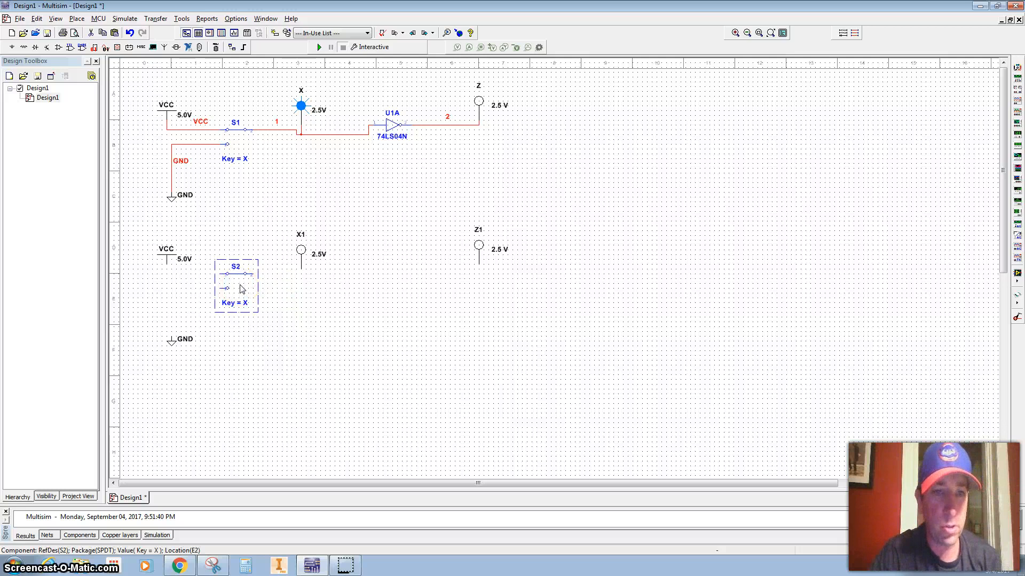
pyautogui.hotkey('ctrl', 'c')
pyautogui.hotkey('ctrl', 'v')
pyautogui.click(218, 348)
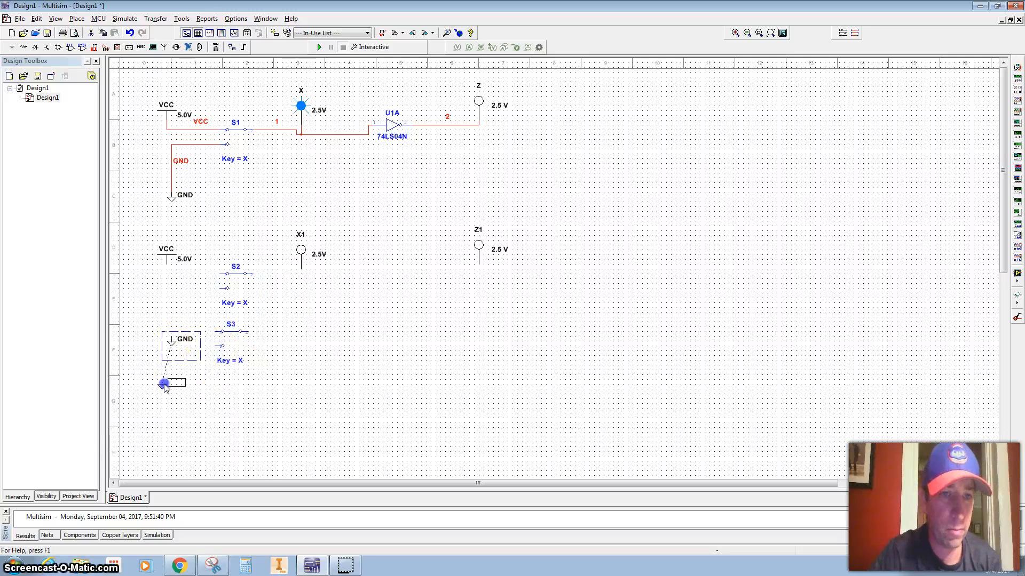
pyautogui.moveTo(164, 385); pyautogui.dragTo(165, 384)
pyautogui.click(237, 408)
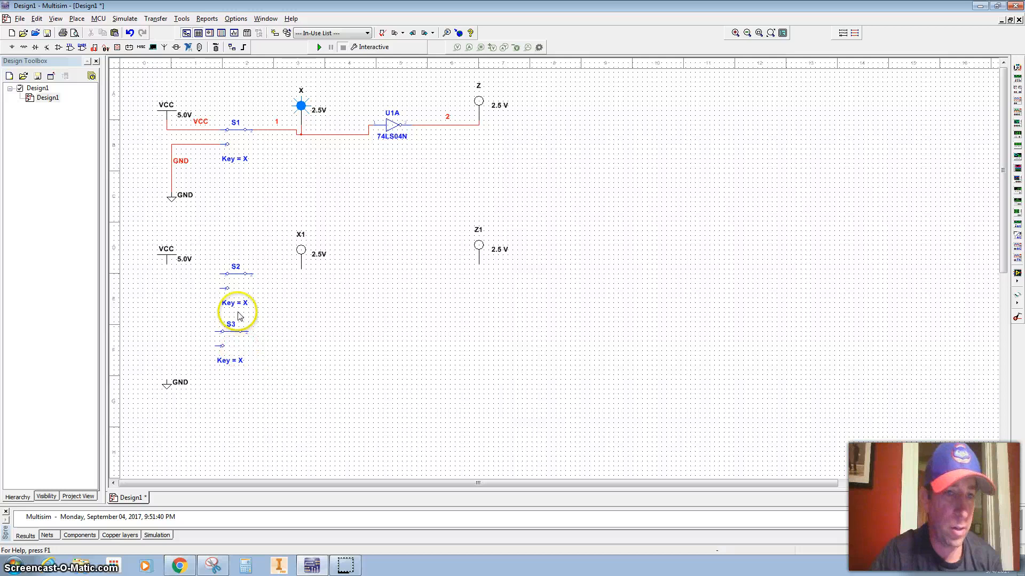
# Step: Set the toggle key of the lower switch S3 to Y
pyautogui.doubleClick(239, 360)
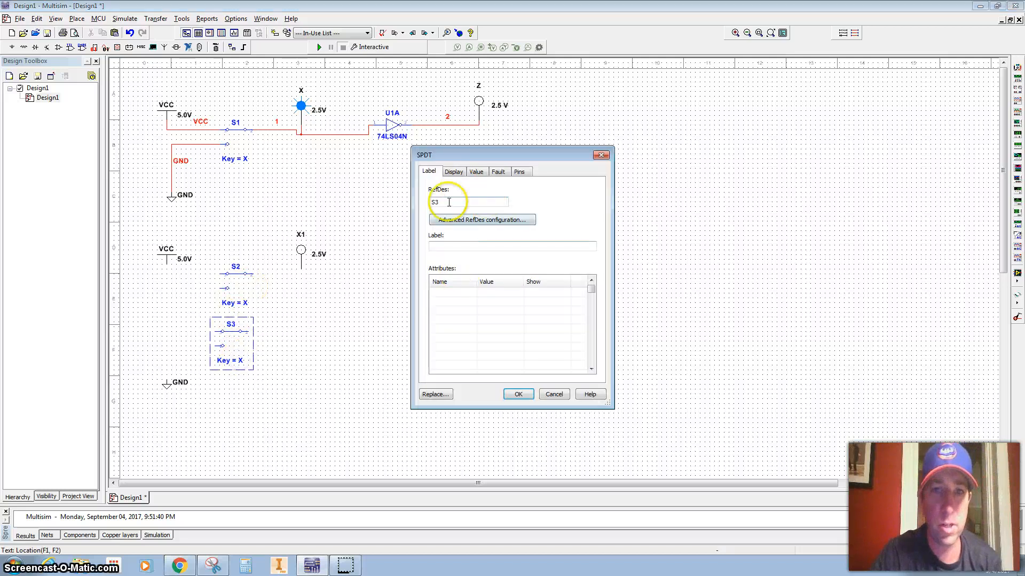
pyautogui.click(476, 172)
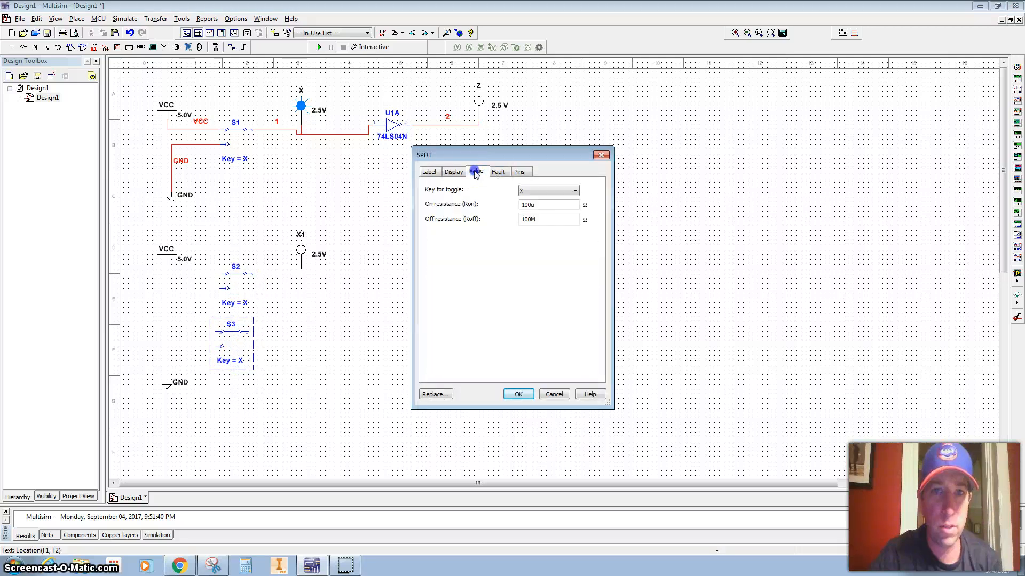
pyautogui.click(546, 192)
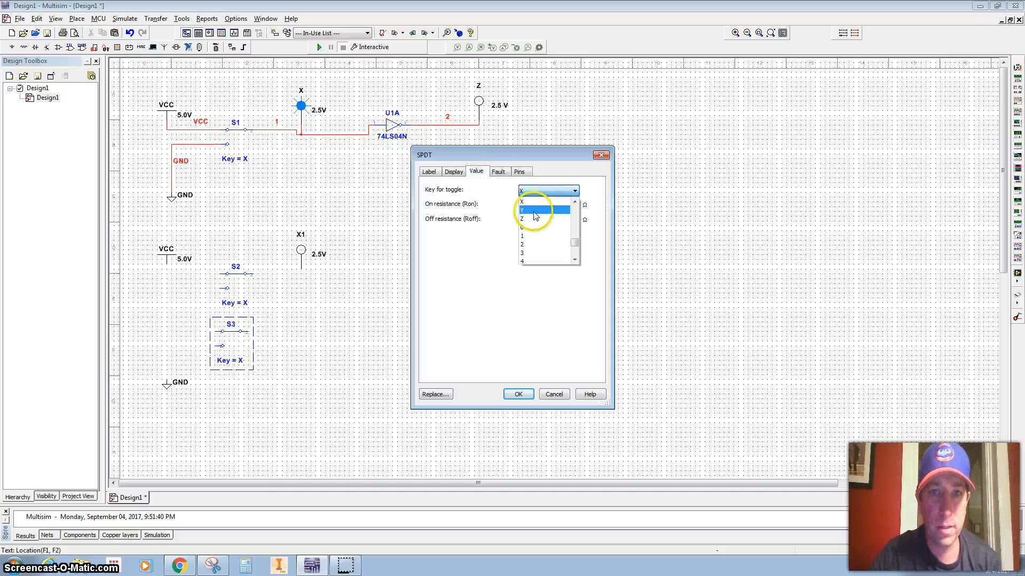
pyautogui.click(536, 210)
pyautogui.click(516, 393)
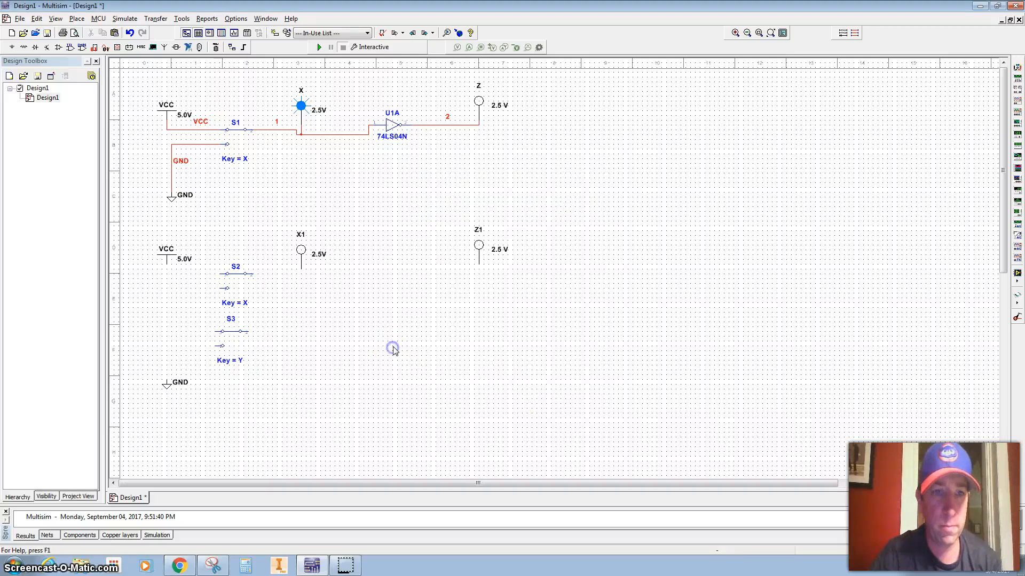
# Step: Paste a copy of probe X1 immediately to its right in the lower circuit
pyautogui.click(301, 248)
pyautogui.hotkey('ctrl', 'c')
pyautogui.hotkey('ctrl', 'v')
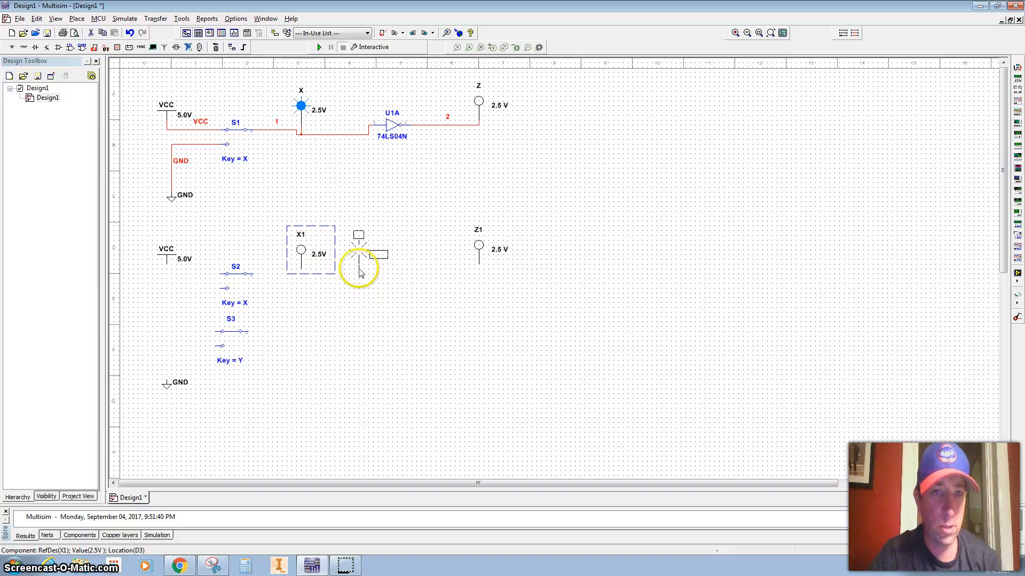
pyautogui.click(346, 271)
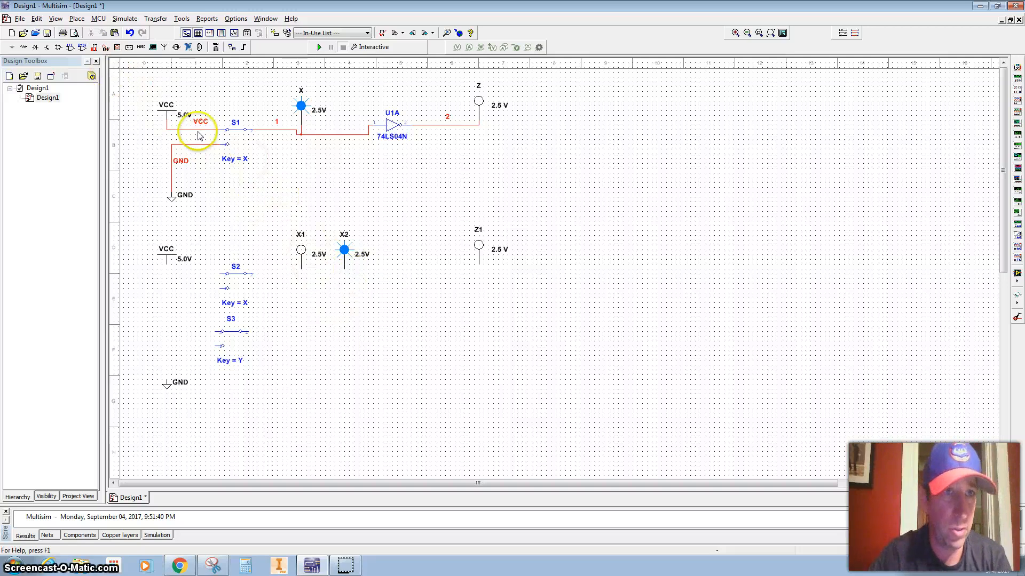
# Step: Place section A of a 74LS08N AND gate from the 74LS family between the input probes and probe Z1, and end component placement
pyautogui.click(70, 47)
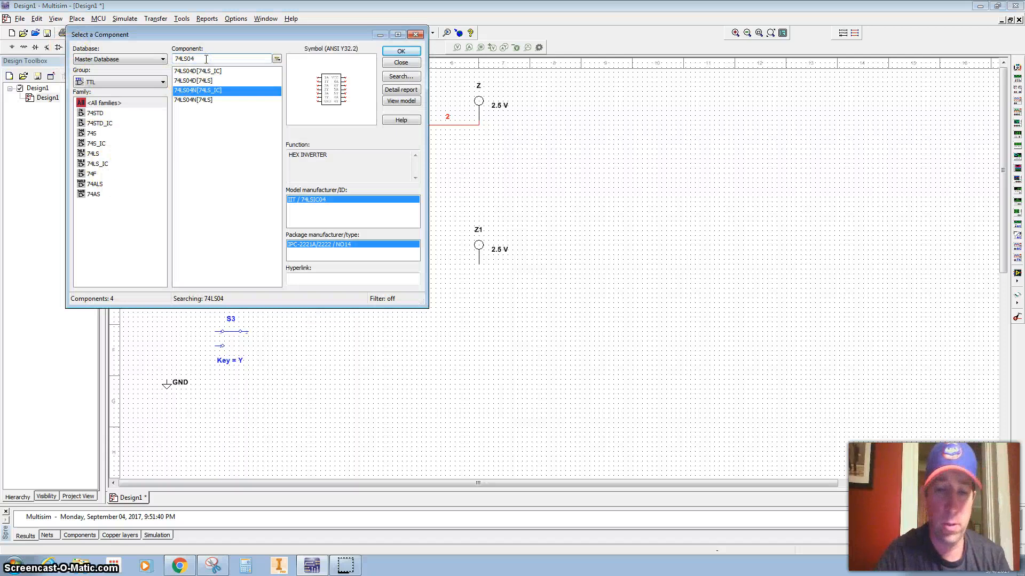
pyautogui.press('BackSpace')
pyautogui.press('BackSpace')
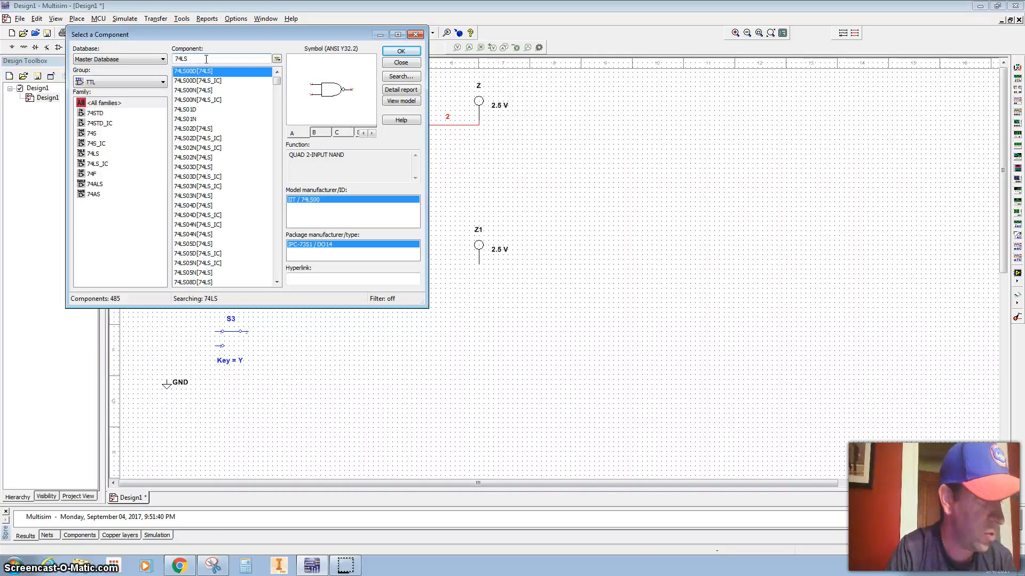
pyautogui.write('08')
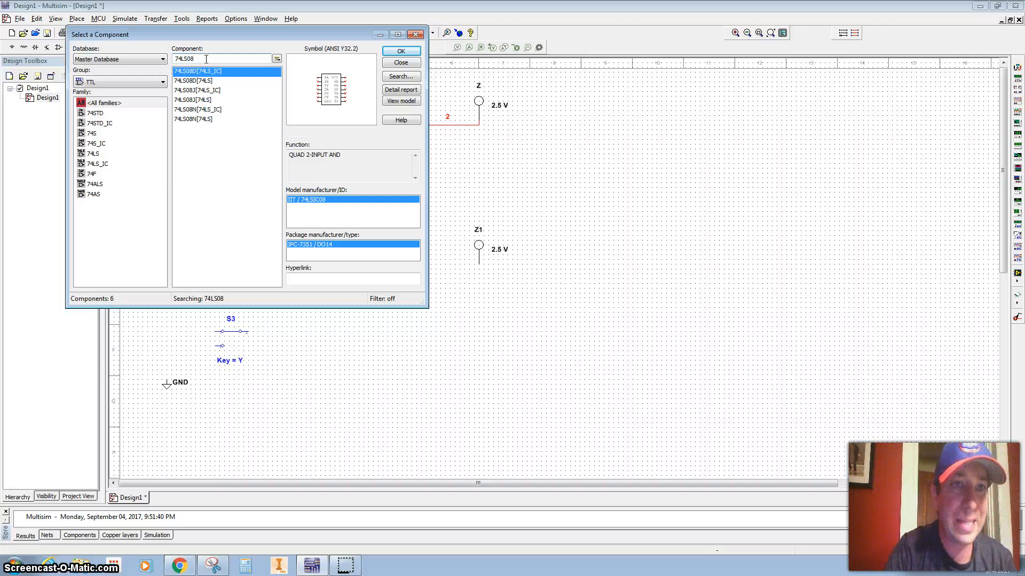
pyautogui.click(193, 118)
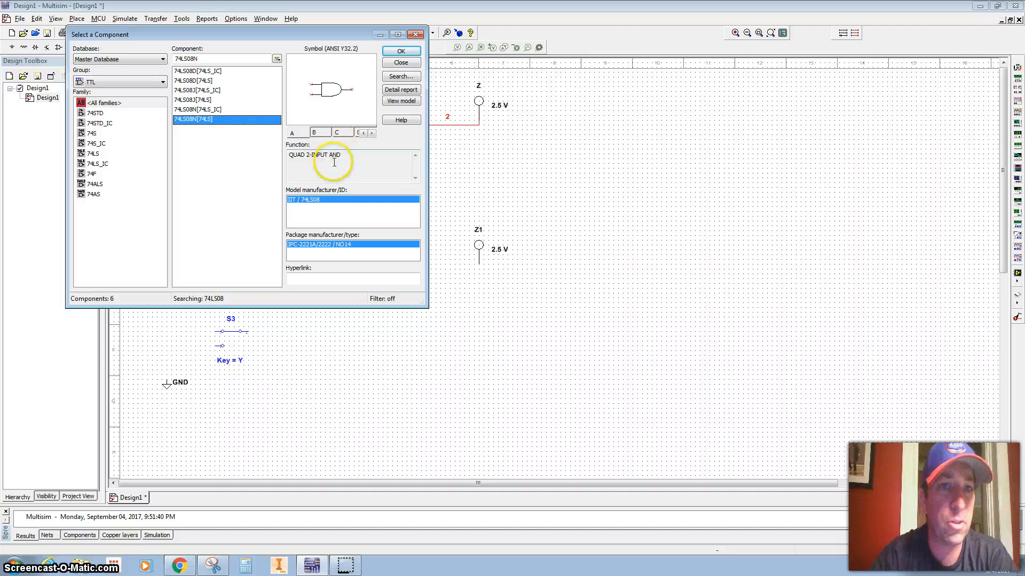
pyautogui.click(400, 51)
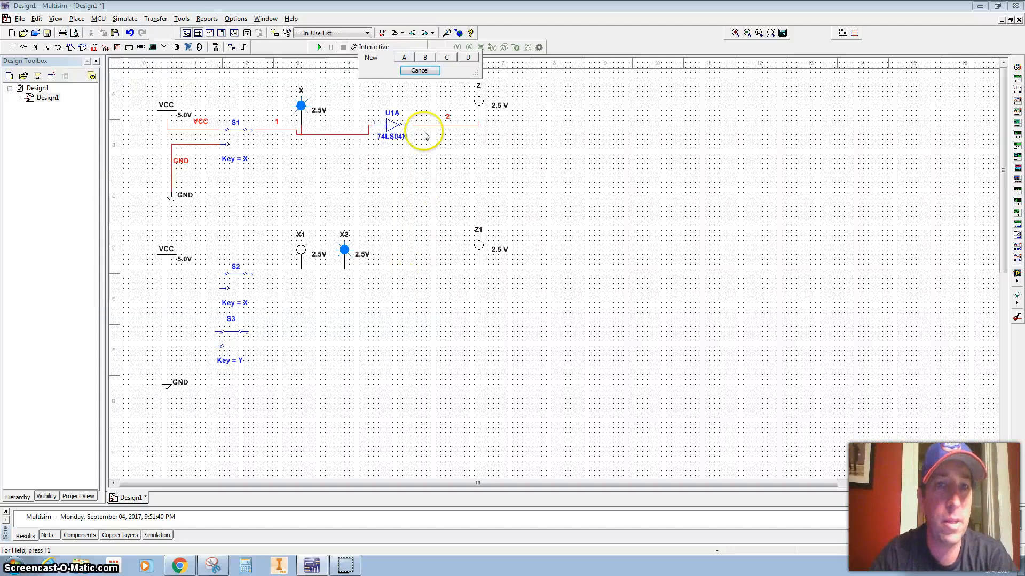
pyautogui.click(404, 59)
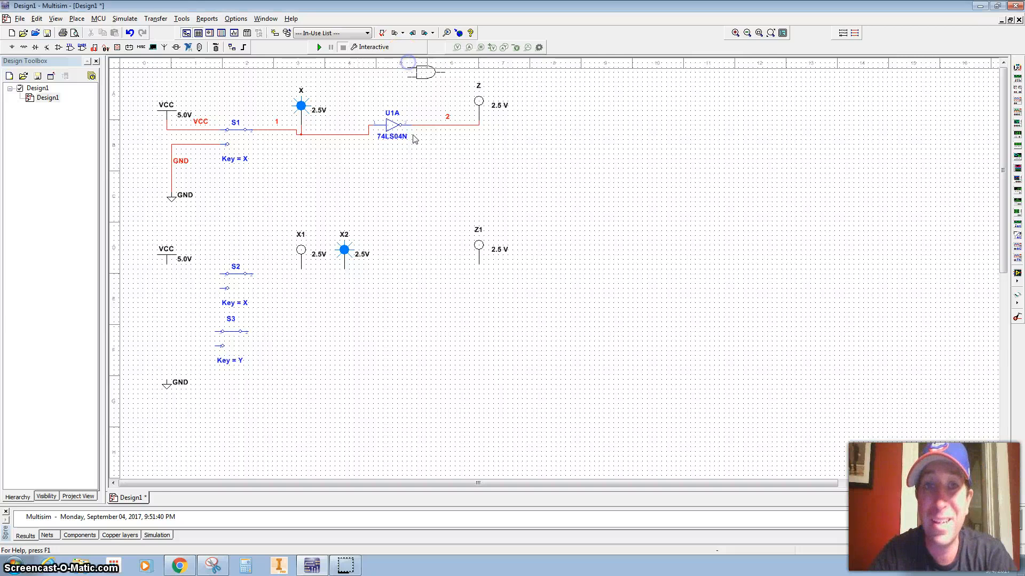
pyautogui.click(398, 295)
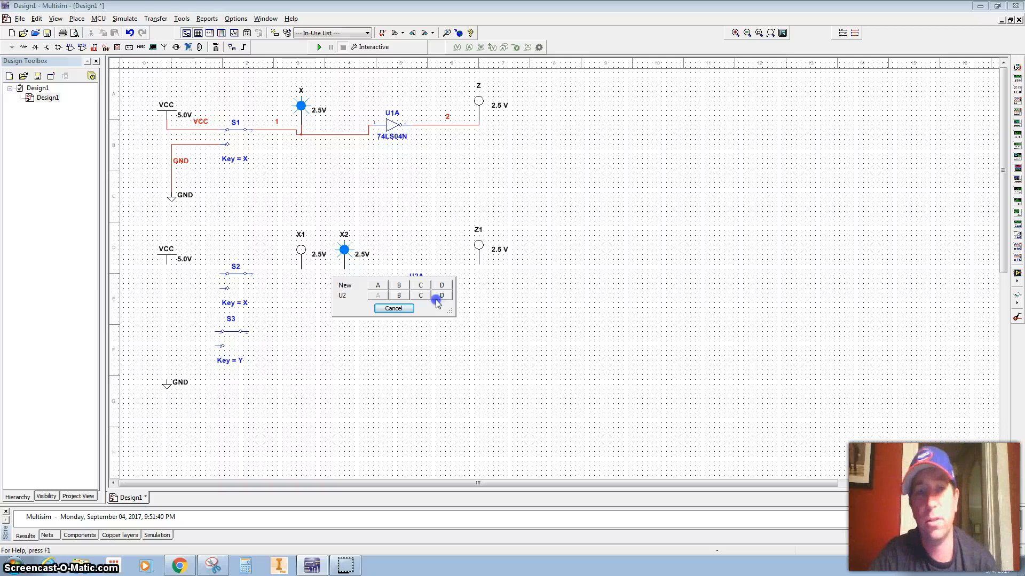
pyautogui.click(393, 308)
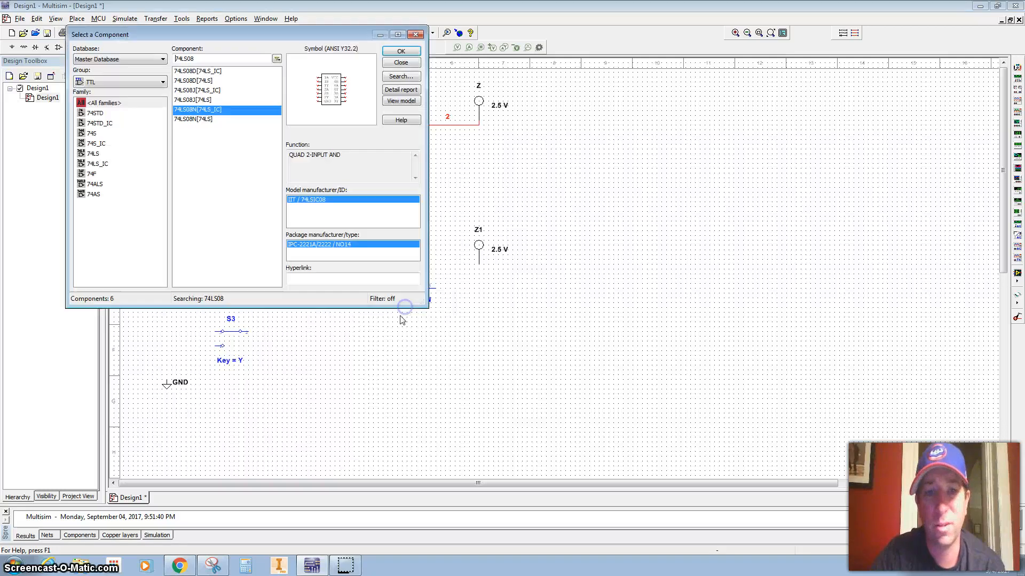
pyautogui.click(418, 35)
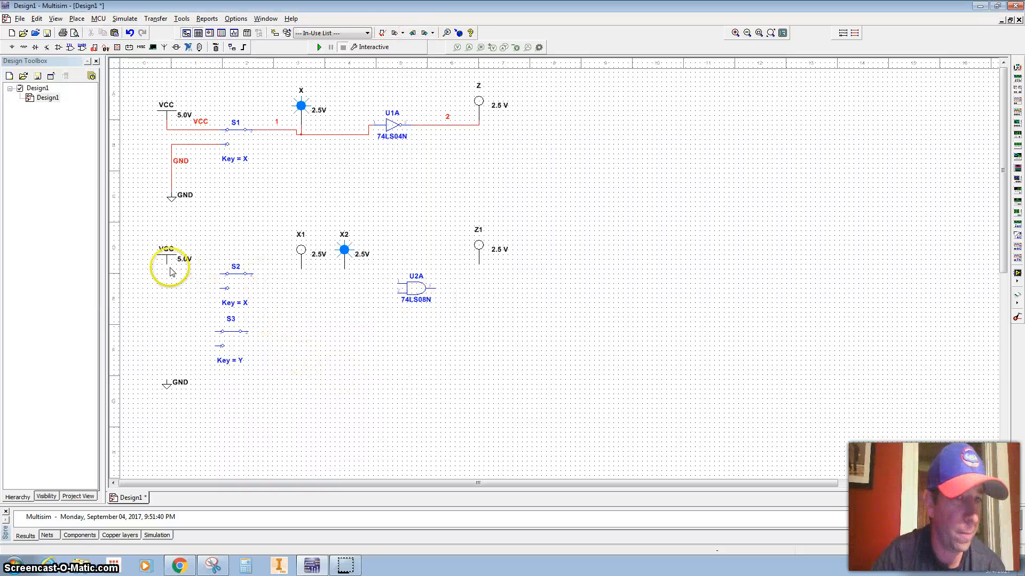
# Step: Wire the upper contacts of switches S3 and S2 to the lower circuit's VCC supply
pyautogui.click(212, 332)
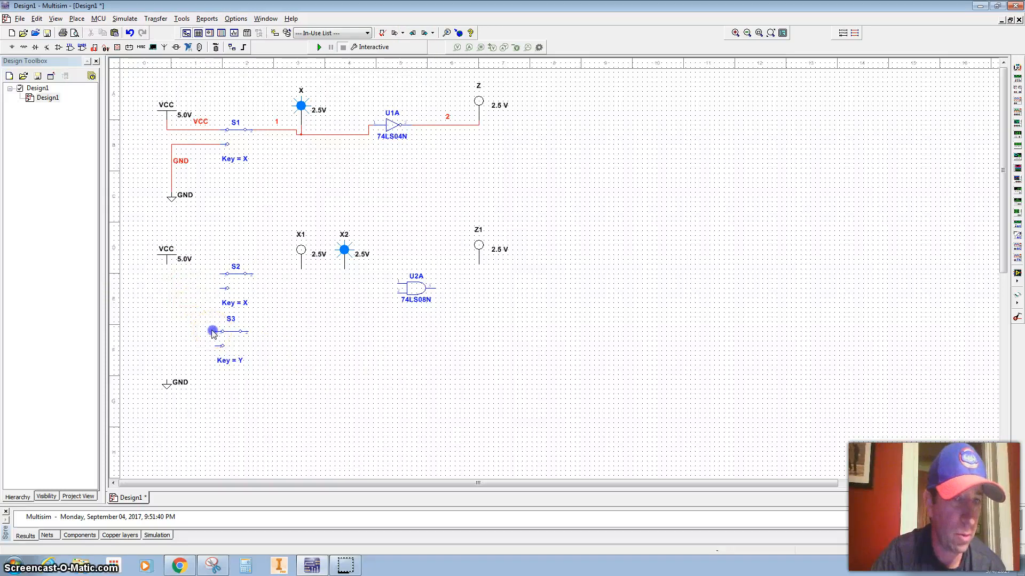
pyautogui.click(214, 332)
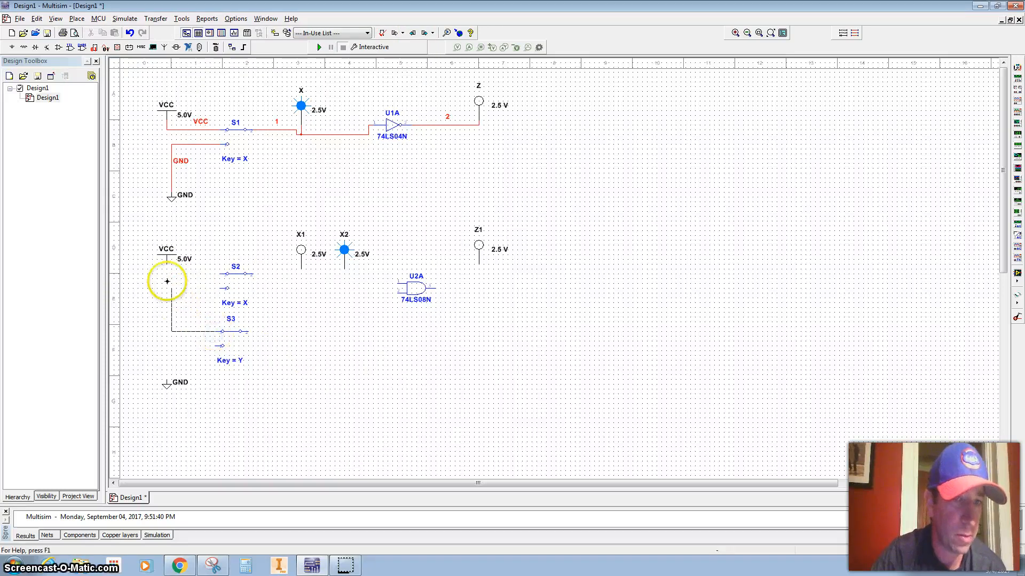
pyautogui.click(219, 273)
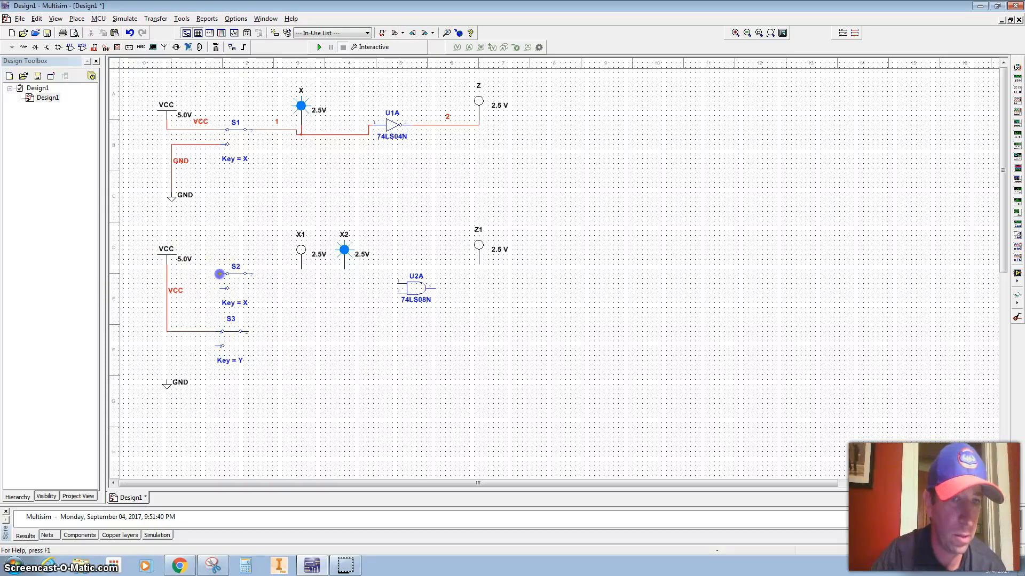
pyautogui.click(170, 273)
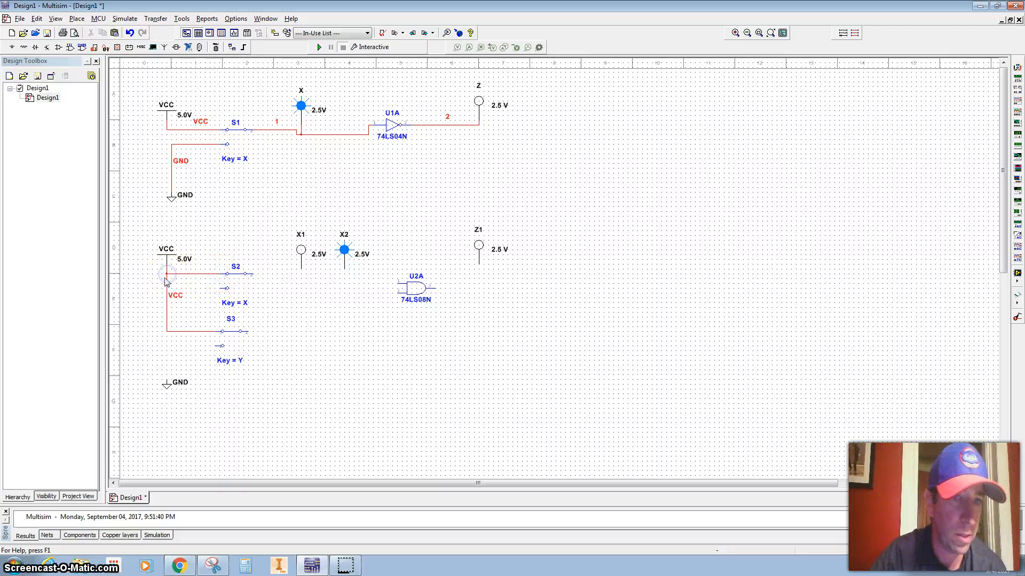
pyautogui.scroll(2, 176, 273)
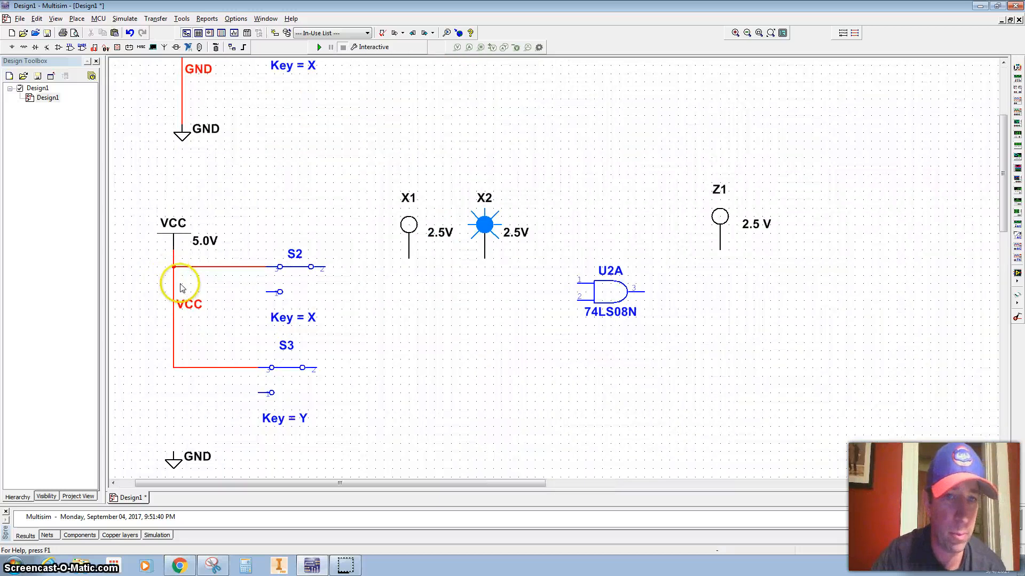
pyautogui.scroll(-2, 218, 302)
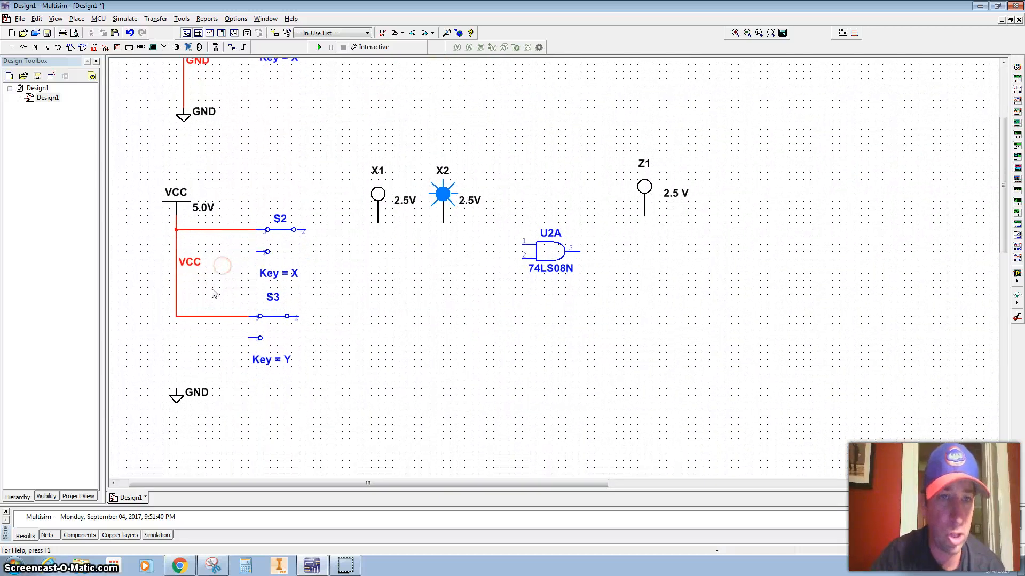
# Step: Wire S2's lower contact to the lower circuit's ground symbol and set the GND net color to black
pyautogui.click(254, 253)
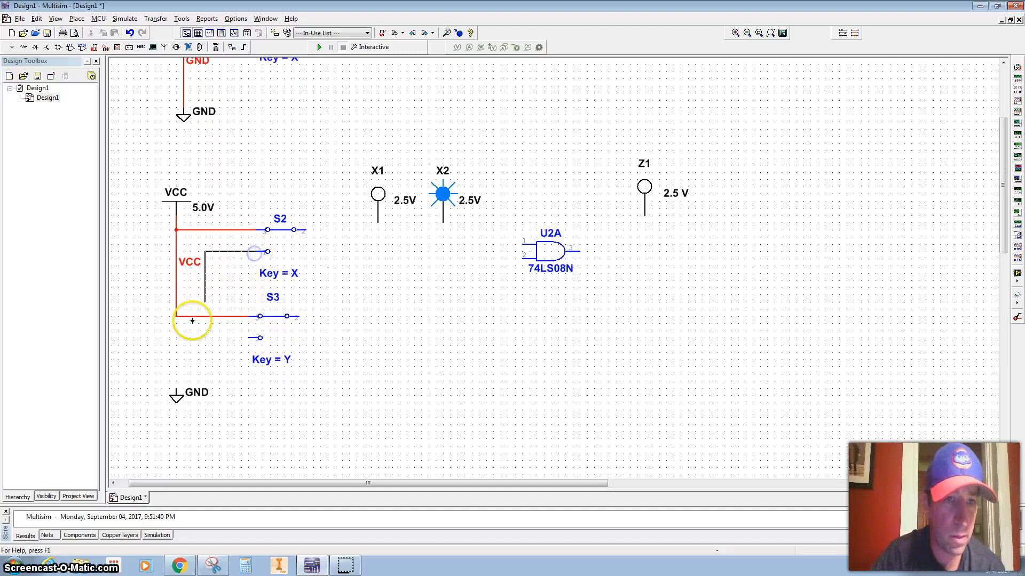
pyautogui.click(174, 386)
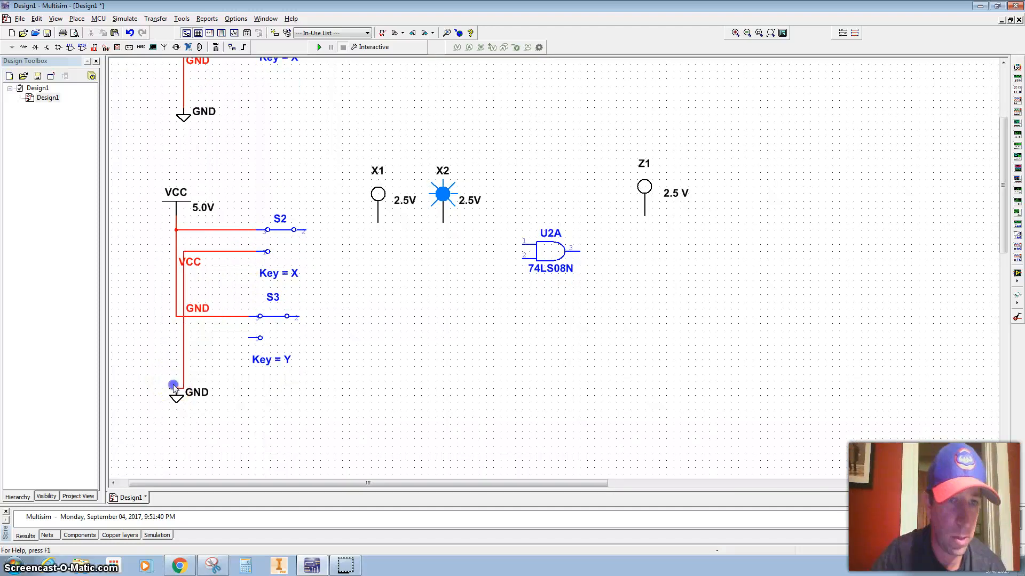
pyautogui.doubleClick(184, 361)
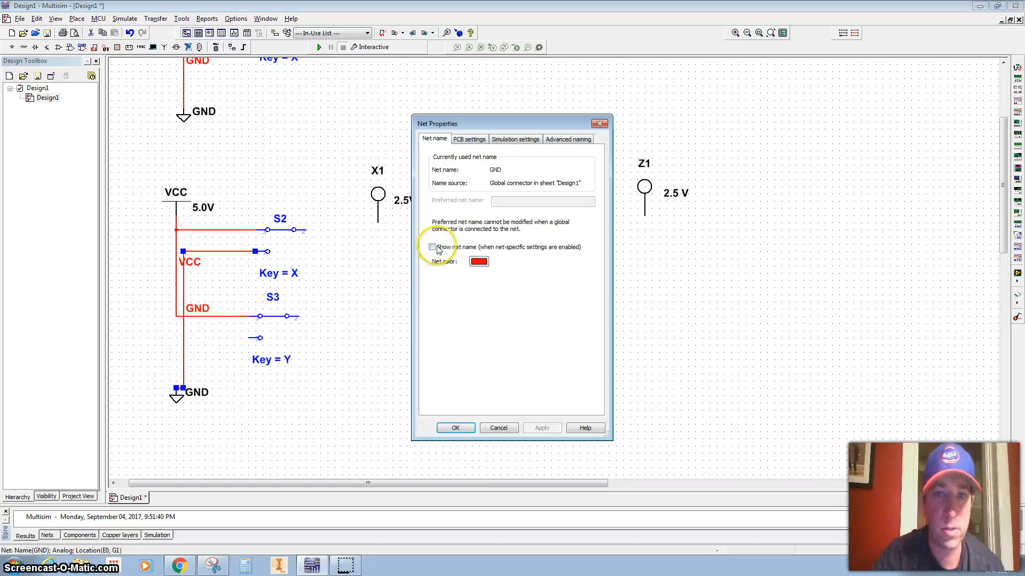
pyautogui.click(479, 262)
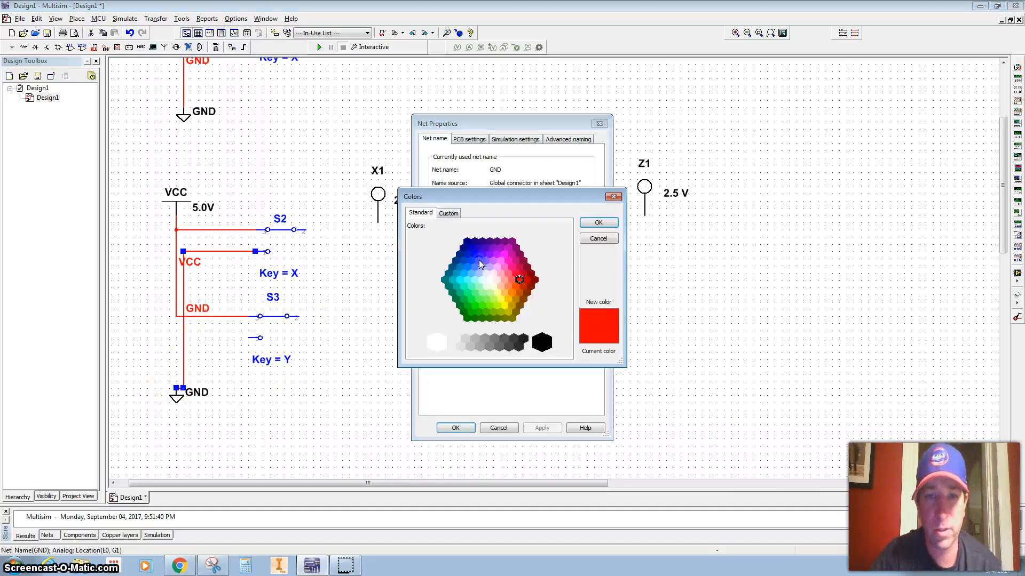
pyautogui.click(541, 342)
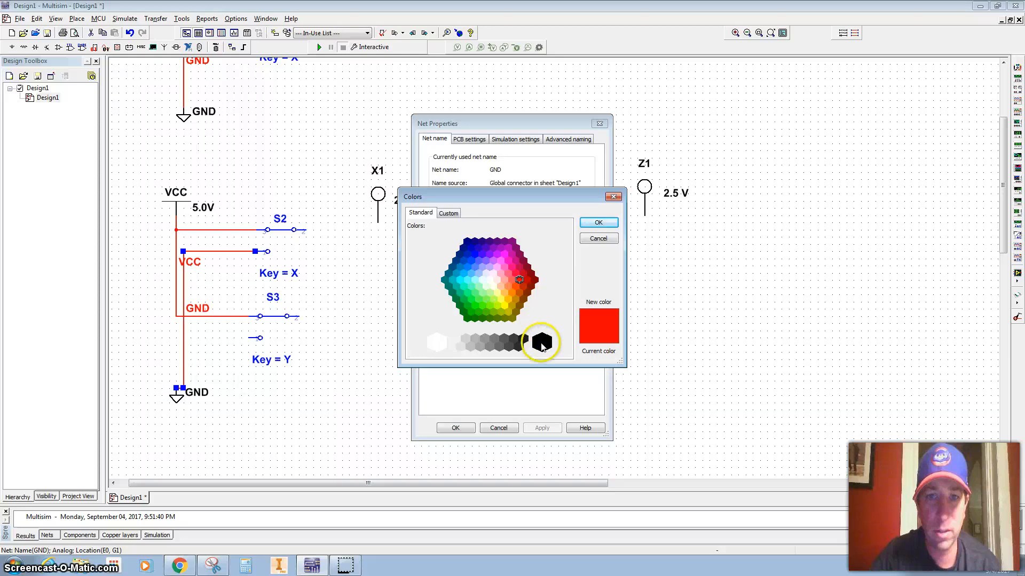
pyautogui.click(598, 222)
pyautogui.click(541, 428)
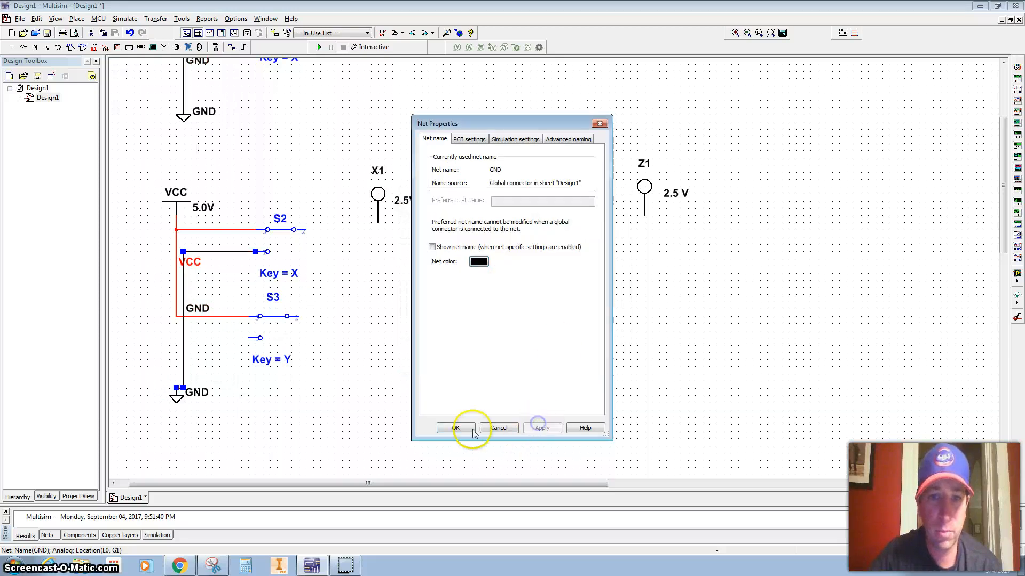
pyautogui.click(456, 428)
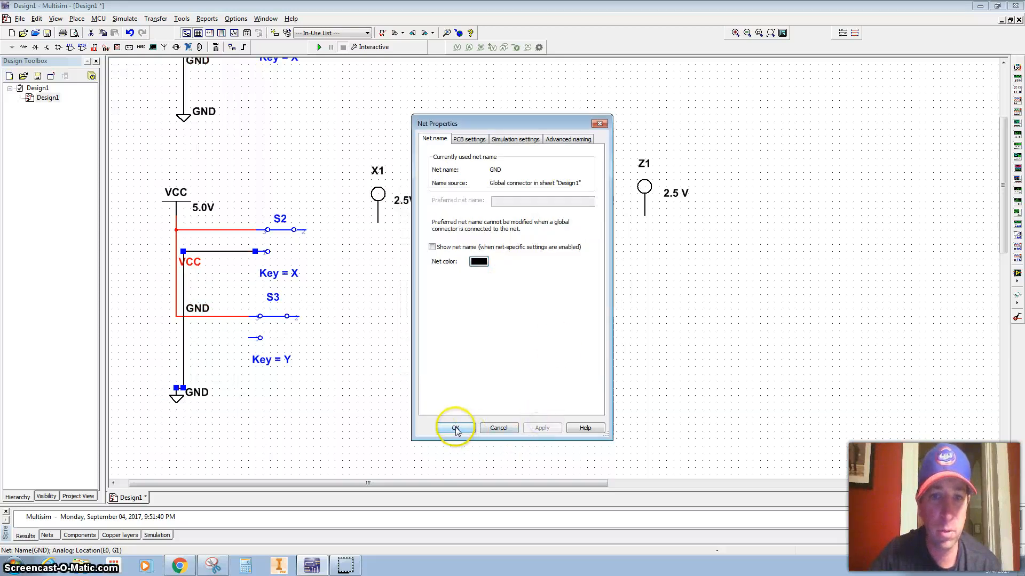
# Step: Wire S3's lower contact to the ground line, and connect the outputs of S2 and S3 to AND gate inputs 1 and 2
pyautogui.click(246, 337)
pyautogui.click(185, 338)
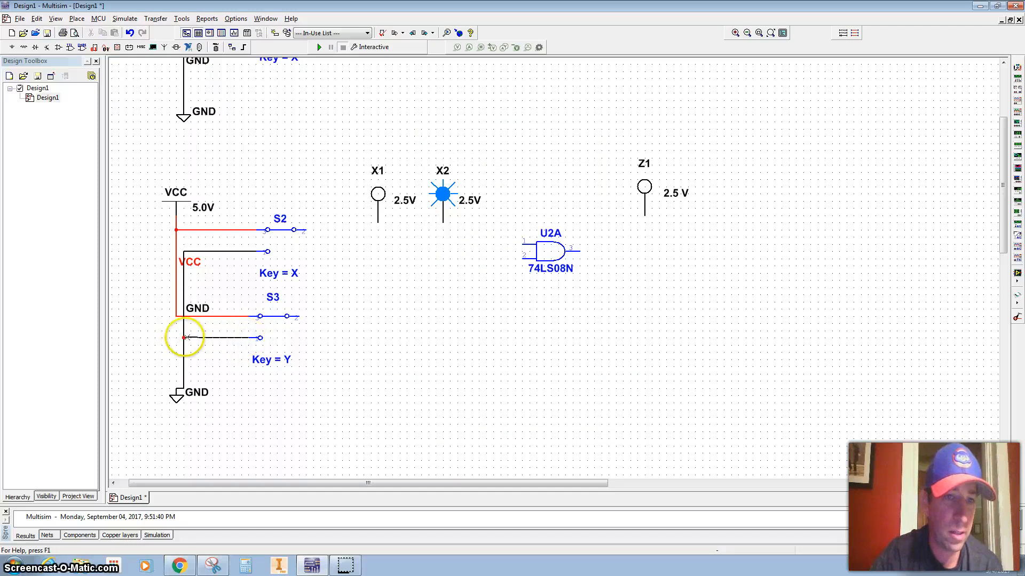
pyautogui.click(303, 231)
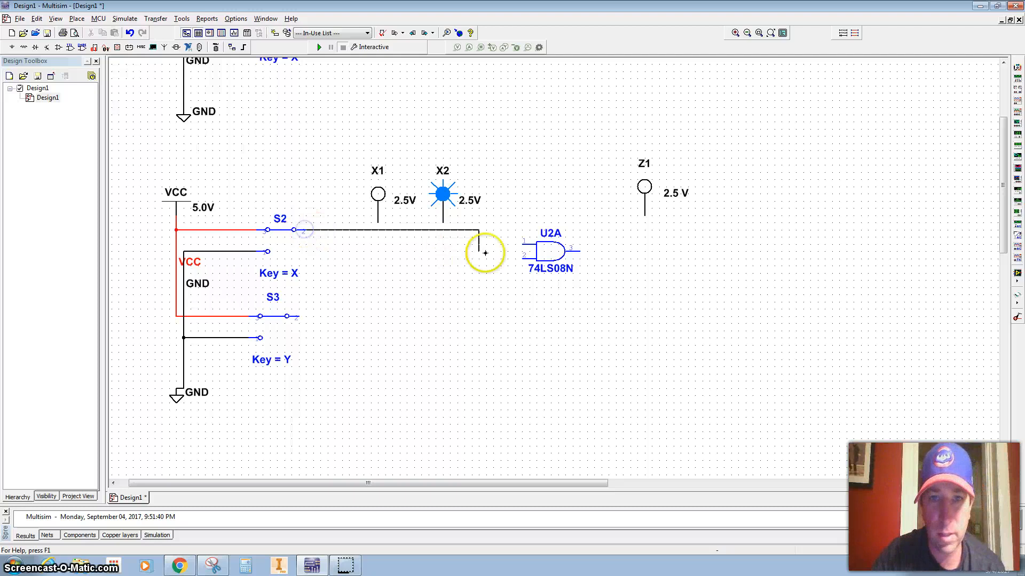
pyautogui.click(520, 249)
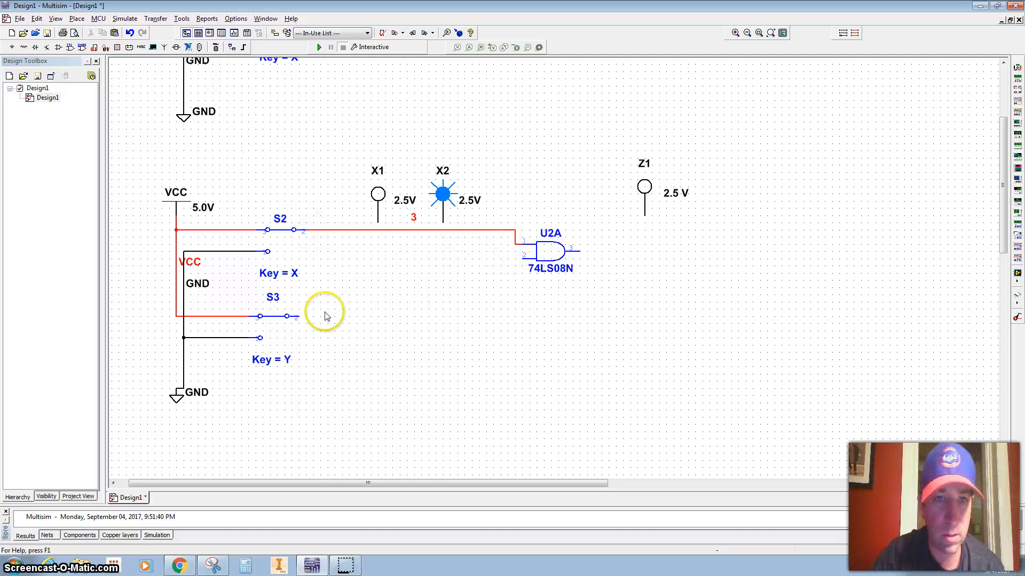
pyautogui.click(296, 315)
pyautogui.click(516, 259)
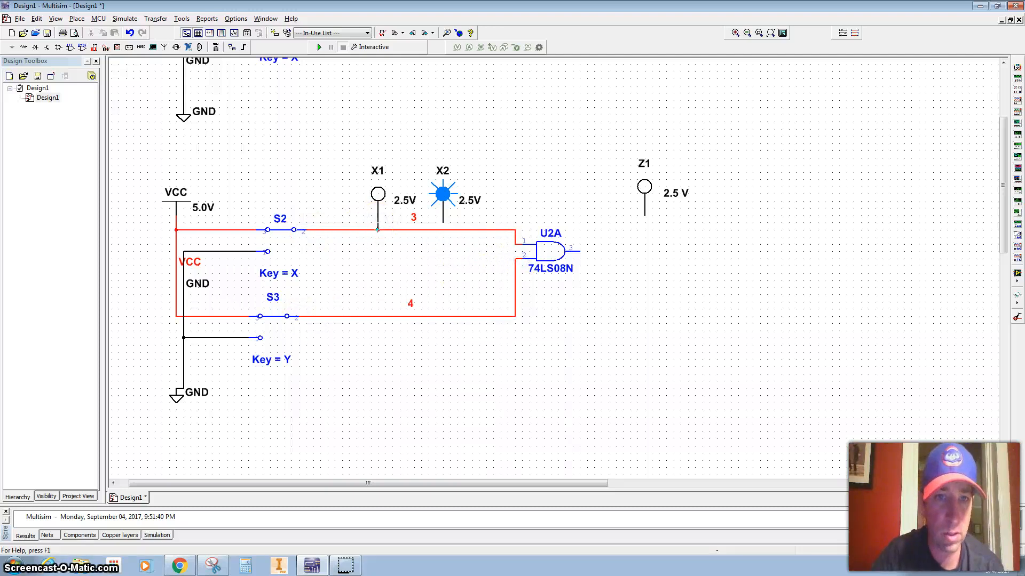
# Step: Connect probe X1 to the S2 line, probe X2 to the S3 line, and the AND gate output to probe Z1
pyautogui.click(441, 223)
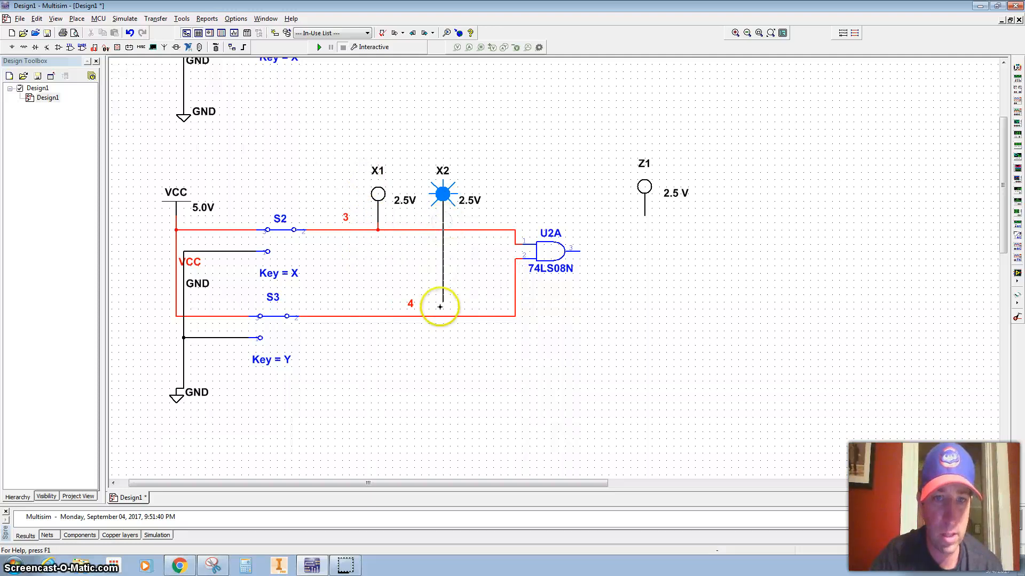
pyautogui.click(441, 315)
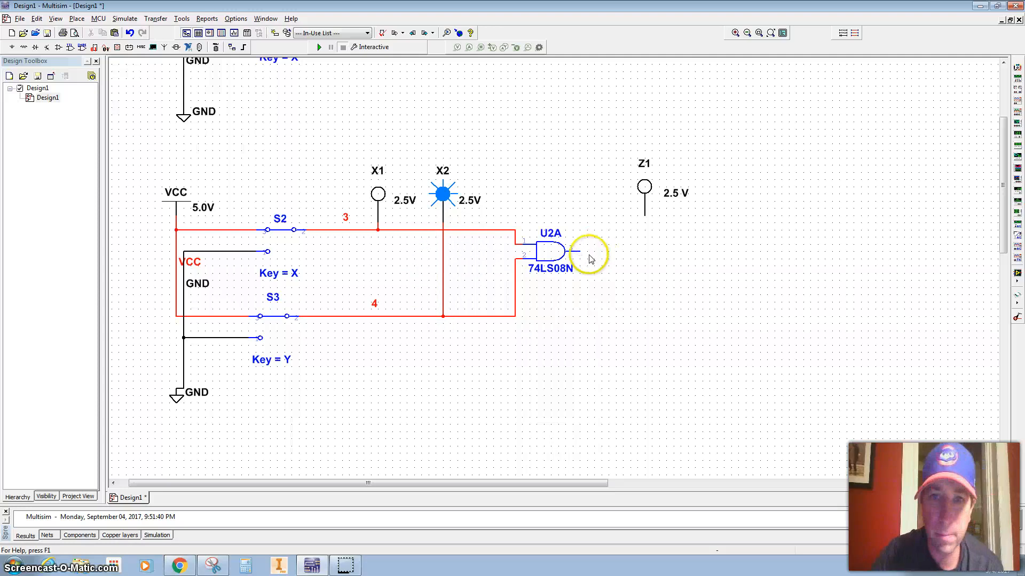
pyautogui.click(645, 216)
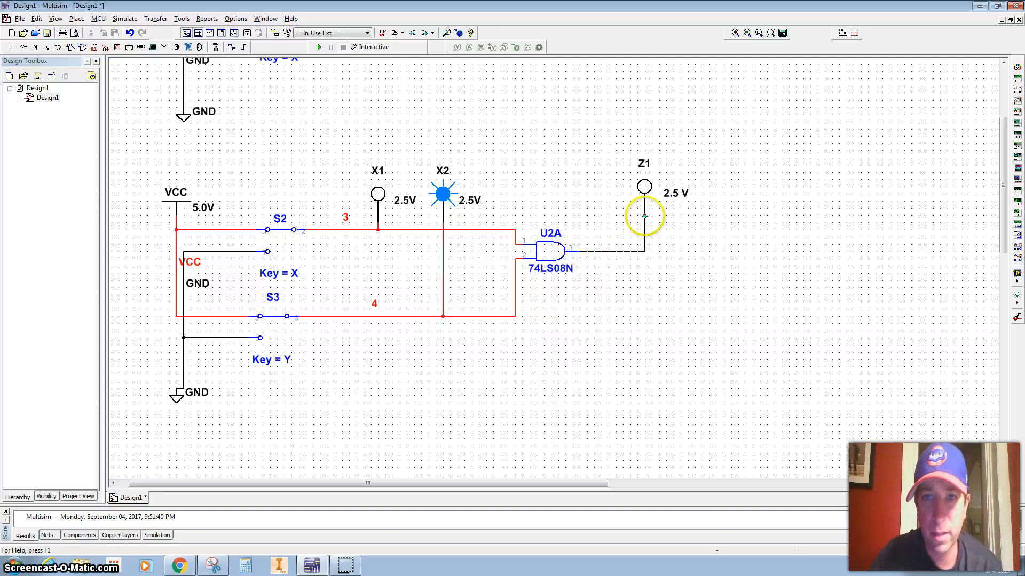
# Step: Try to rename the lower circuit's probe X1 as X, and re-enter X1 as its reference designator
pyautogui.doubleClick(378, 170)
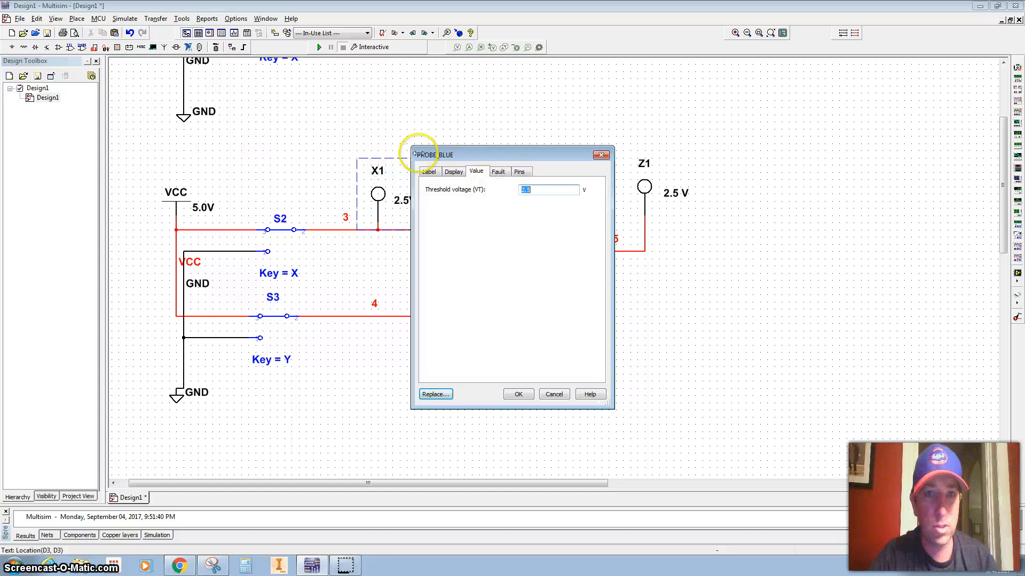
pyautogui.click(430, 171)
pyautogui.click(446, 201)
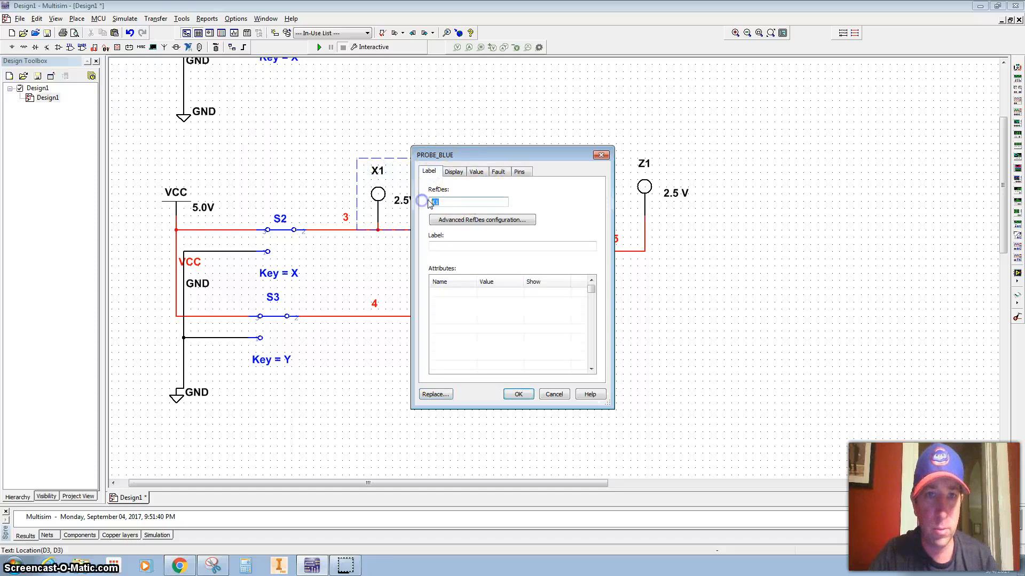
pyautogui.click(518, 394)
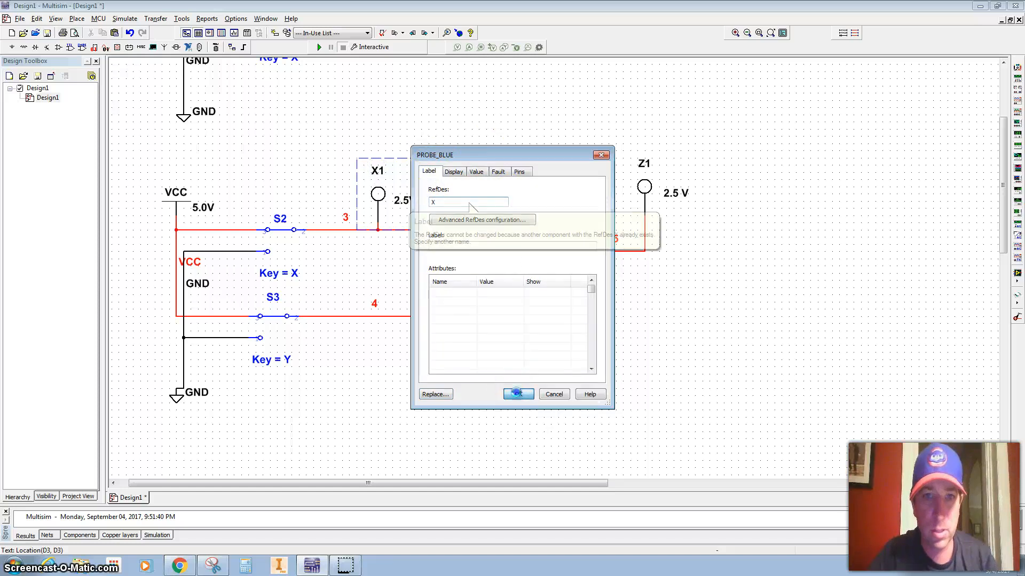
pyautogui.click(443, 201)
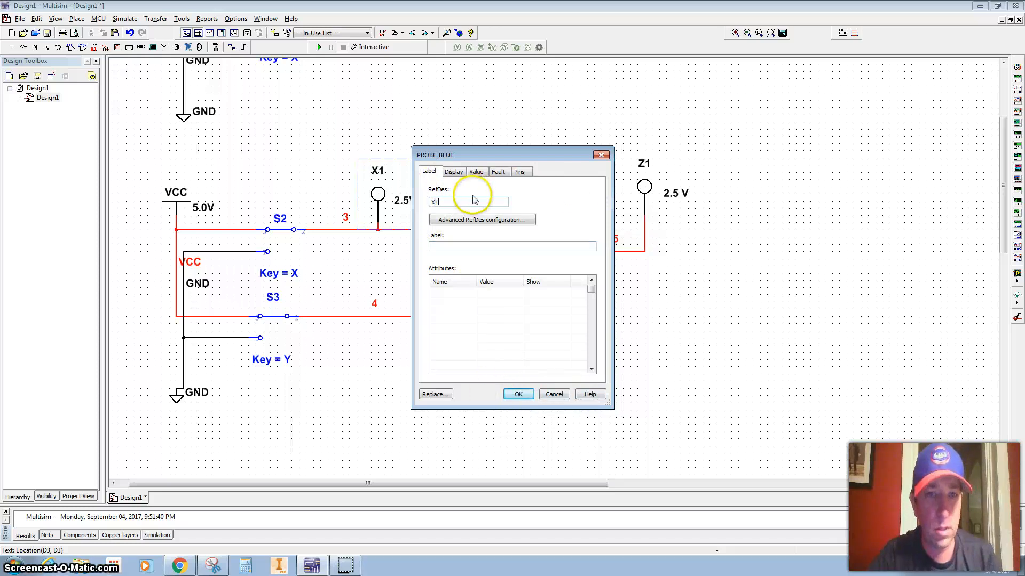
pyautogui.click(517, 394)
# Step: Rename the lower circuit's probe X2 as Y
pyautogui.click(442, 171)
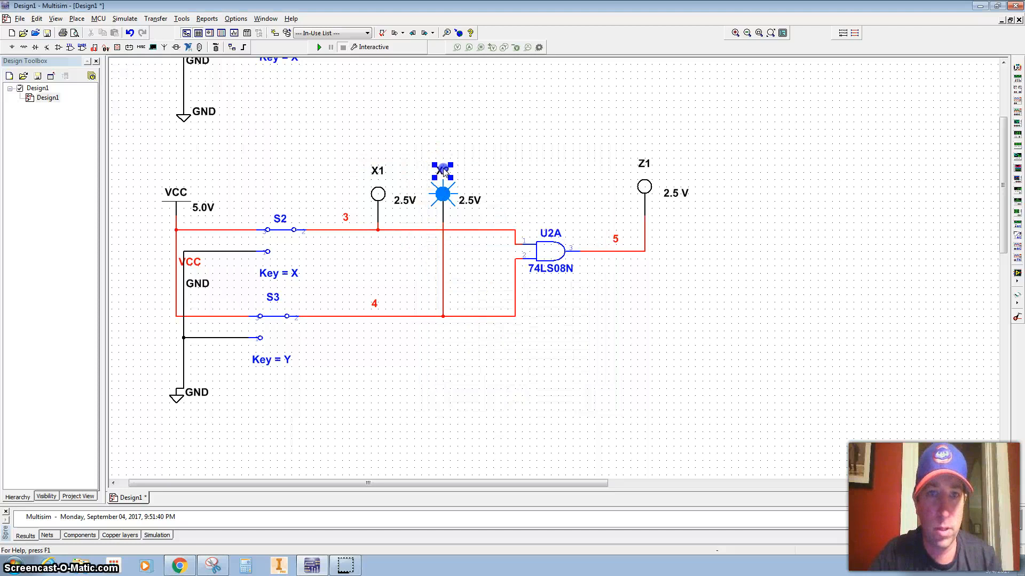
pyautogui.doubleClick(443, 171)
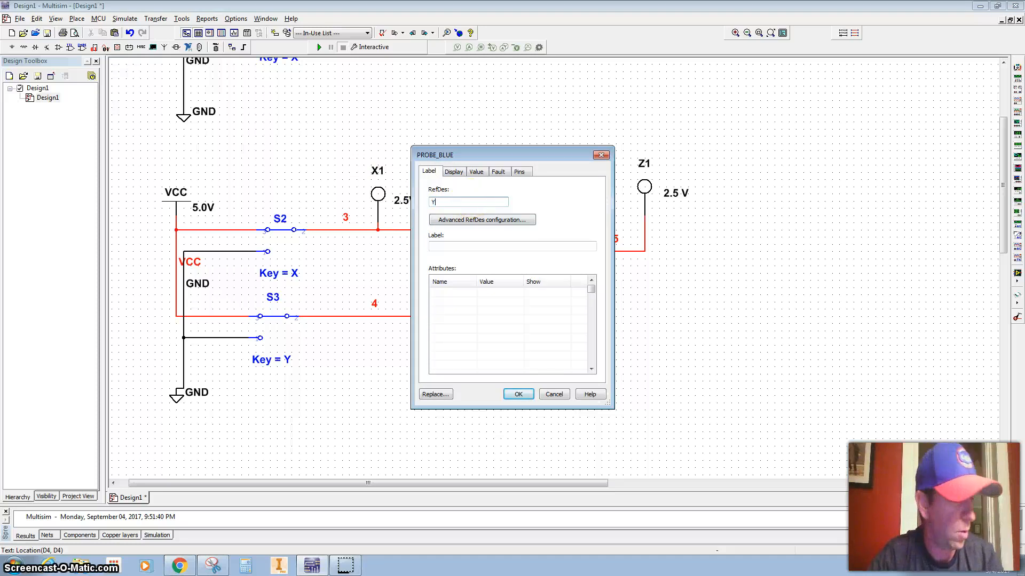
pyautogui.click(518, 394)
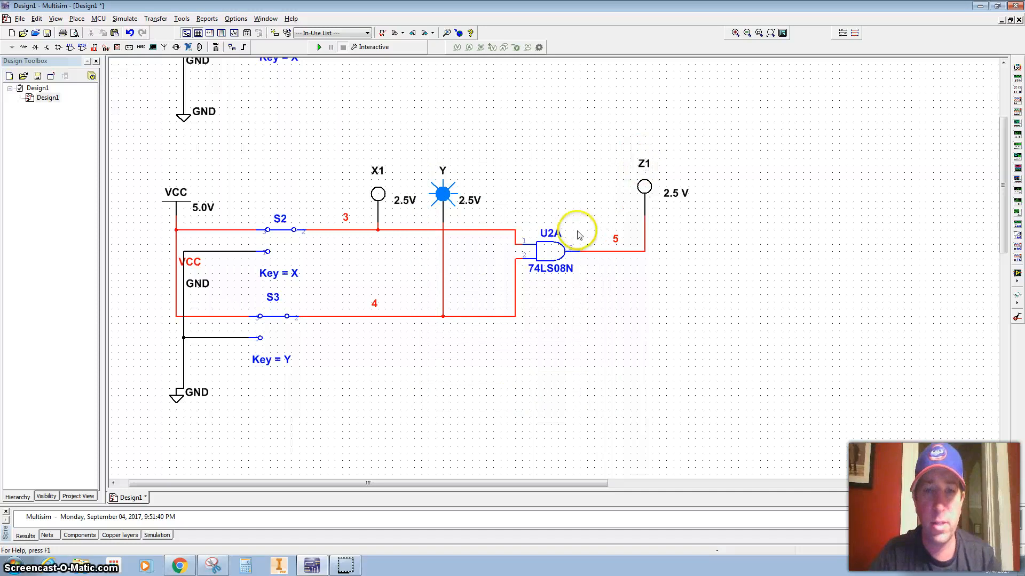
# Step: Run the interactive simulation, toggle the X and Y switches through different input combinations to test the AND gate, and stop the simulation
pyautogui.scroll(1, 587, 175)
pyautogui.scroll(-5, 632, 320)
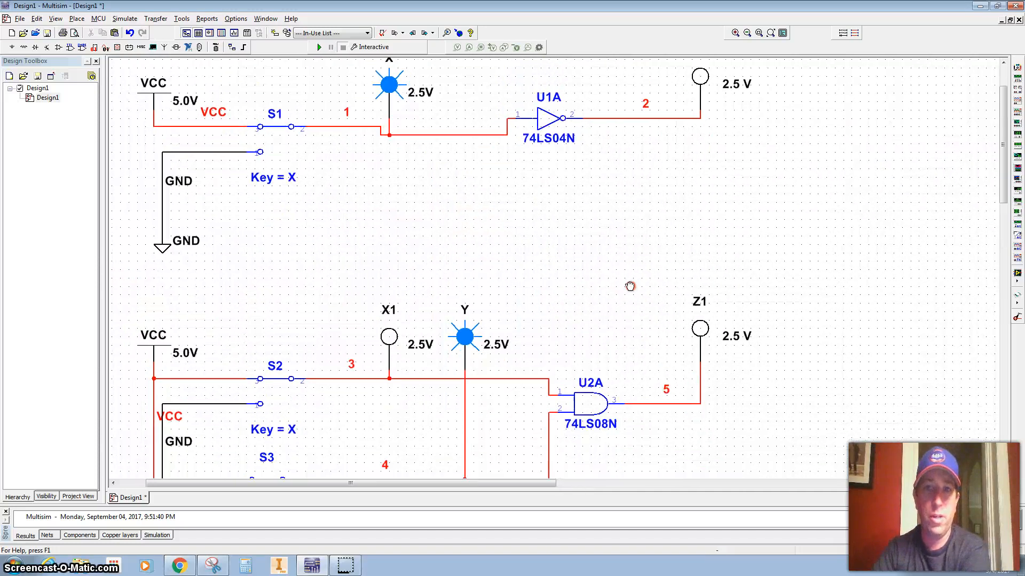
pyautogui.scroll(-2, 635, 280)
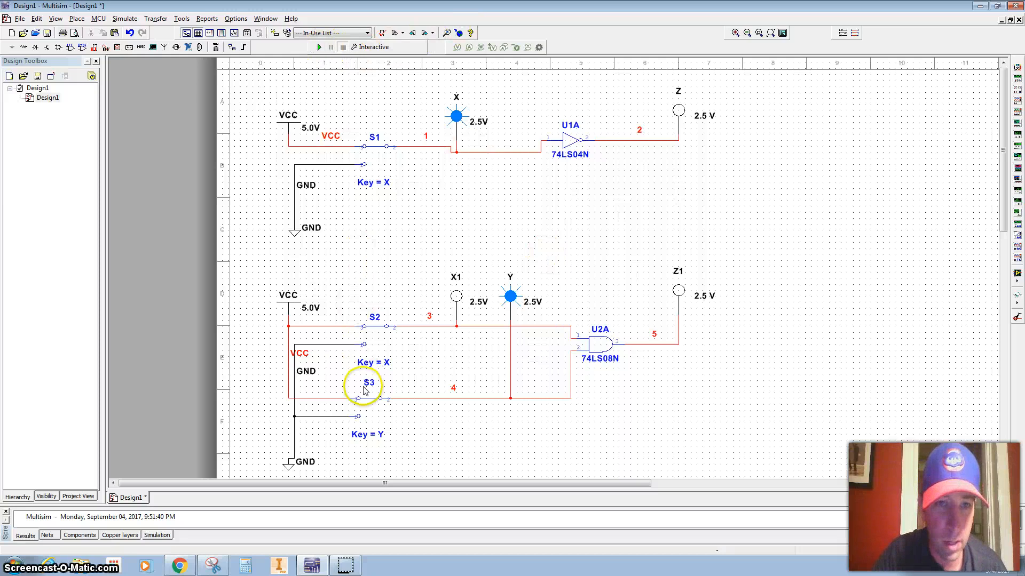
pyautogui.click(318, 47)
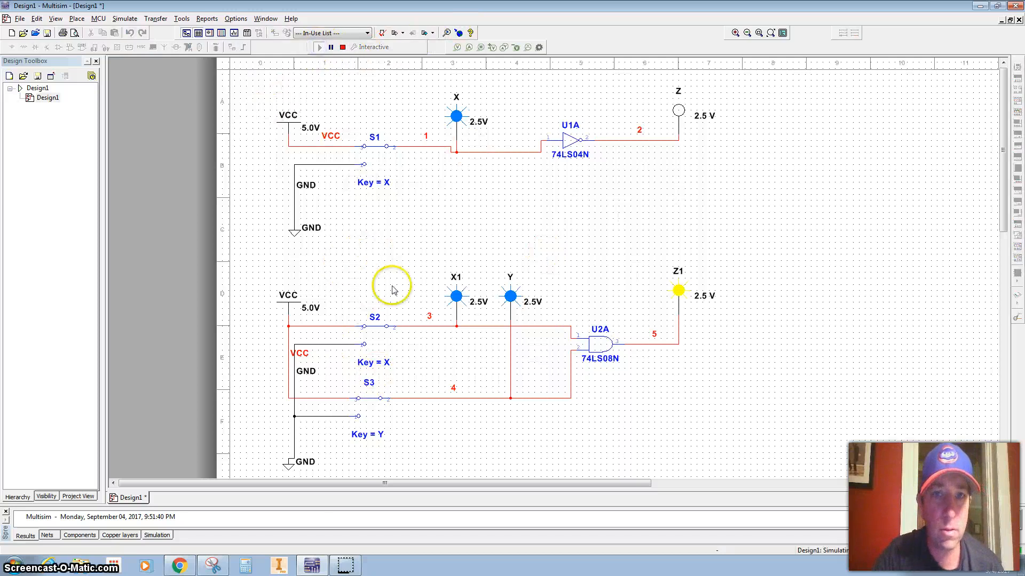
pyautogui.click(375, 331)
pyautogui.click(370, 407)
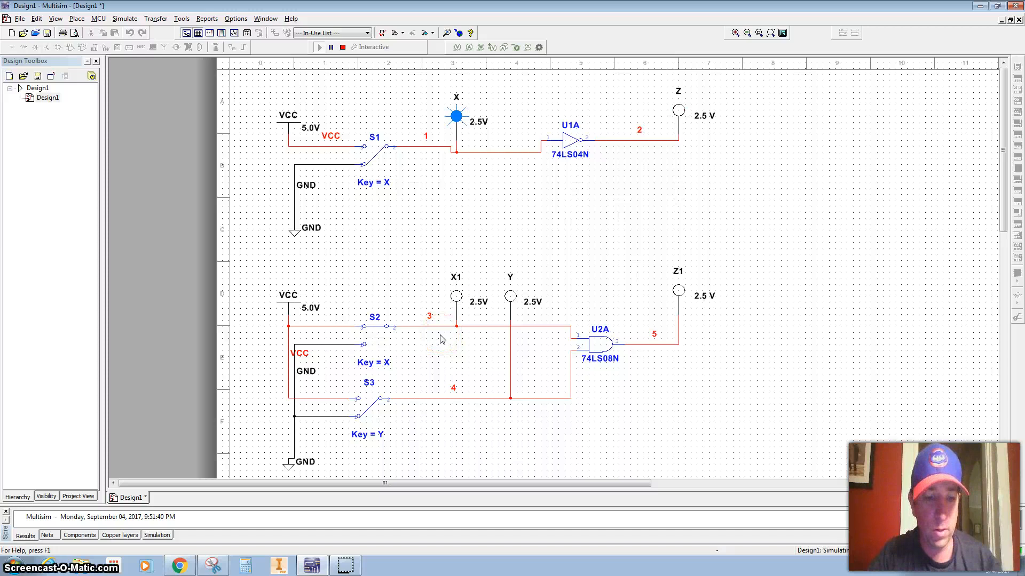
pyautogui.press('x')
pyautogui.press('y')
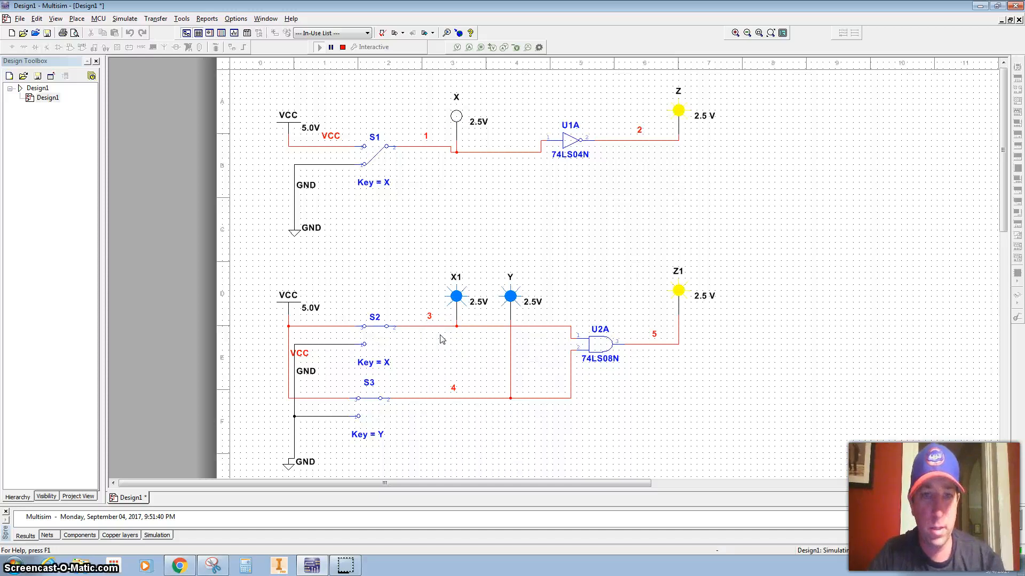
pyautogui.press('x')
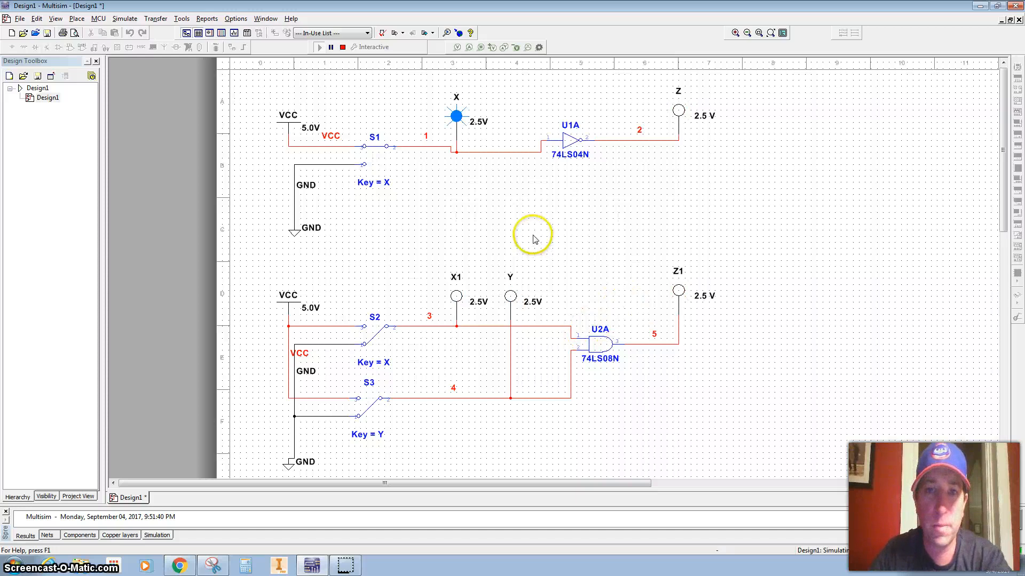
pyautogui.scroll(1, 486, 282)
pyautogui.scroll(-1, 486, 282)
pyautogui.click(342, 47)
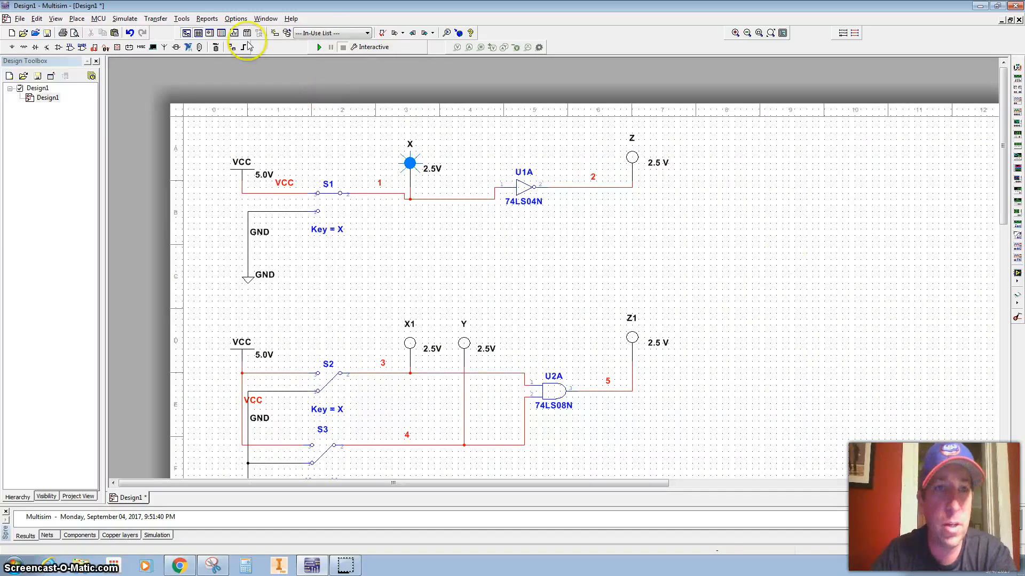
# Step: Place a text note with the author's name and the date 9/5/2017 beside the upper circuit's output probe Z
pyautogui.click(176, 19)
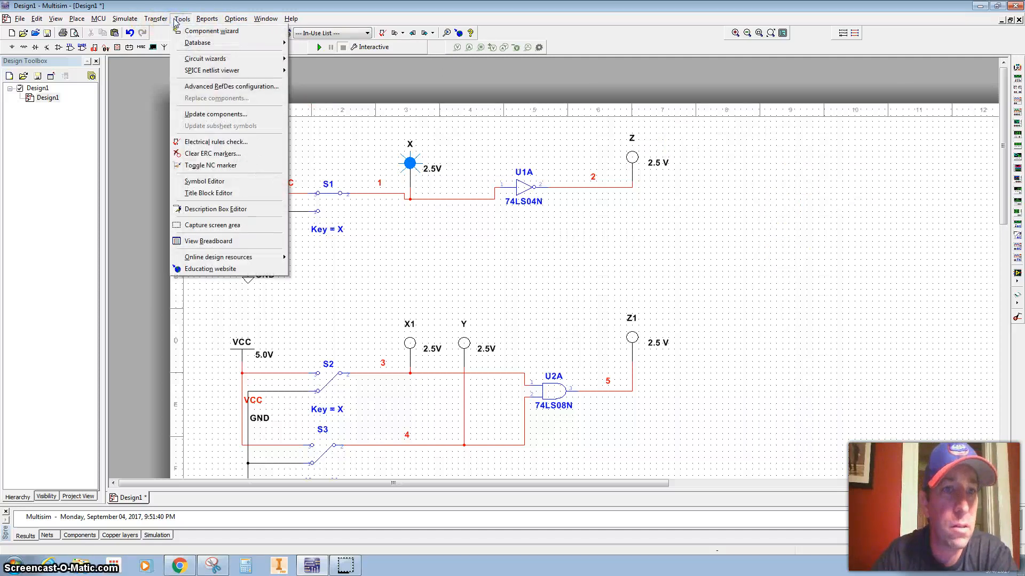
pyautogui.moveTo(112, 20)
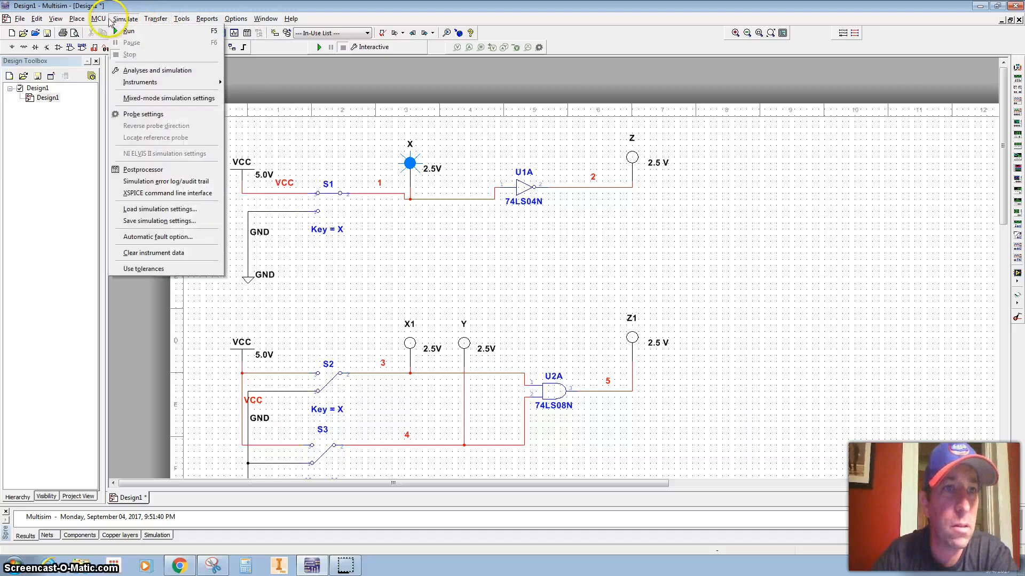
pyautogui.moveTo(231, 25)
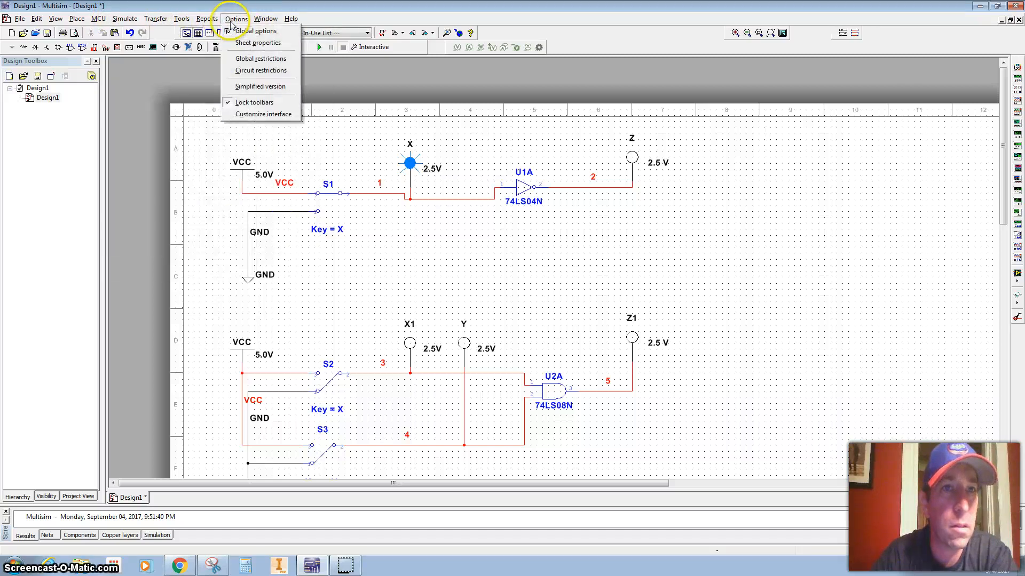
pyautogui.moveTo(181, 23)
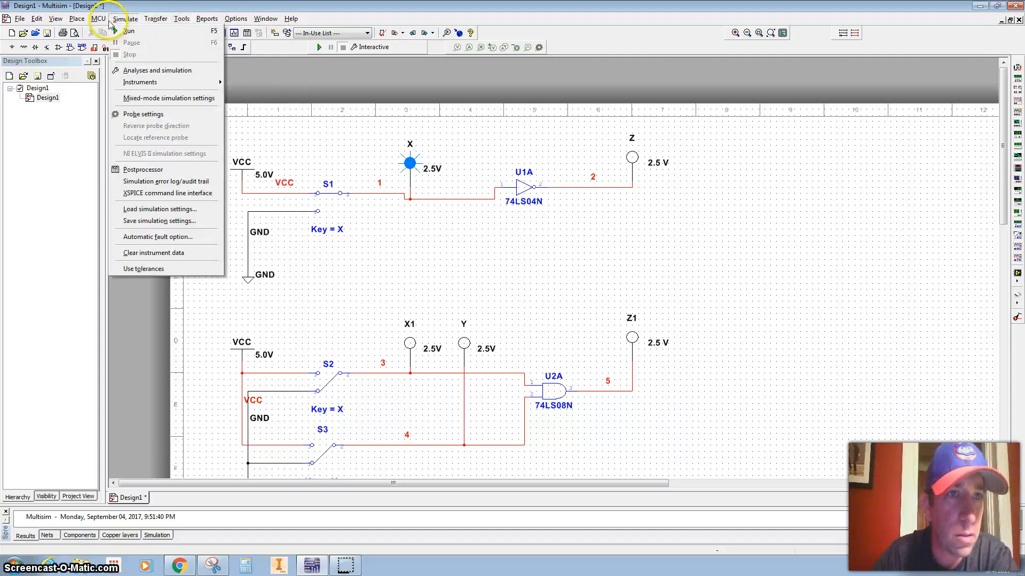
pyautogui.moveTo(82, 22)
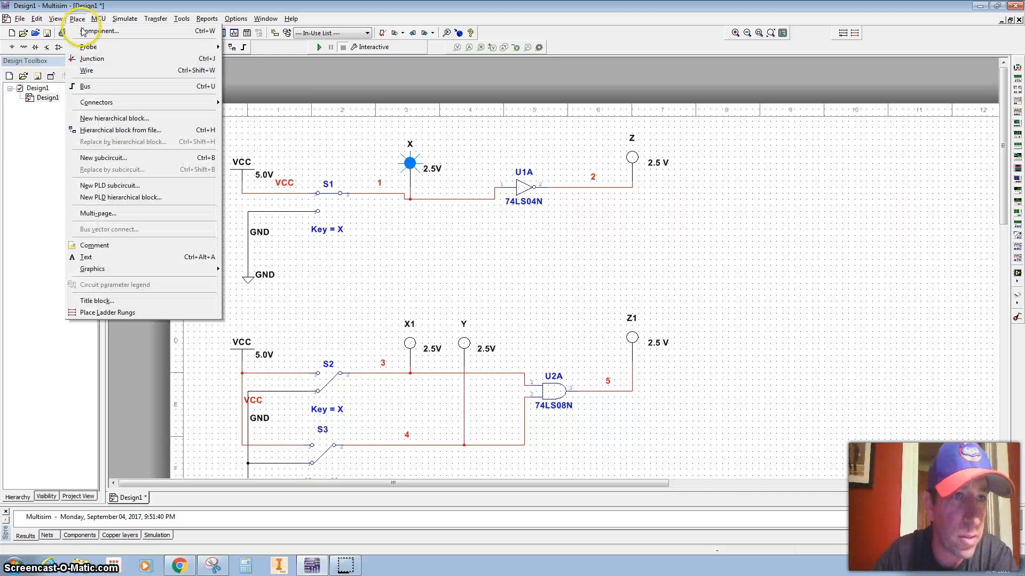
pyautogui.moveTo(84, 50)
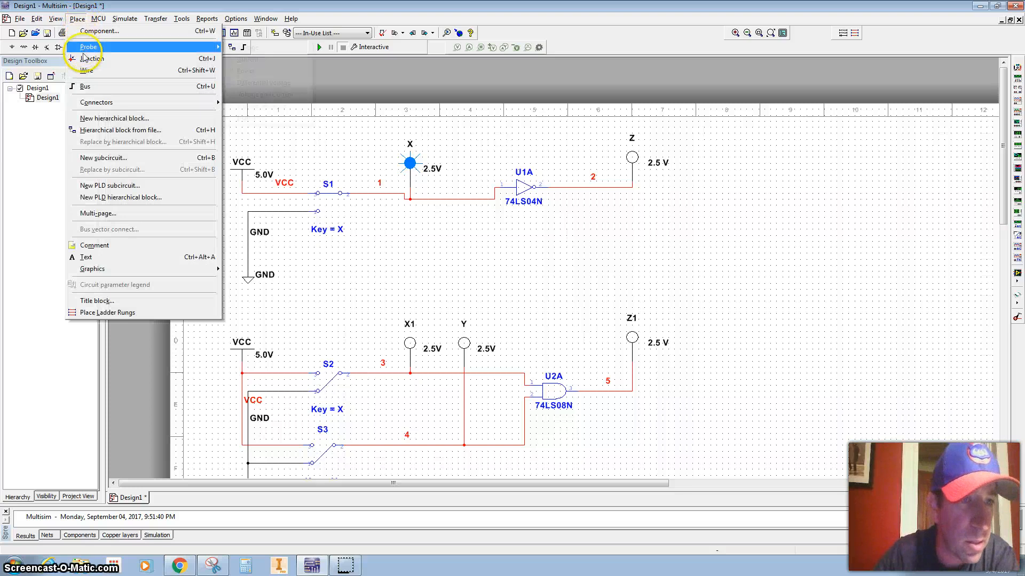
pyautogui.click(101, 258)
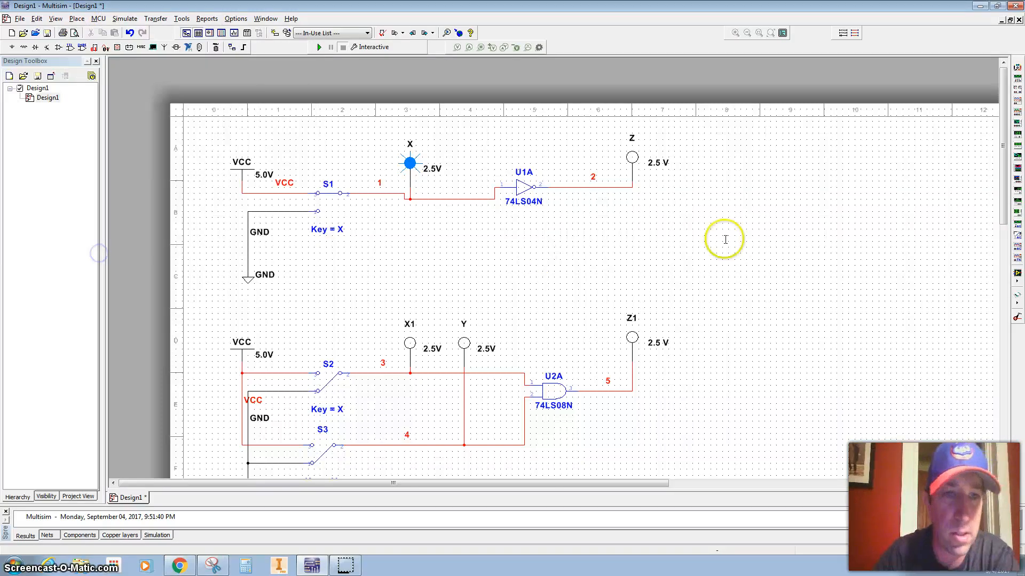
pyautogui.click(721, 140)
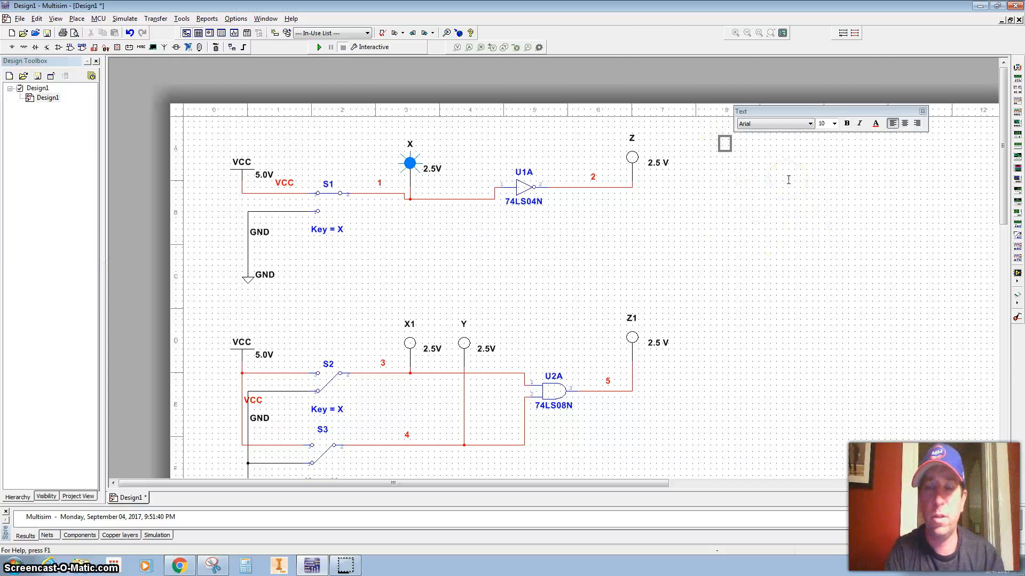
pyautogui.write('Mr. Ponder')
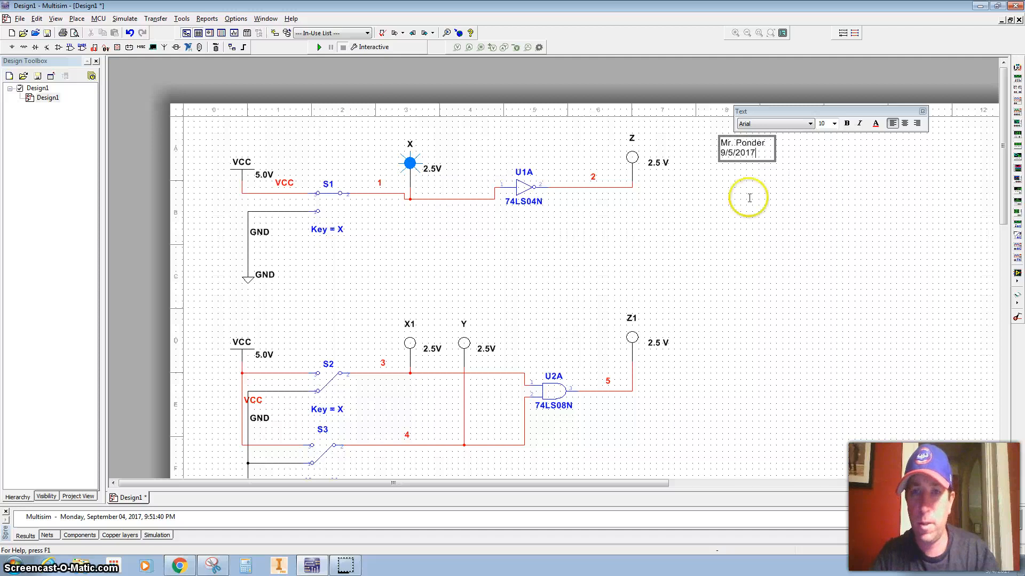
pyautogui.click(204, 145)
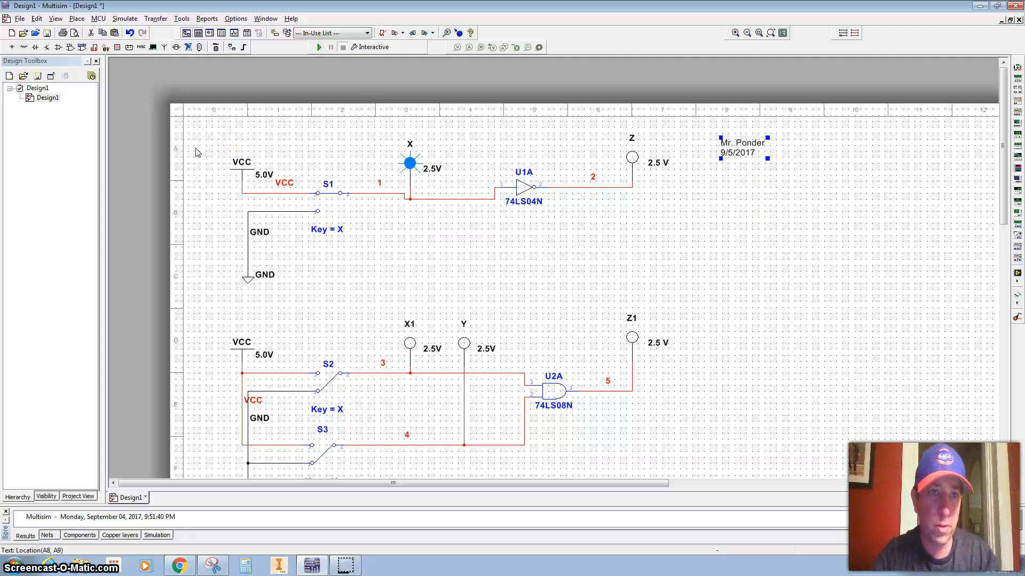
# Step: Add the text label "1." beside the VCC source of the upper inverter circuit
pyautogui.click(78, 20)
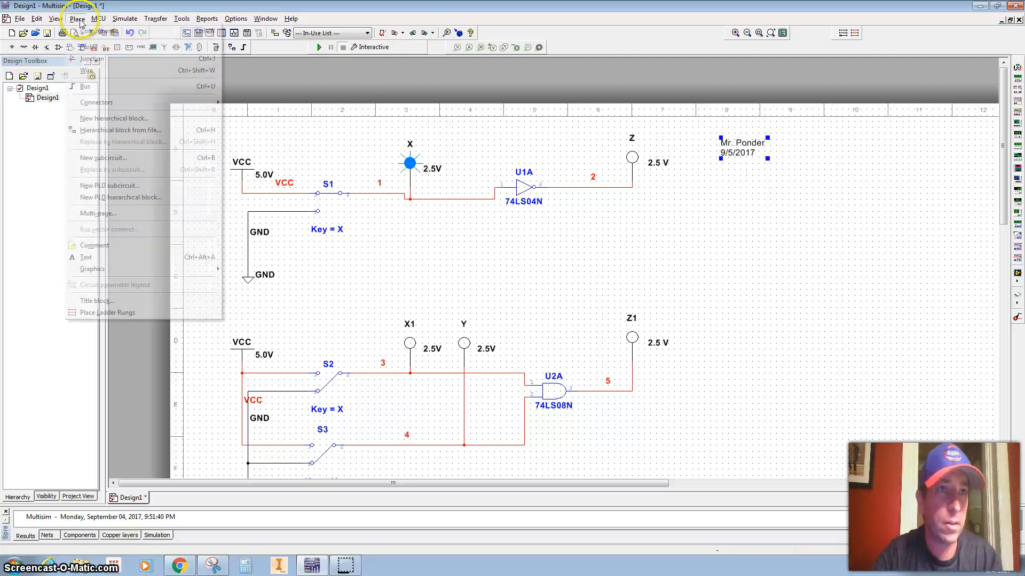
pyautogui.click(102, 257)
pyautogui.click(206, 154)
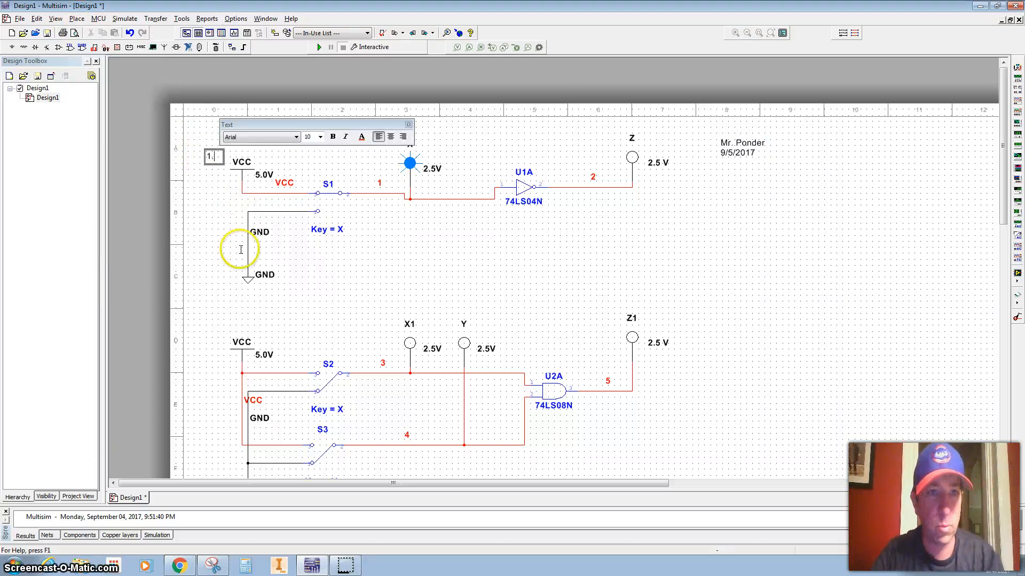
# Step: Copy the number label to beside the lower AND circuit's VCC source and change its text to 2
pyautogui.click(206, 345)
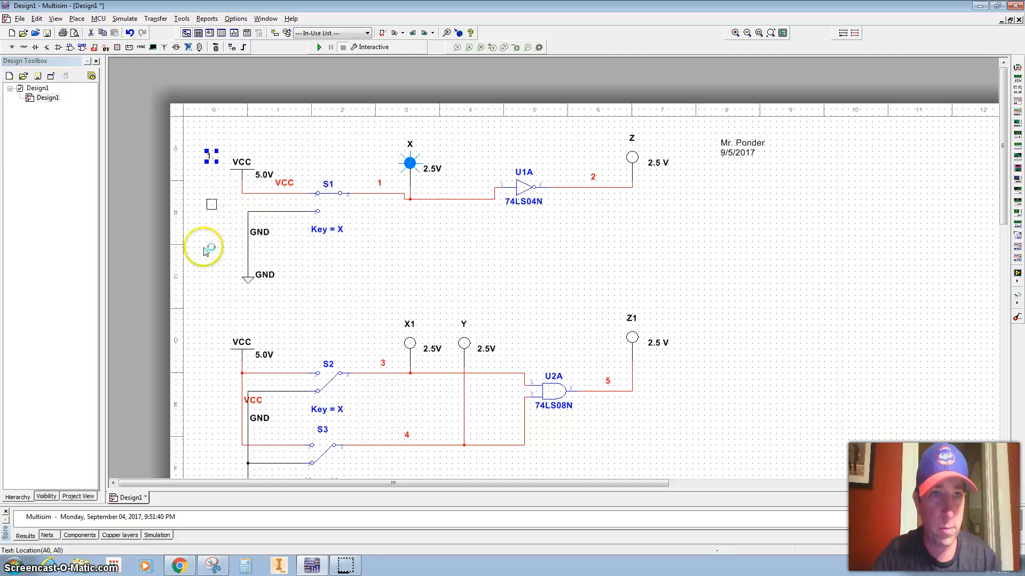
pyautogui.click(208, 338)
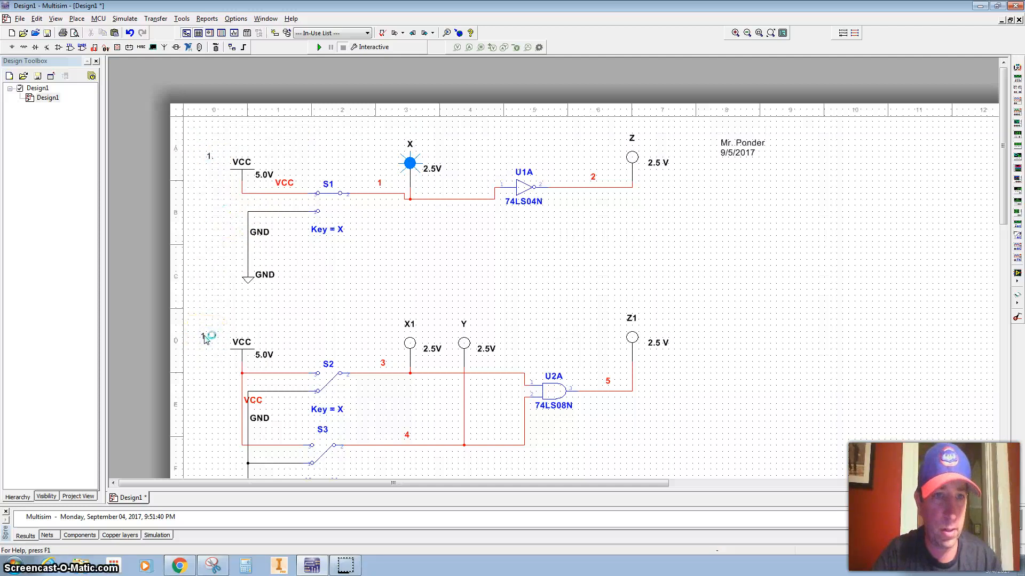
pyautogui.doubleClick(207, 338)
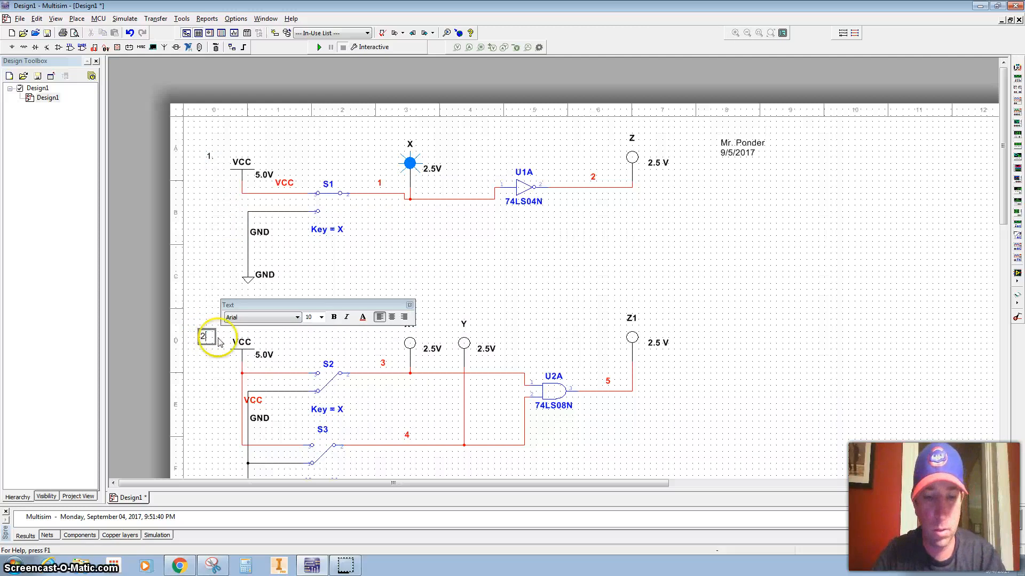
pyautogui.write('2')
pyautogui.click(229, 363)
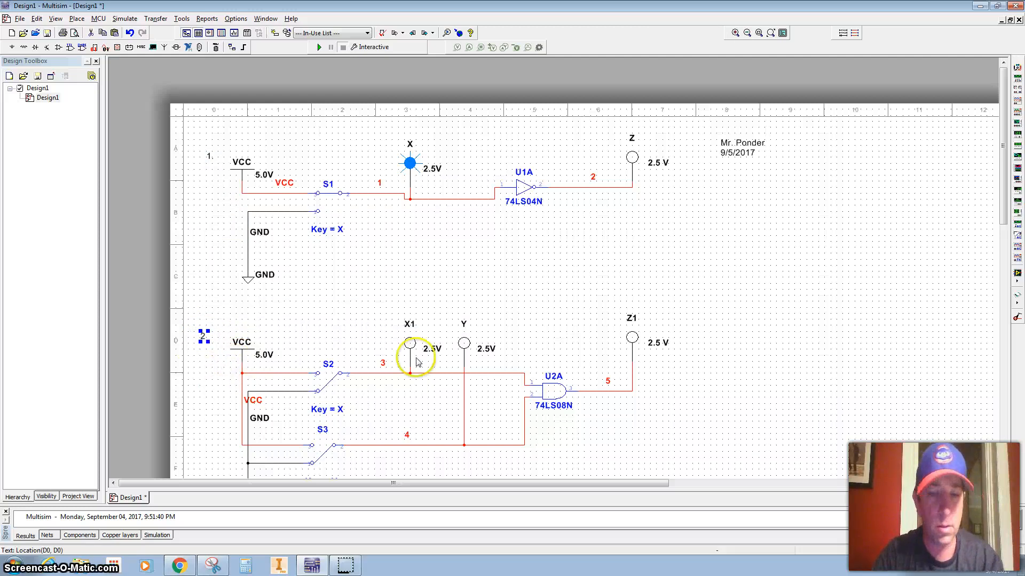
pyautogui.click(683, 343)
# Step: Examine the sheet size and orientation in the sheet's workspace properties, then cancel without changes
pyautogui.scroll(-1, 694, 338)
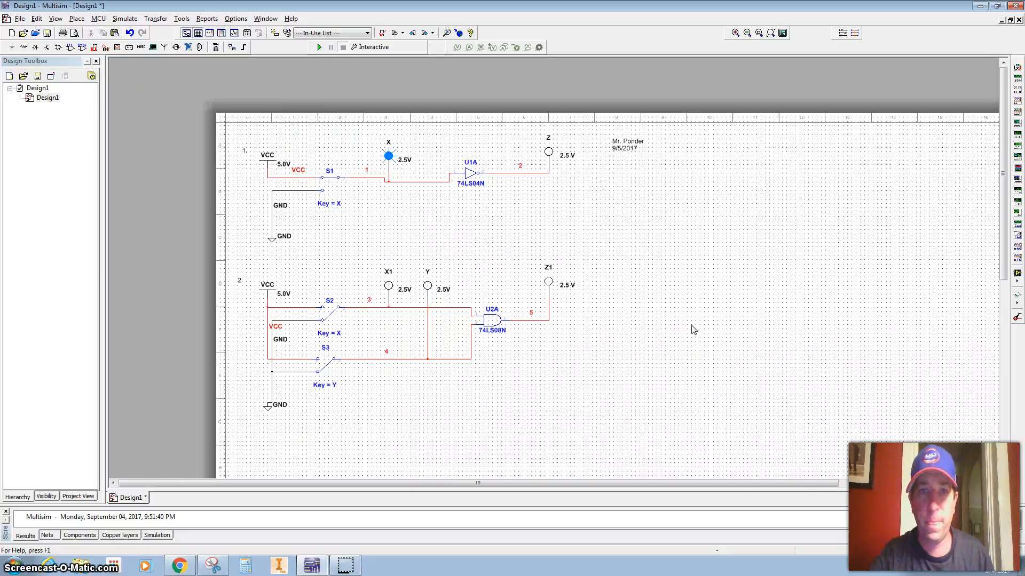
pyautogui.scroll(-1, 692, 325)
pyautogui.moveTo(691, 326); pyautogui.dragTo(559, 237)
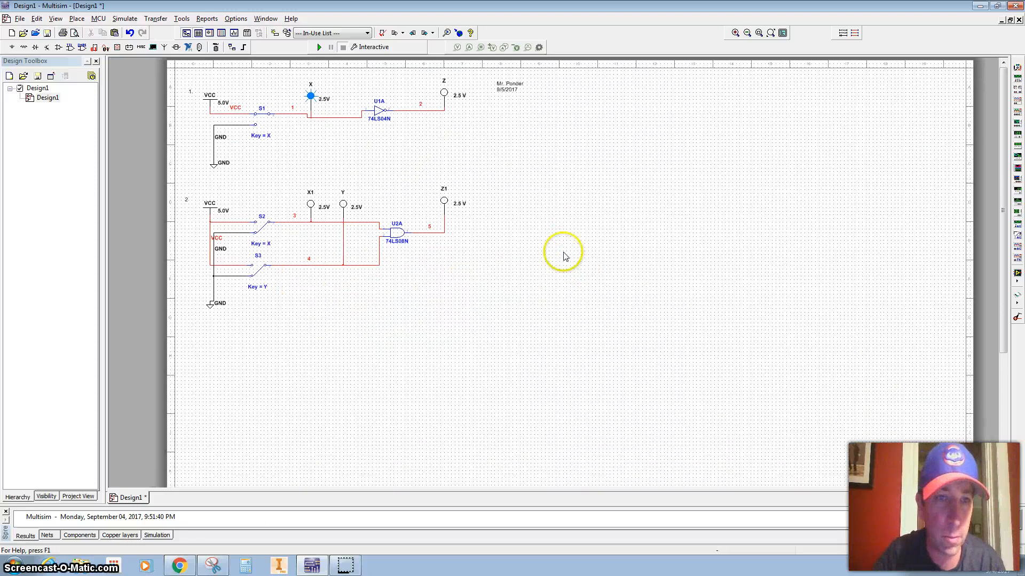
pyautogui.rightClick(491, 161)
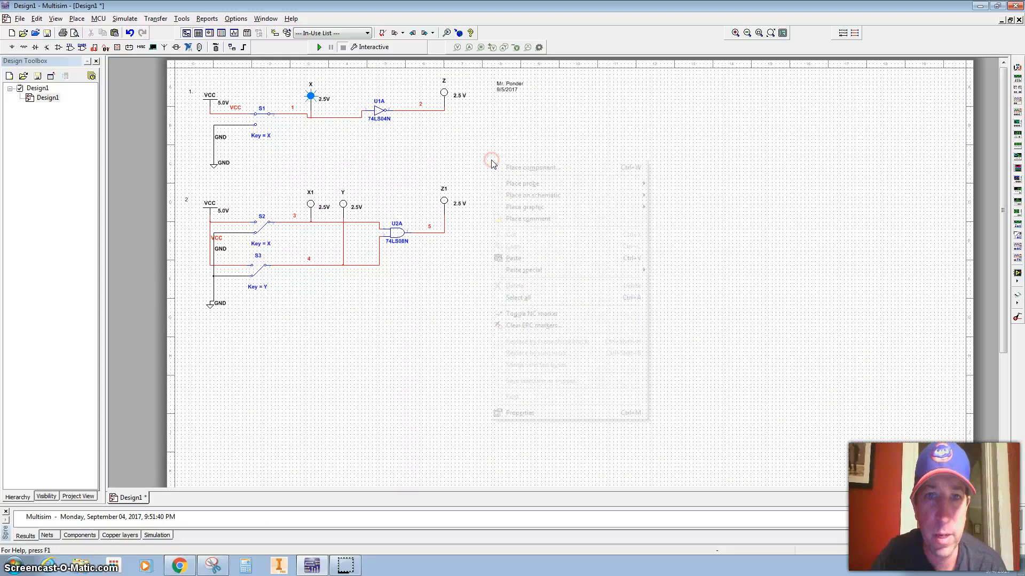
pyautogui.click(577, 414)
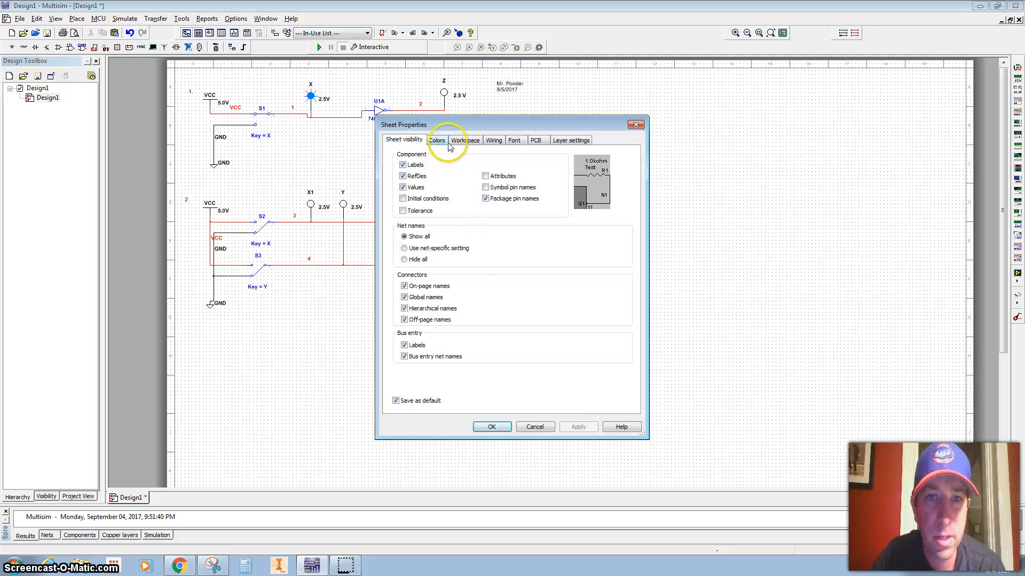
pyautogui.click(464, 141)
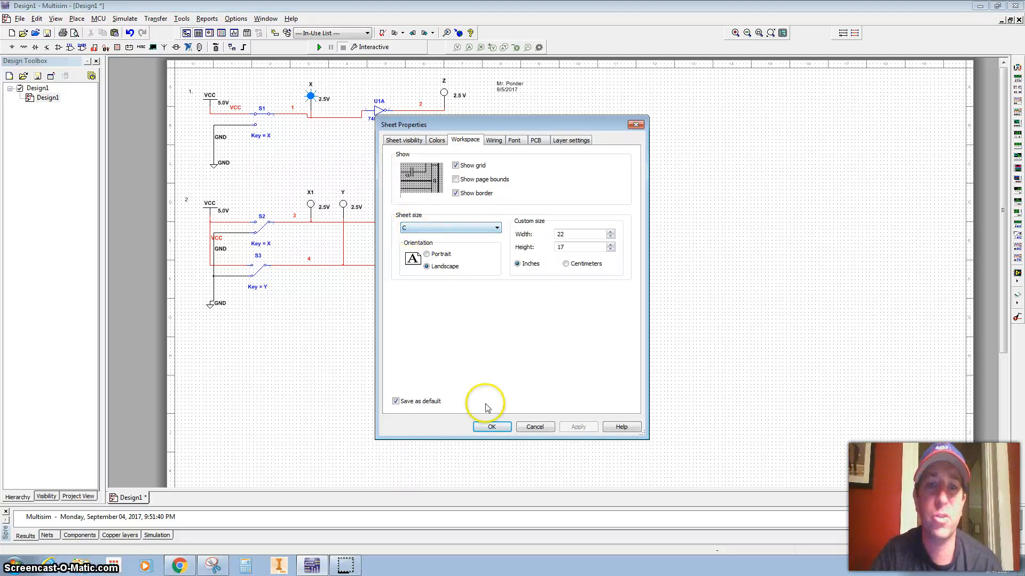
pyautogui.click(534, 428)
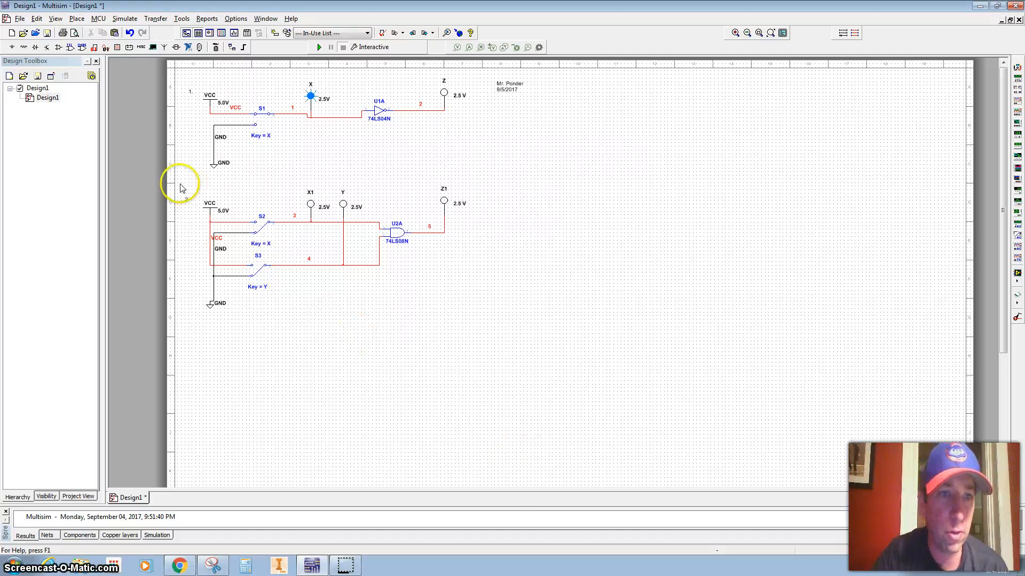
# Step: Duplicate the whole AND circuit into the empty area to its right and change the copy's number label to "3."
pyautogui.moveTo(304, 246); pyautogui.dragTo(487, 322)
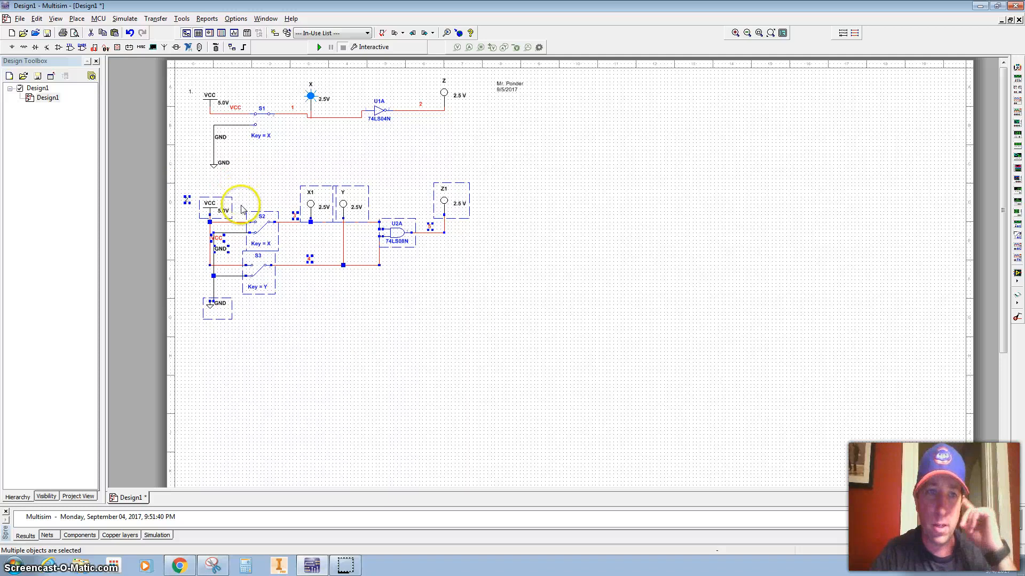
pyautogui.moveTo(255, 221); pyautogui.dragTo(689, 266)
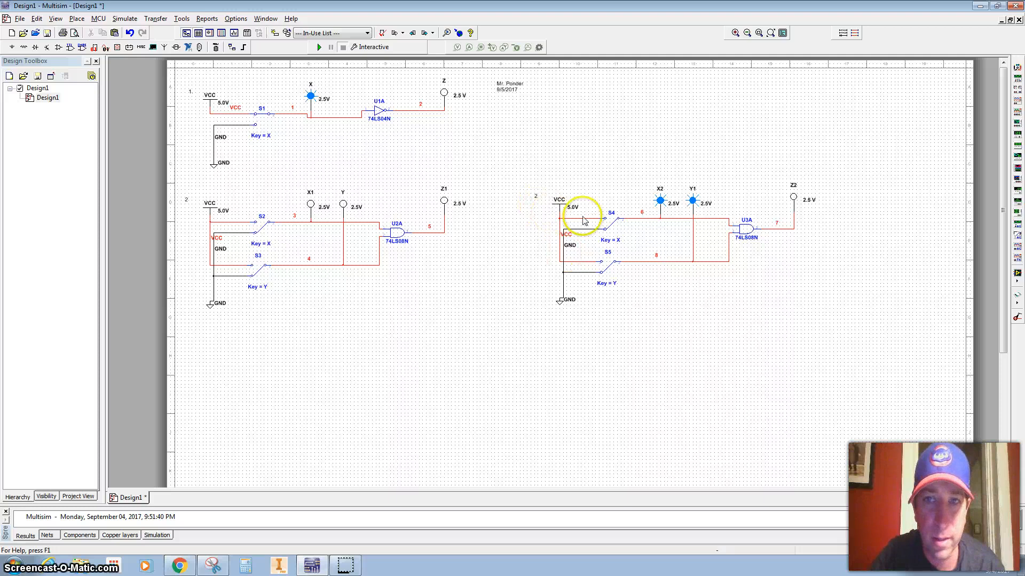
pyautogui.scroll(3, 711, 235)
pyautogui.scroll(1, 706, 234)
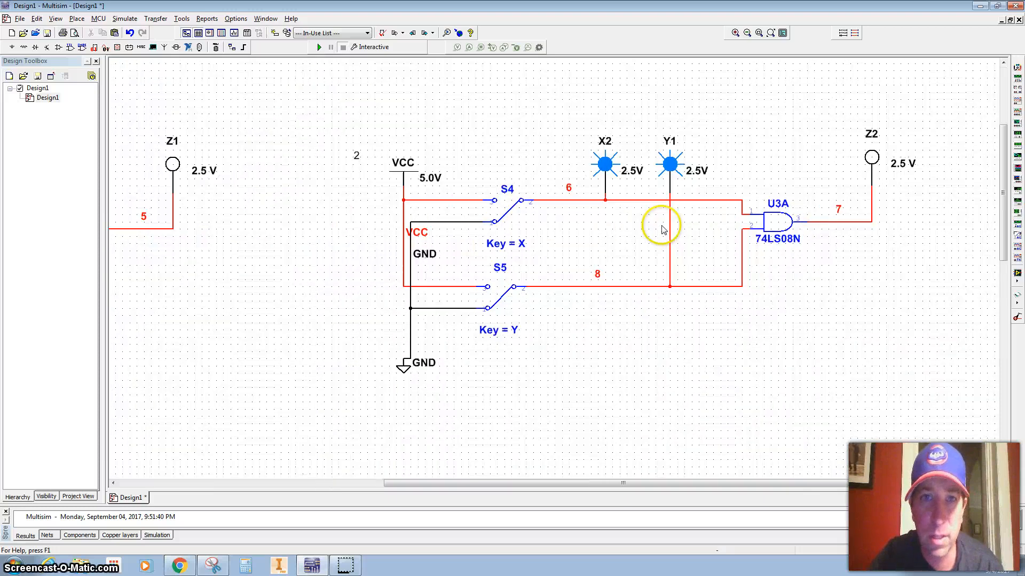
pyautogui.click(360, 158)
pyautogui.doubleClick(357, 155)
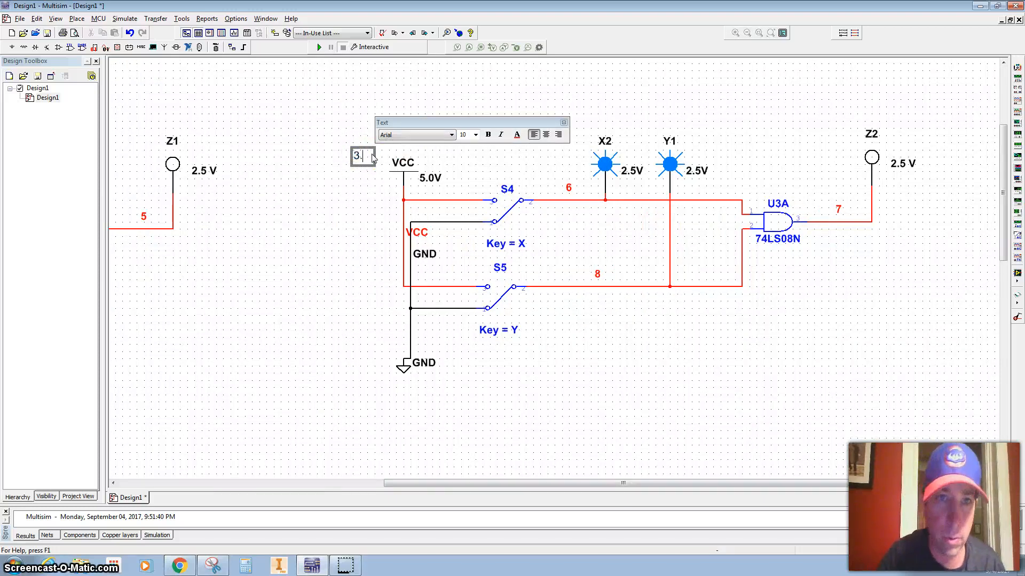
pyautogui.click(363, 203)
pyautogui.click(478, 192)
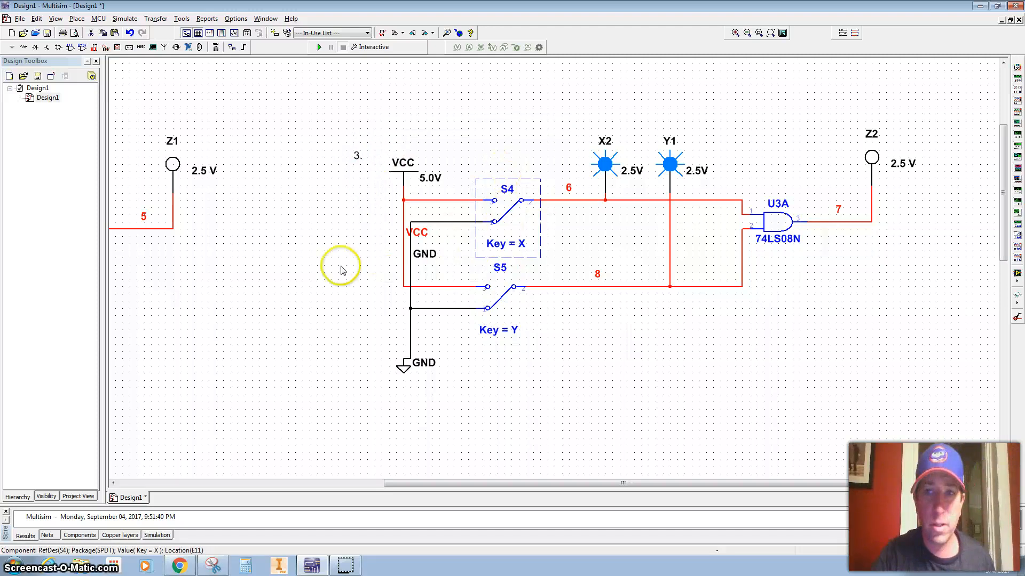
# Step: Replace the 74LS08N AND gate in circuit 3 with a 74LS00N NAND gate, using section A of a new chip
pyautogui.moveTo(334, 266); pyautogui.dragTo(448, 264)
pyautogui.moveTo(380, 237); pyautogui.dragTo(271, 222)
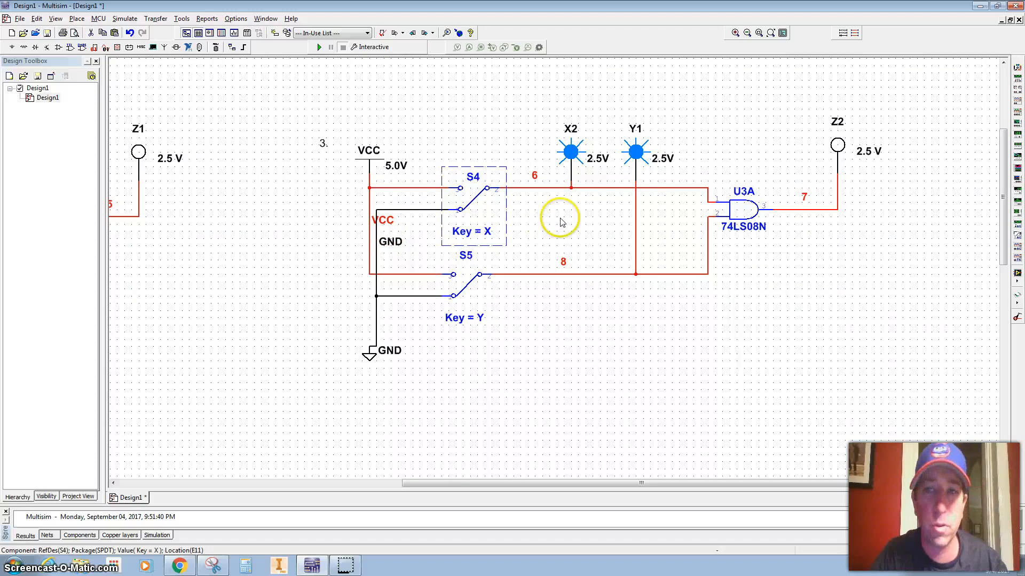
pyautogui.click(744, 214)
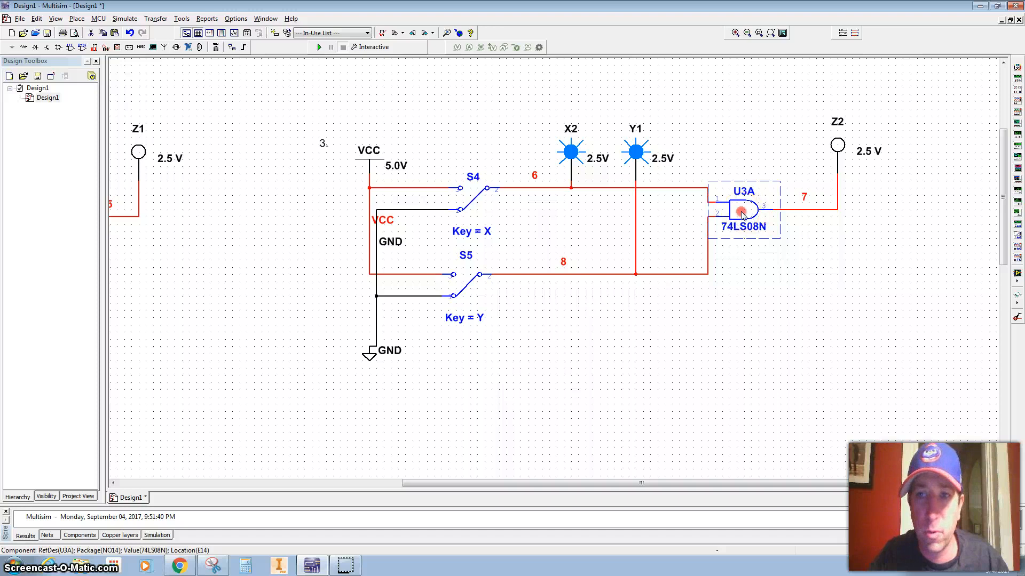
pyautogui.rightClick(742, 214)
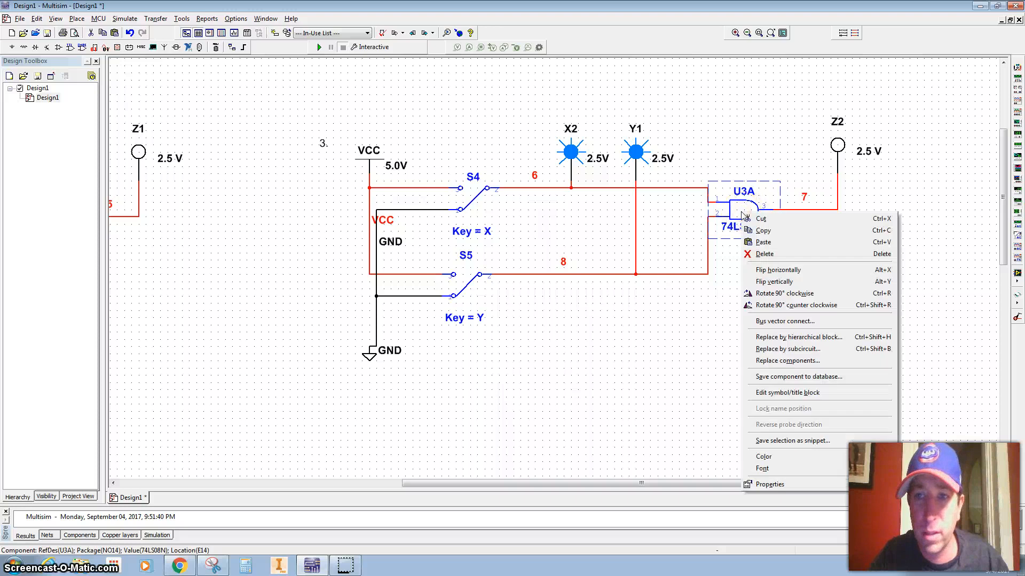
pyautogui.click(791, 363)
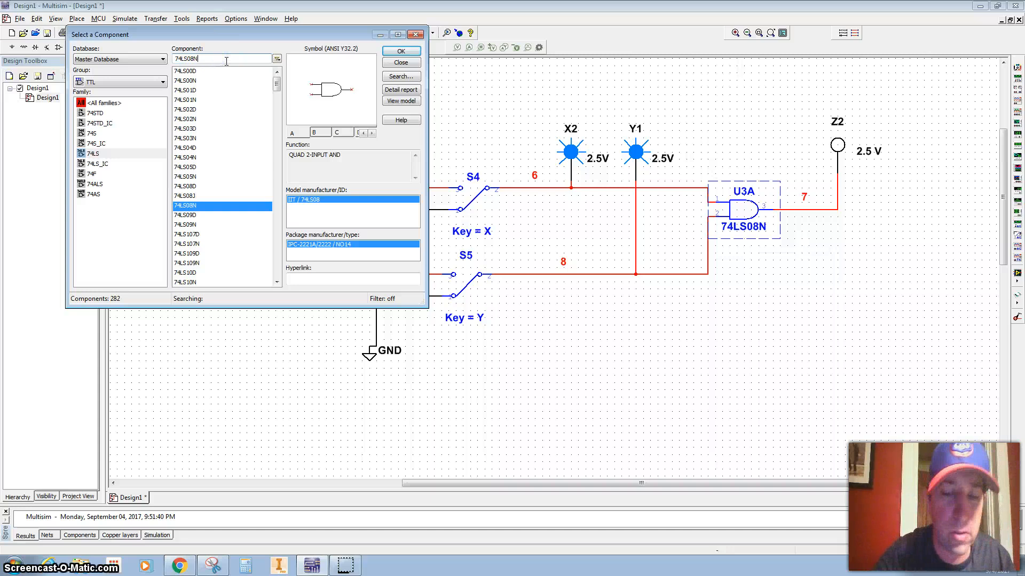
pyautogui.press('BackSpace')
pyautogui.press('BackSpace')
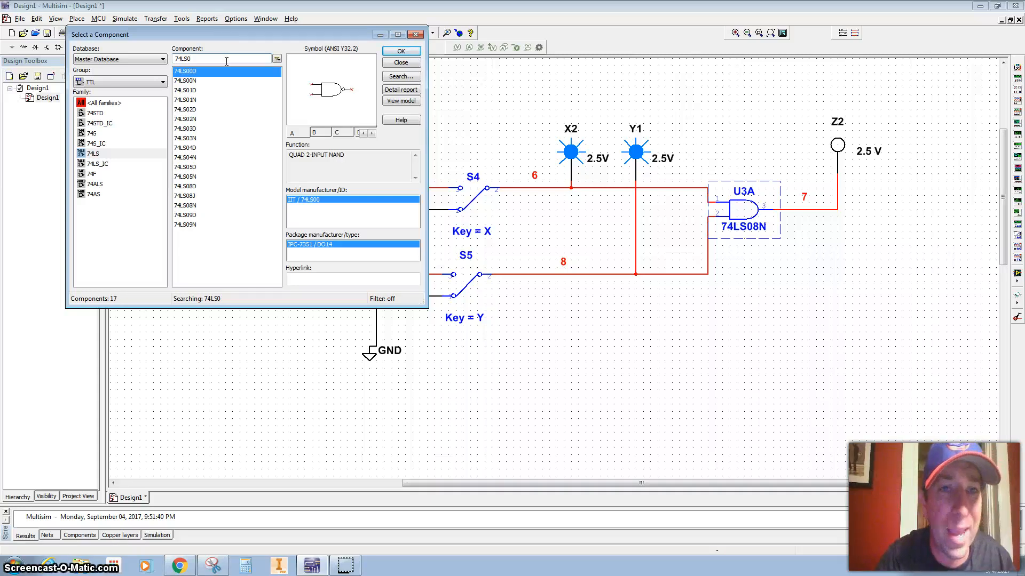
pyautogui.write('8')
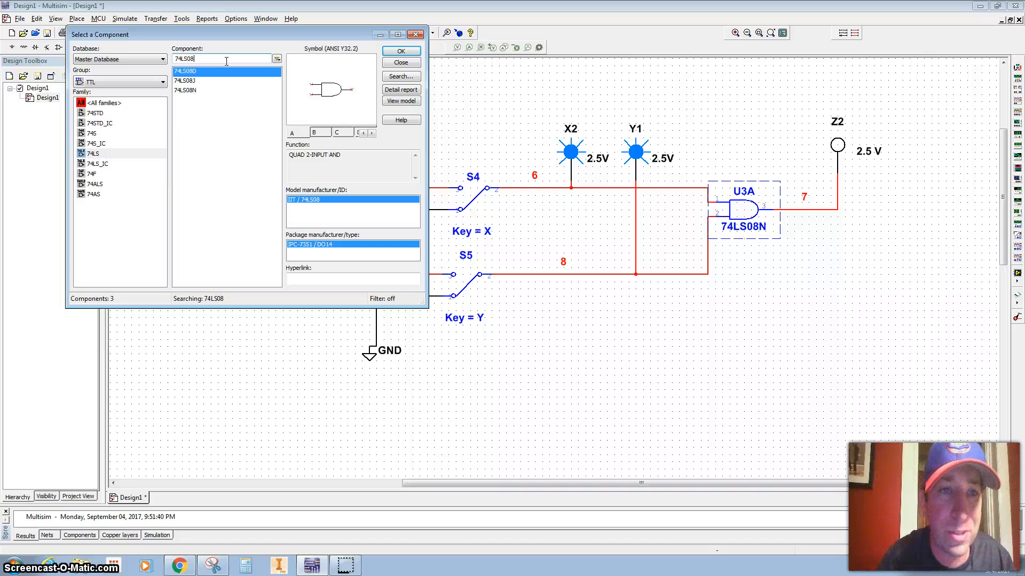
pyautogui.press('BackSpace')
pyautogui.write('0')
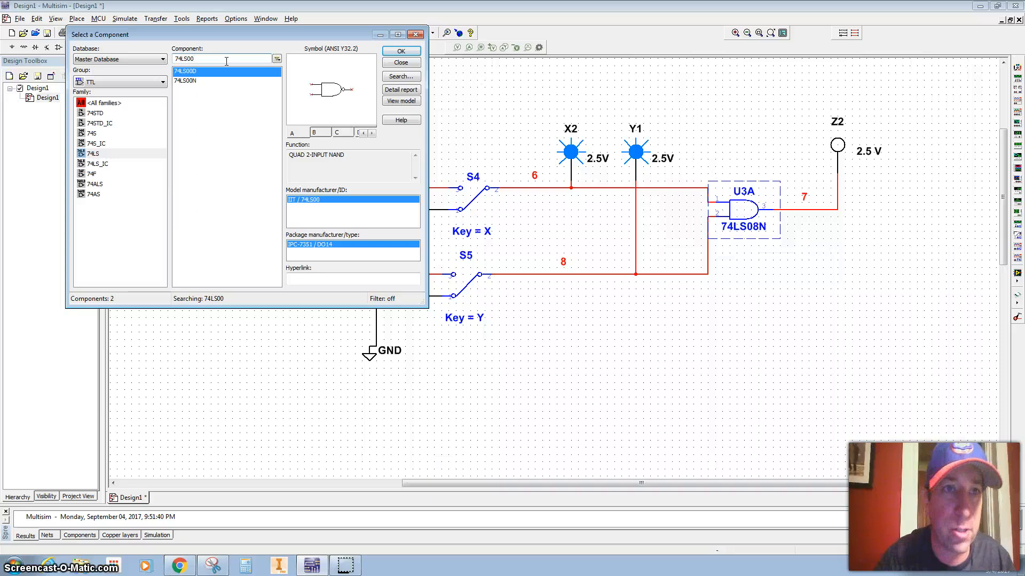
pyautogui.click(197, 81)
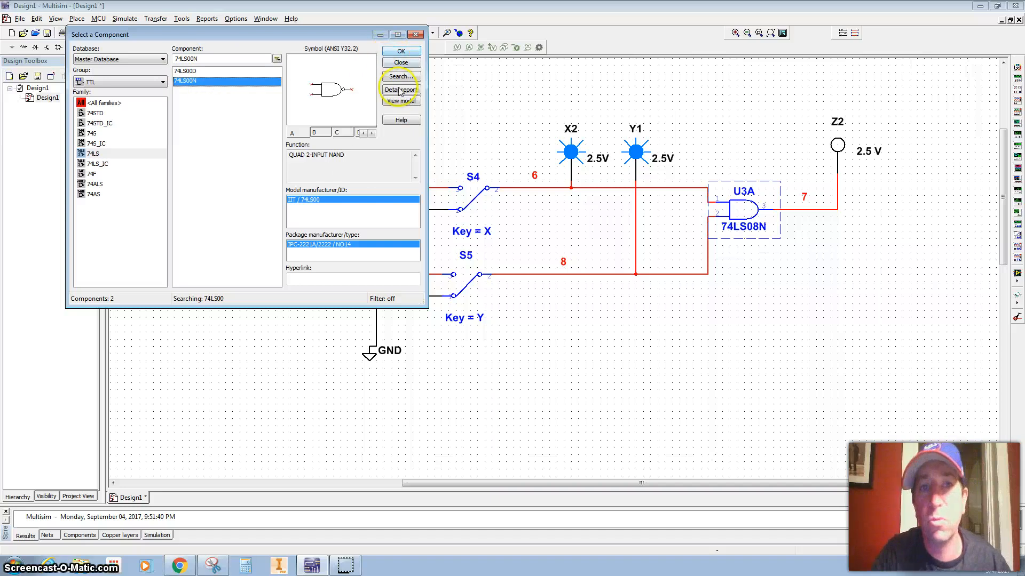
pyautogui.click(398, 51)
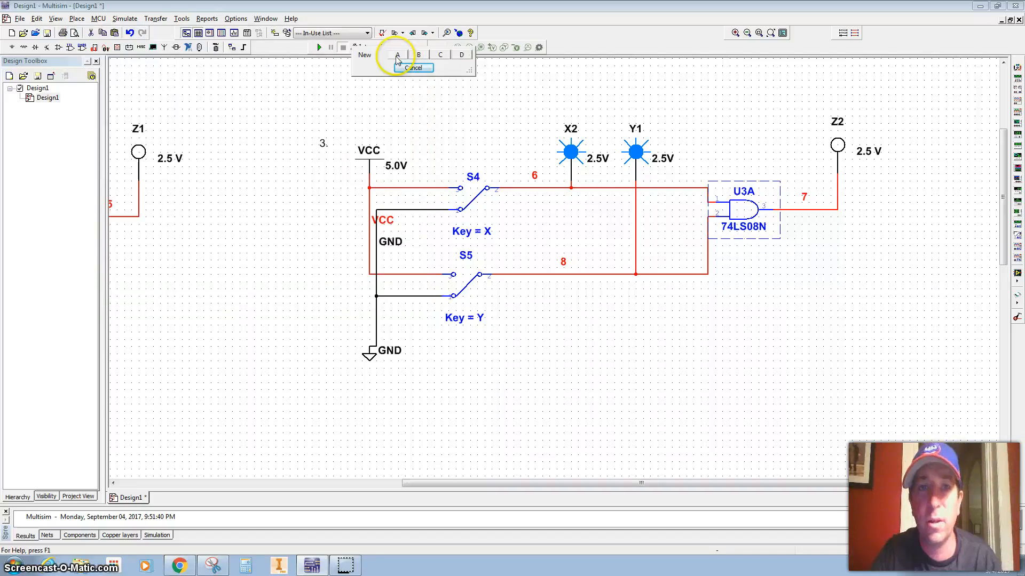
pyautogui.click(397, 56)
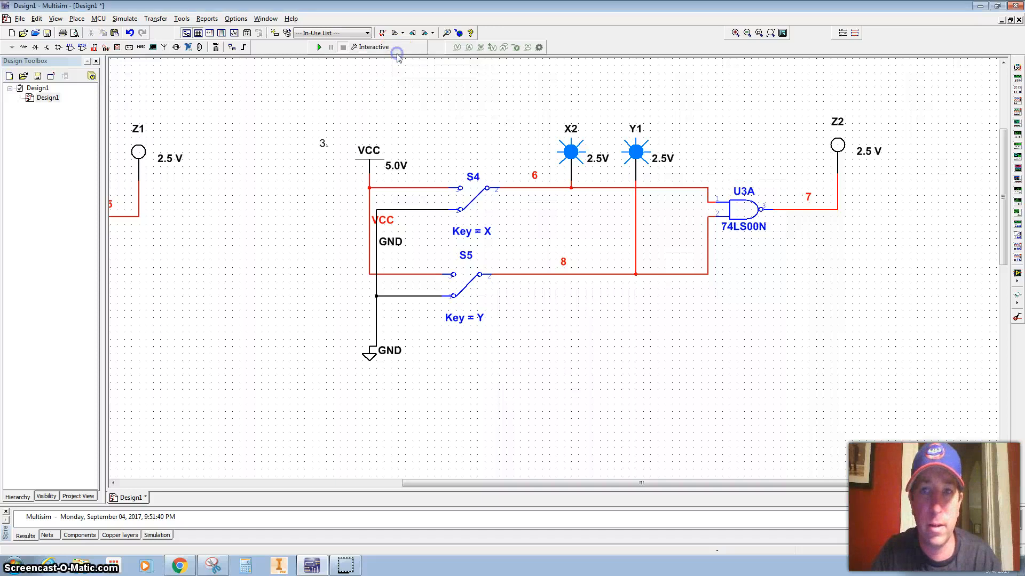
pyautogui.click(737, 210)
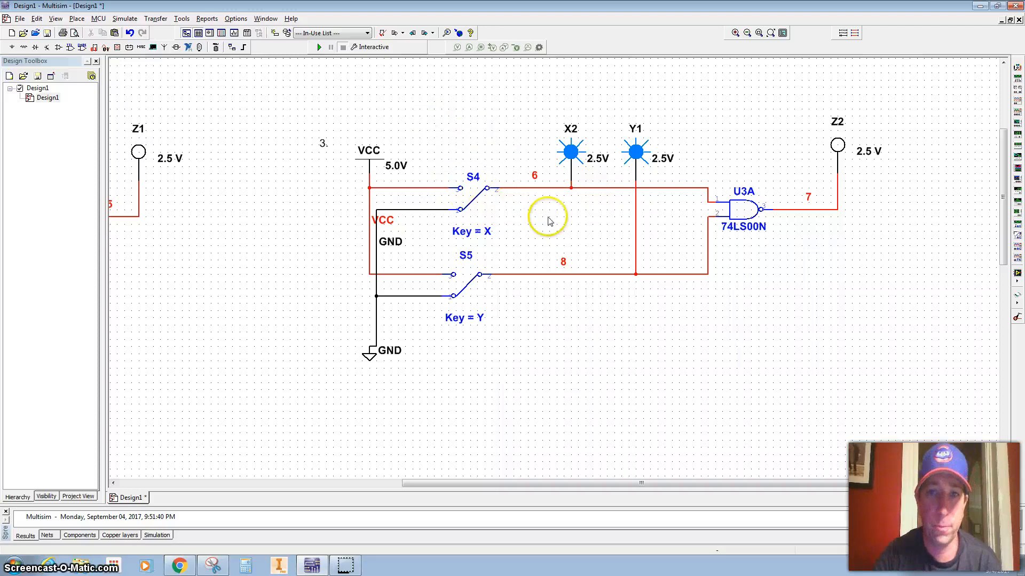
# Step: Copy the whole NAND circuit and paste the copy into the empty area below circuit 2
pyautogui.scroll(-2, 552, 226)
pyautogui.scroll(-2, 458, 235)
pyautogui.scroll(1, 492, 213)
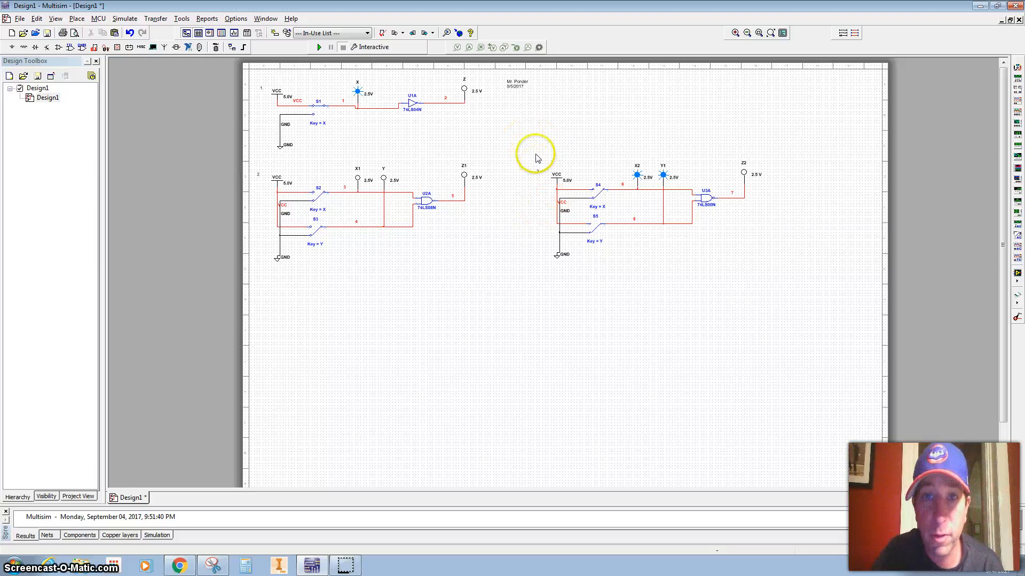
pyautogui.click(510, 141)
pyautogui.moveTo(510, 142); pyautogui.dragTo(798, 277)
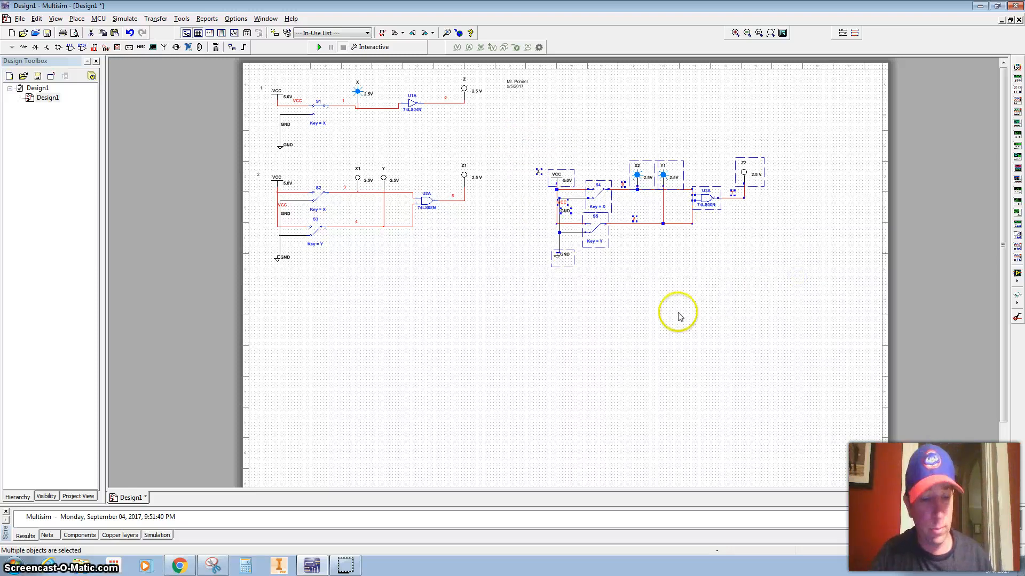
pyautogui.hotkey('ctrl', 'v')
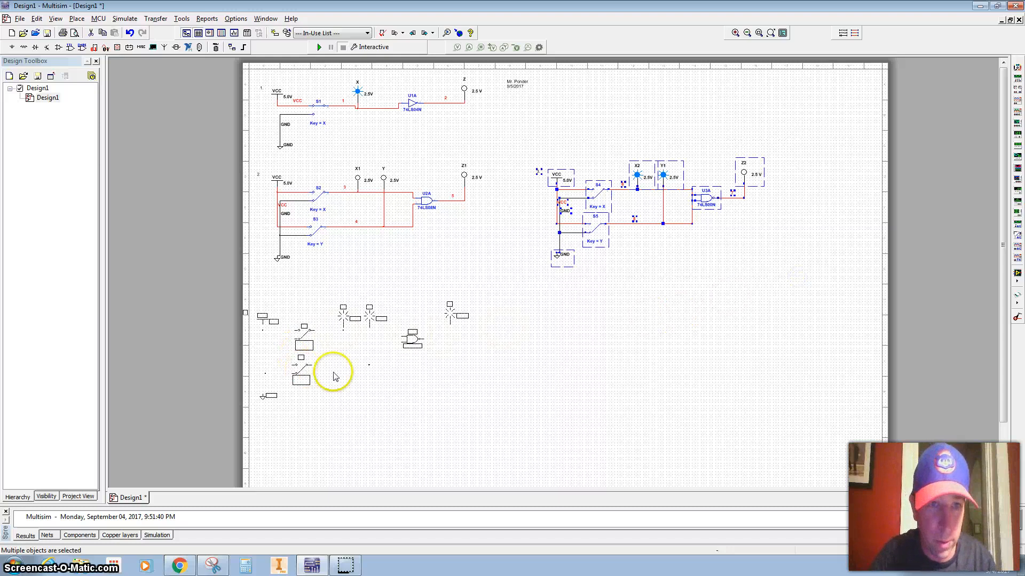
pyautogui.click(400, 363)
# Step: Change the number label of the pasted circuit below circuit 2 to "4."
pyautogui.scroll(3, 359, 360)
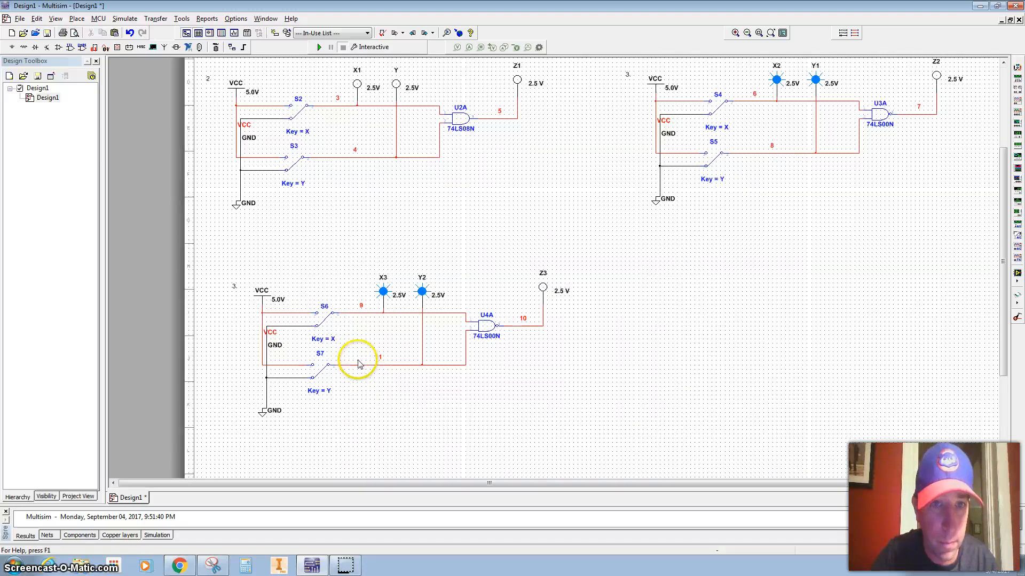
pyautogui.click(152, 237)
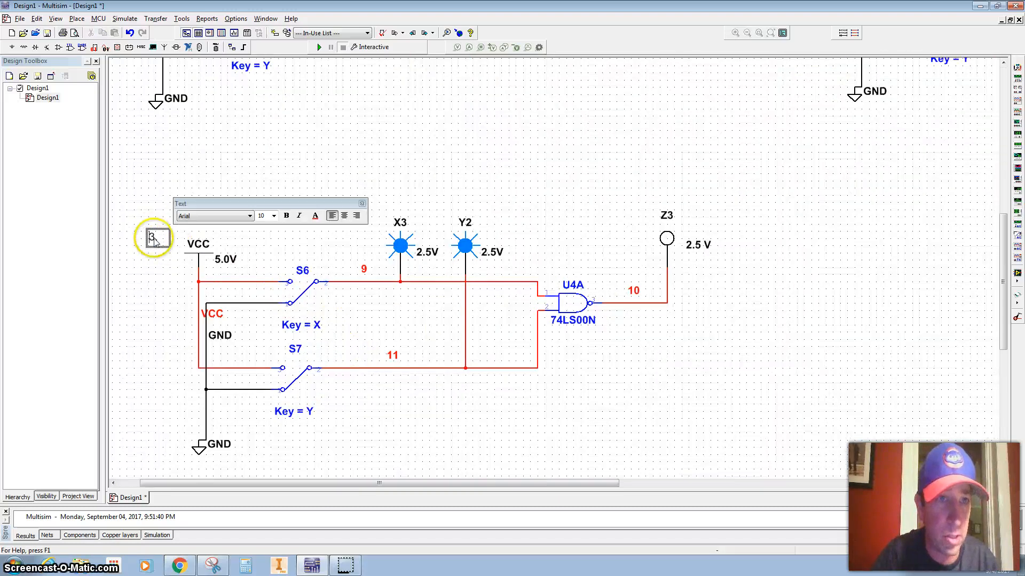
pyautogui.doubleClick(151, 240)
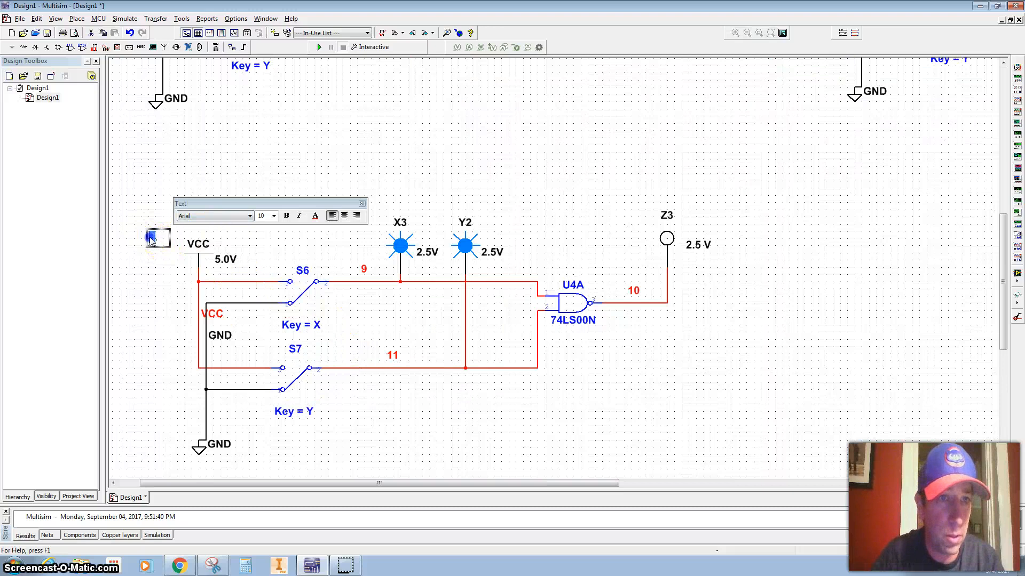
pyautogui.write('4.')
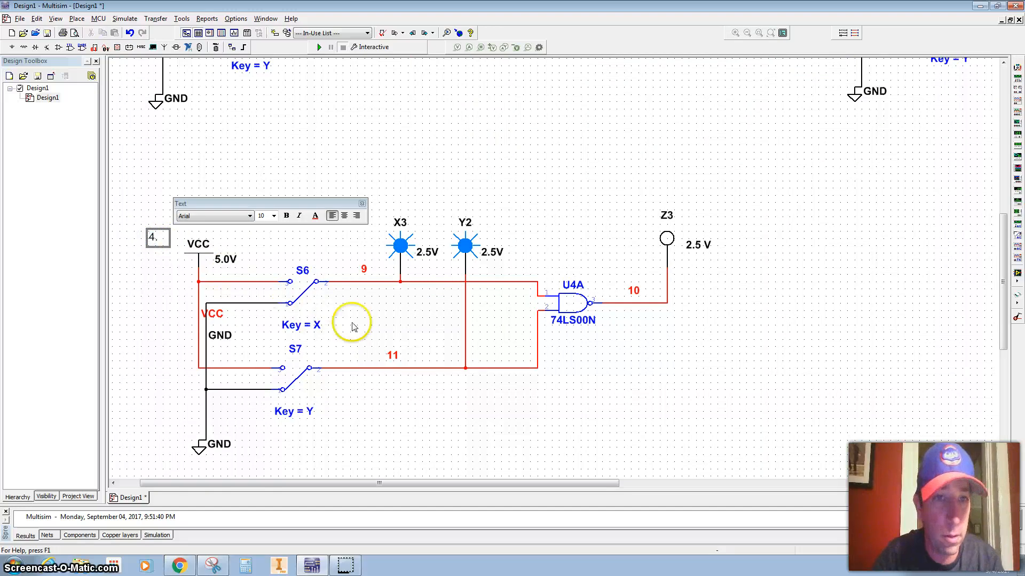
pyautogui.click(354, 321)
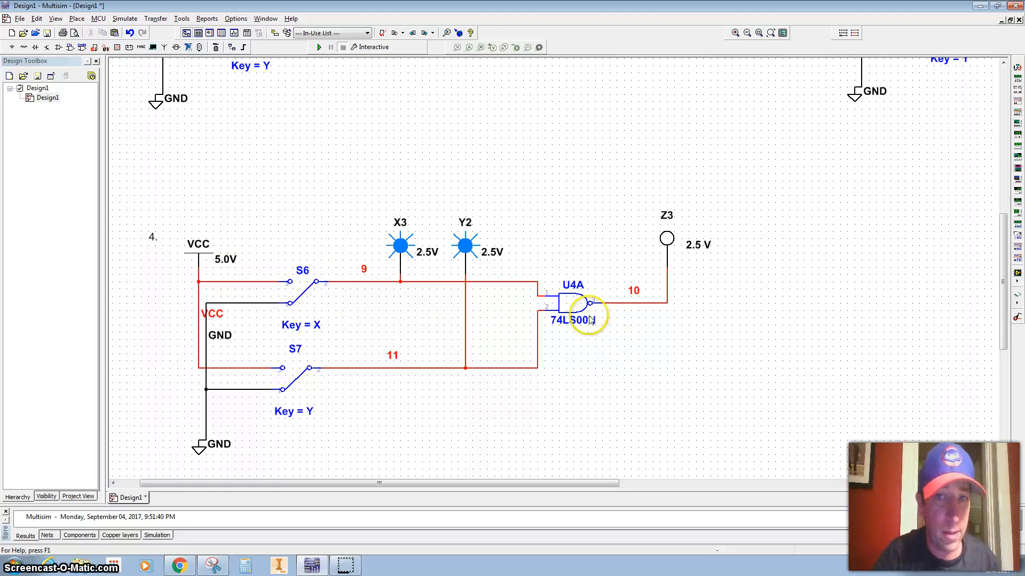
# Step: Replace the NAND gate in circuit 4 with a 74LS32D OR gate, using section A of a new chip
pyautogui.scroll(1, 395, 297)
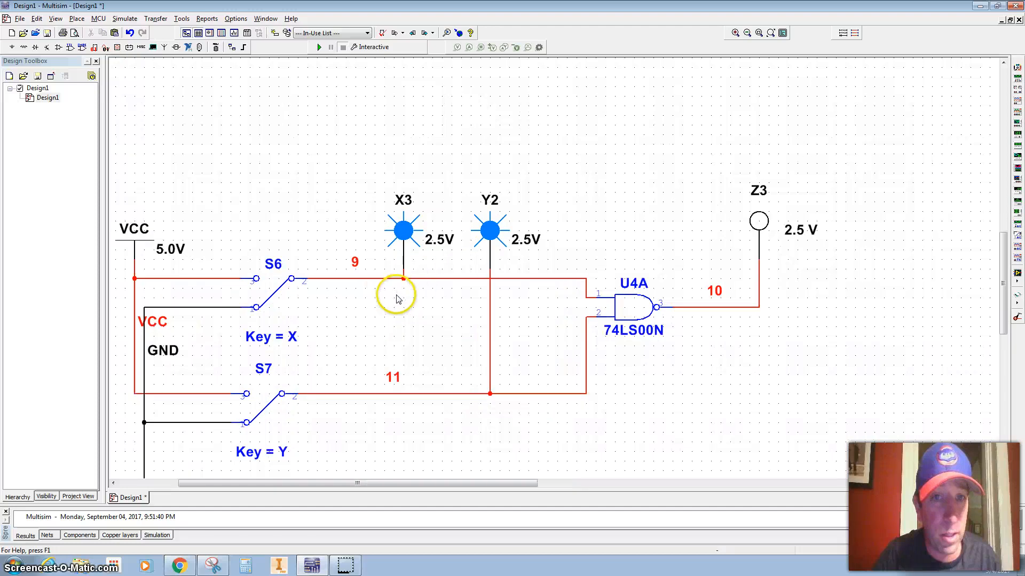
pyautogui.moveTo(320, 352); pyautogui.dragTo(376, 281)
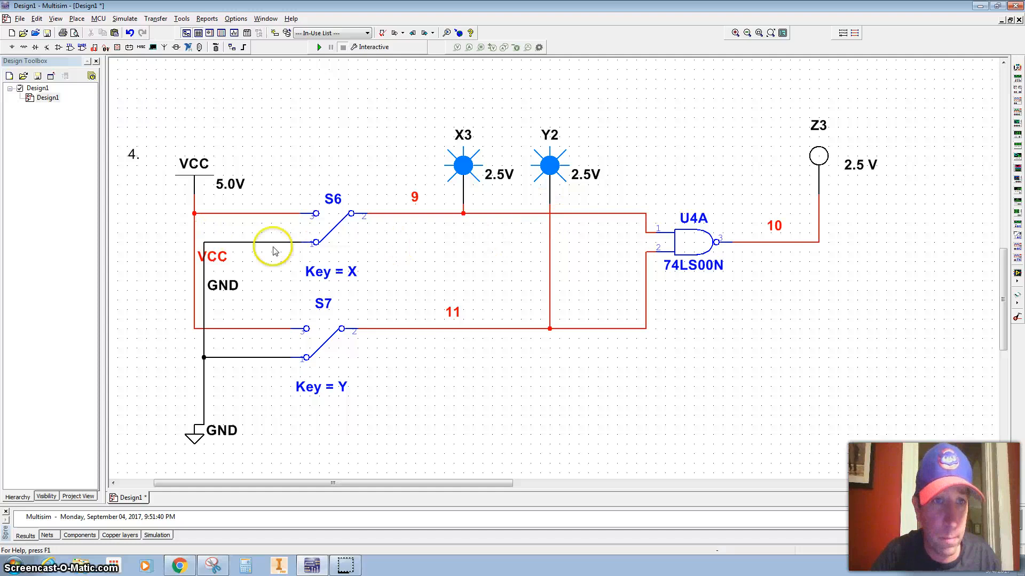
pyautogui.moveTo(468, 279); pyautogui.dragTo(338, 302)
pyautogui.scroll(-1, 338, 302)
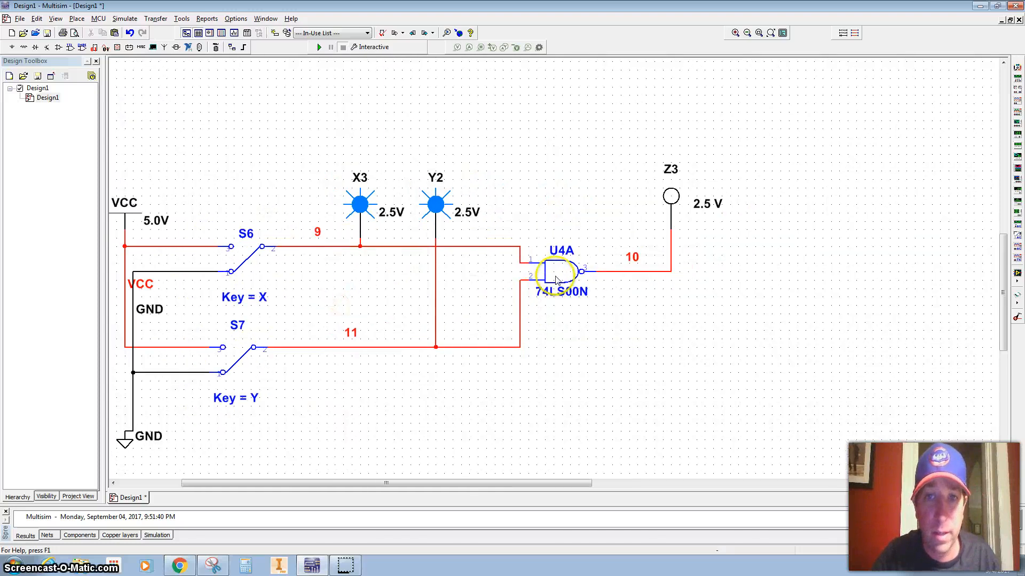
pyautogui.click(567, 273)
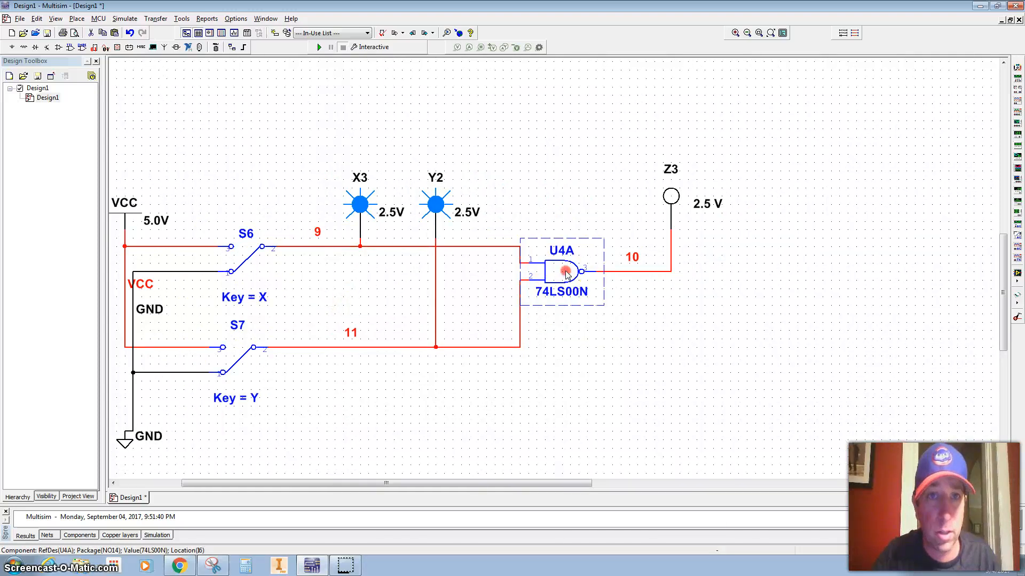
pyautogui.rightClick(566, 274)
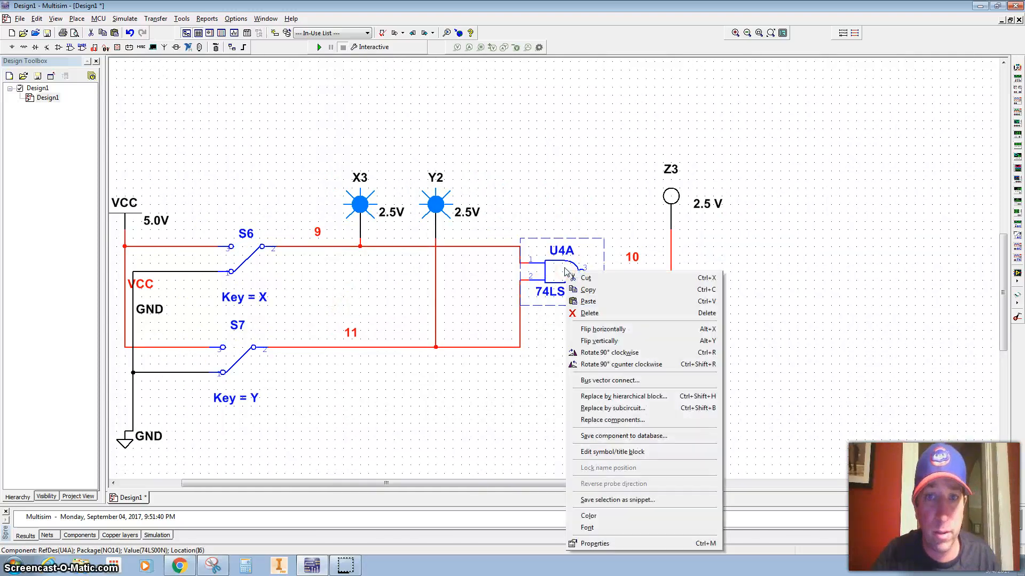
pyautogui.click(611, 420)
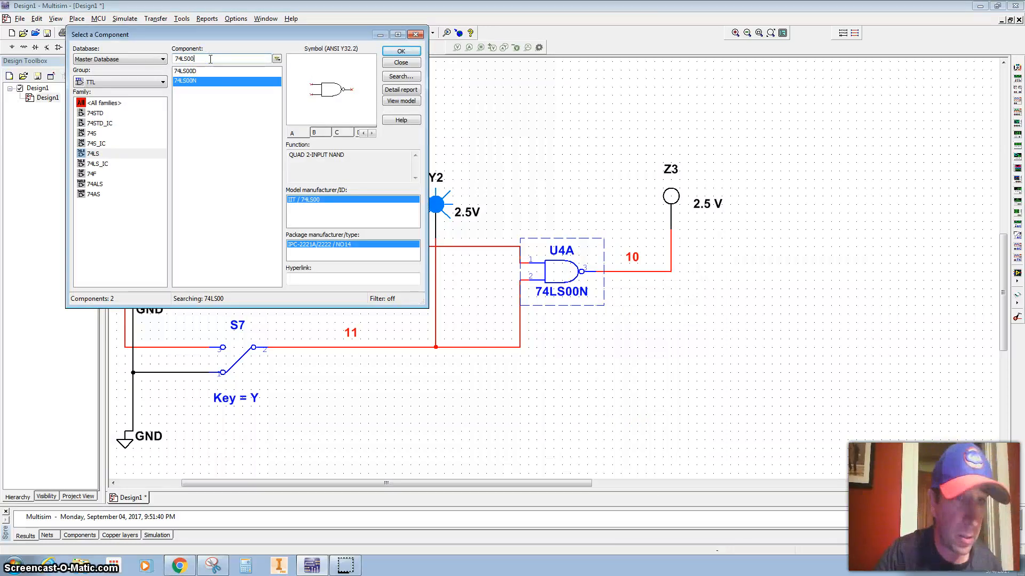
pyautogui.moveTo(207, 37); pyautogui.dragTo(444, 91)
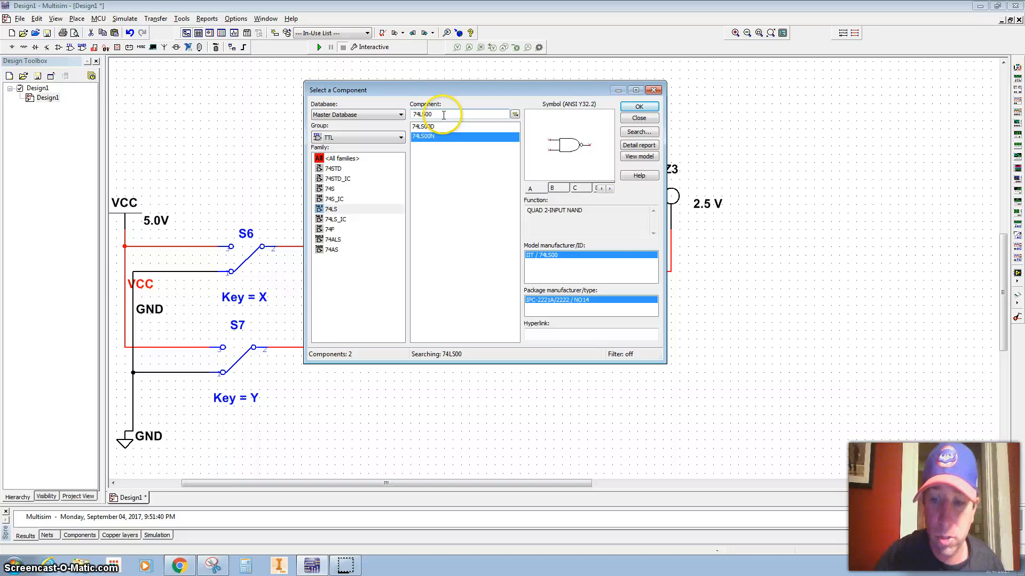
pyautogui.press('BackSpace')
pyautogui.press('BackSpace')
pyautogui.write('32')
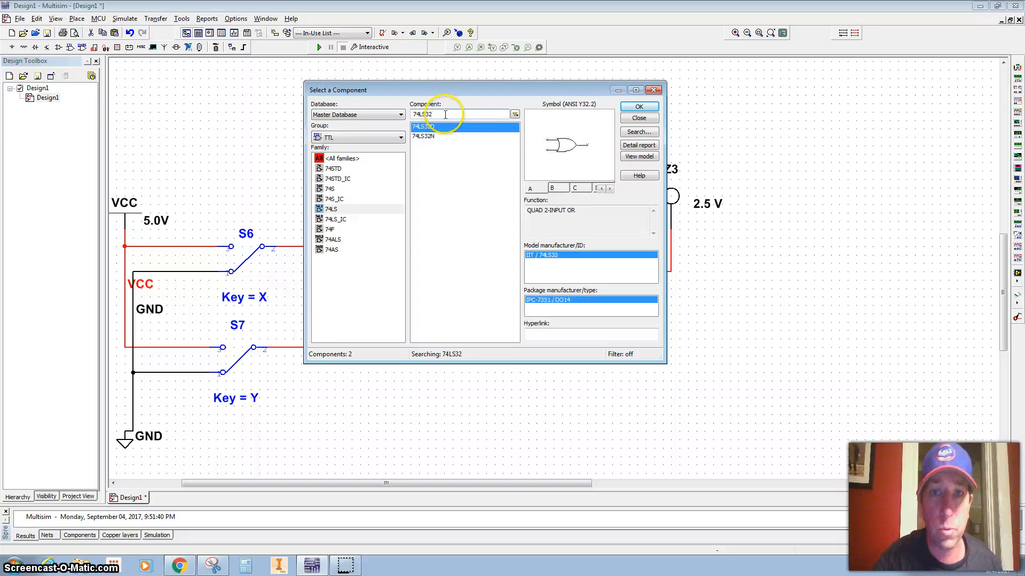
pyautogui.click(646, 108)
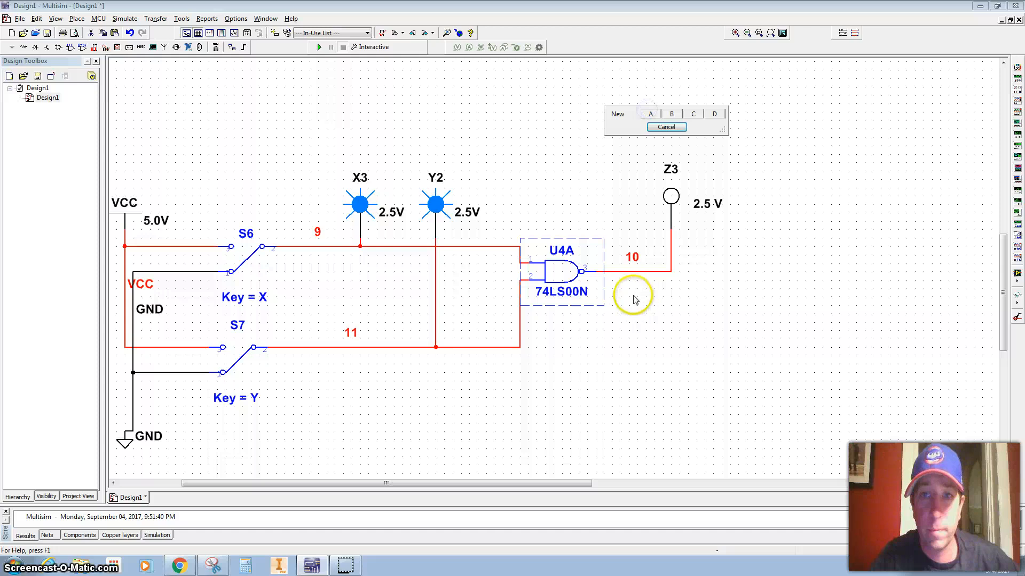
pyautogui.click(651, 116)
# Step: Paste another copy of the NAND circuit below circuit 3, beside the OR circuit, and change its number label to "5."
pyautogui.scroll(-3, 599, 297)
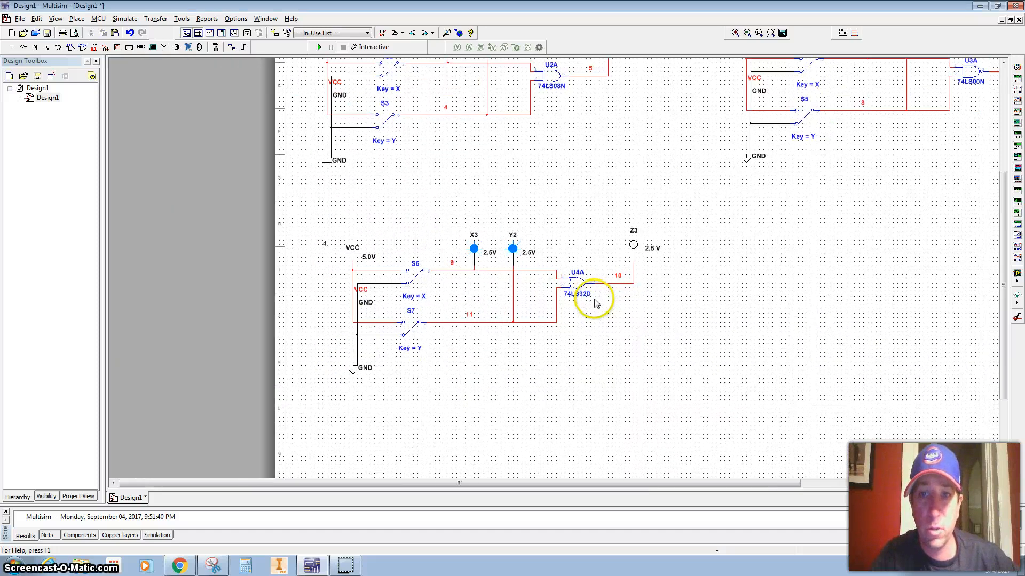
pyautogui.moveTo(592, 302); pyautogui.dragTo(364, 273)
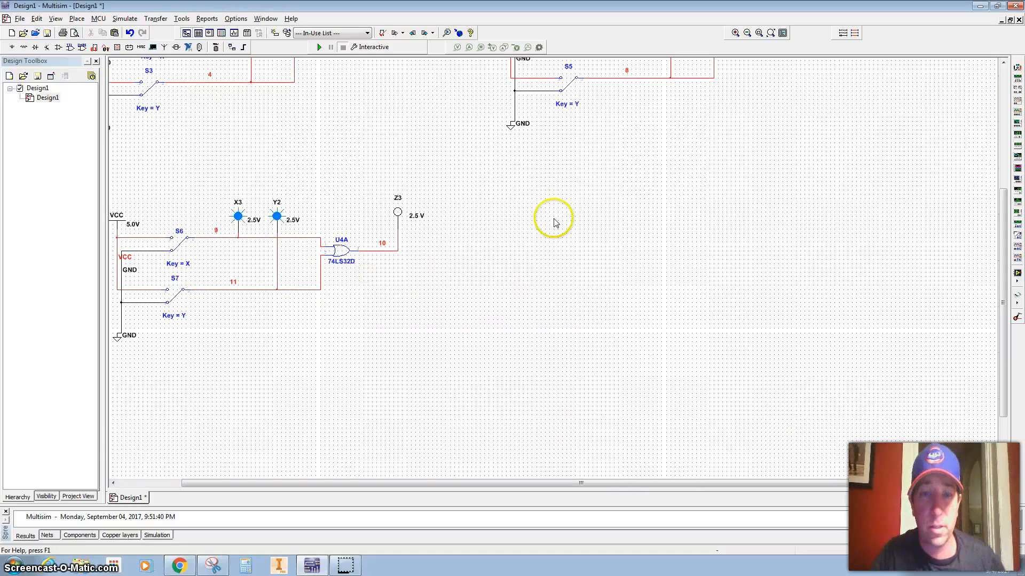
pyautogui.hotkey('ctrl', 'v')
pyautogui.click(670, 263)
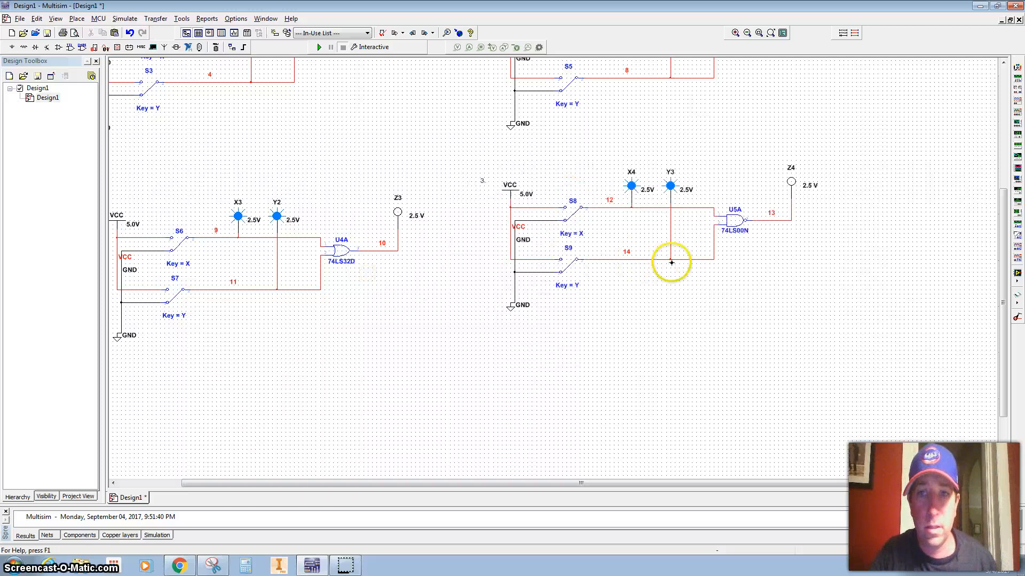
pyautogui.doubleClick(483, 181)
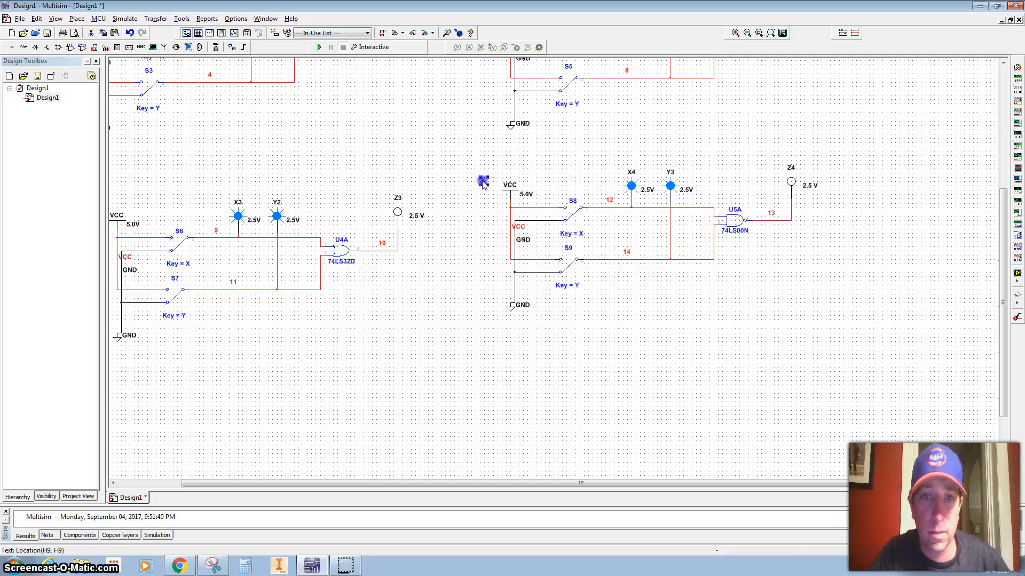
pyautogui.click(487, 182)
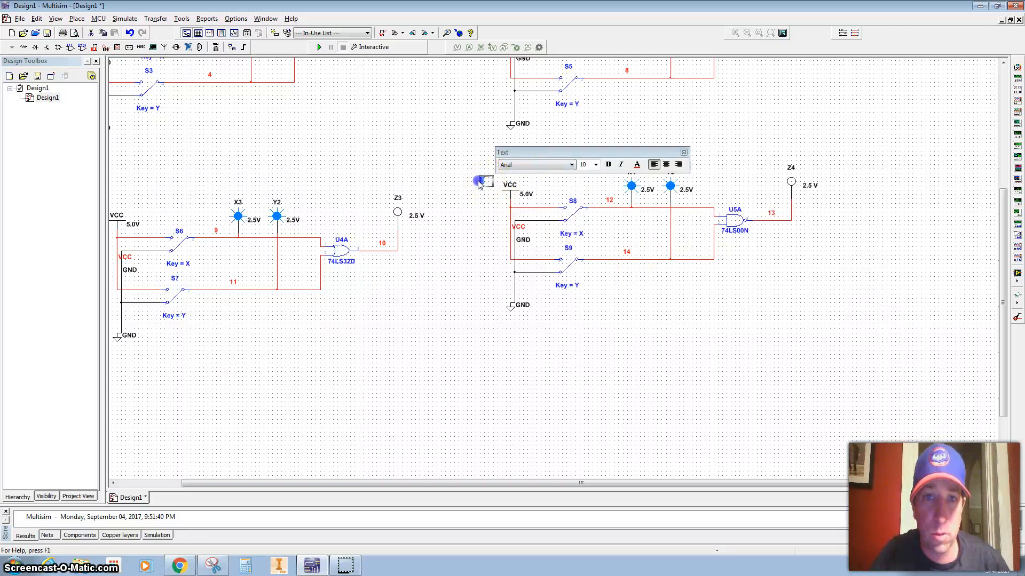
pyautogui.click(626, 237)
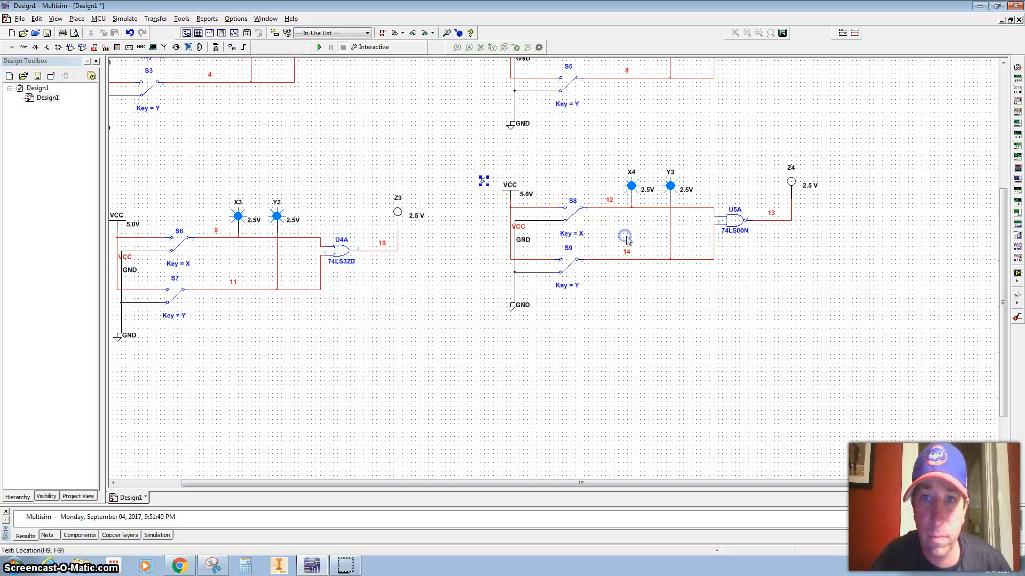
# Step: Replace the NAND gate in circuit 5 with a 74LS02D NOR gate, using section A of a new chip
pyautogui.click(735, 221)
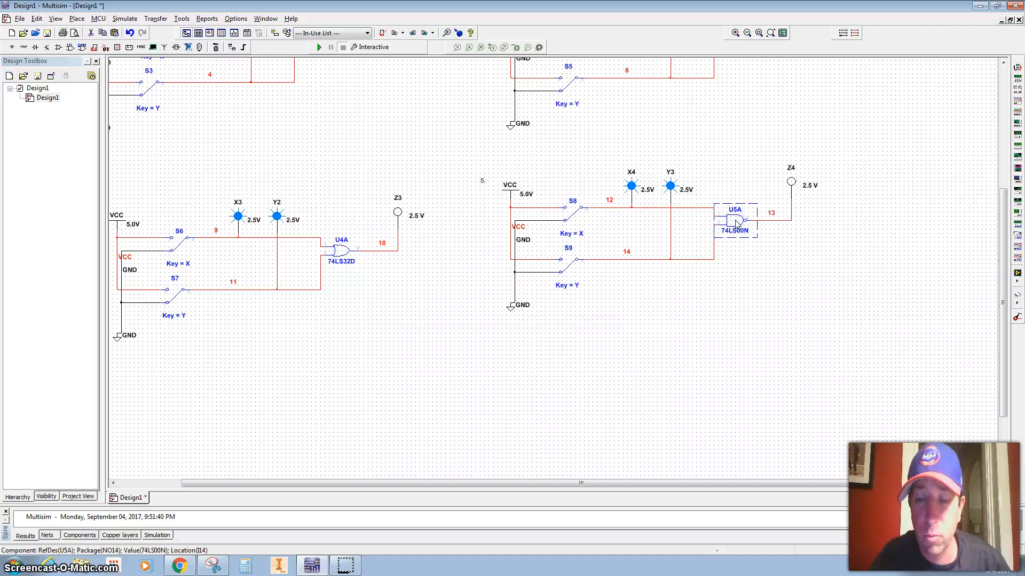
pyautogui.rightClick(735, 223)
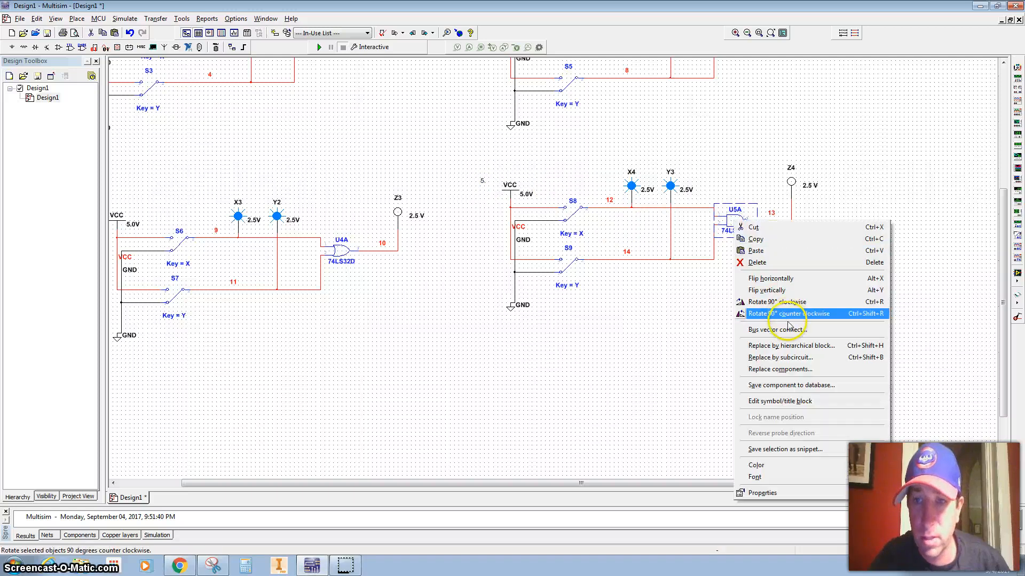
pyautogui.click(796, 369)
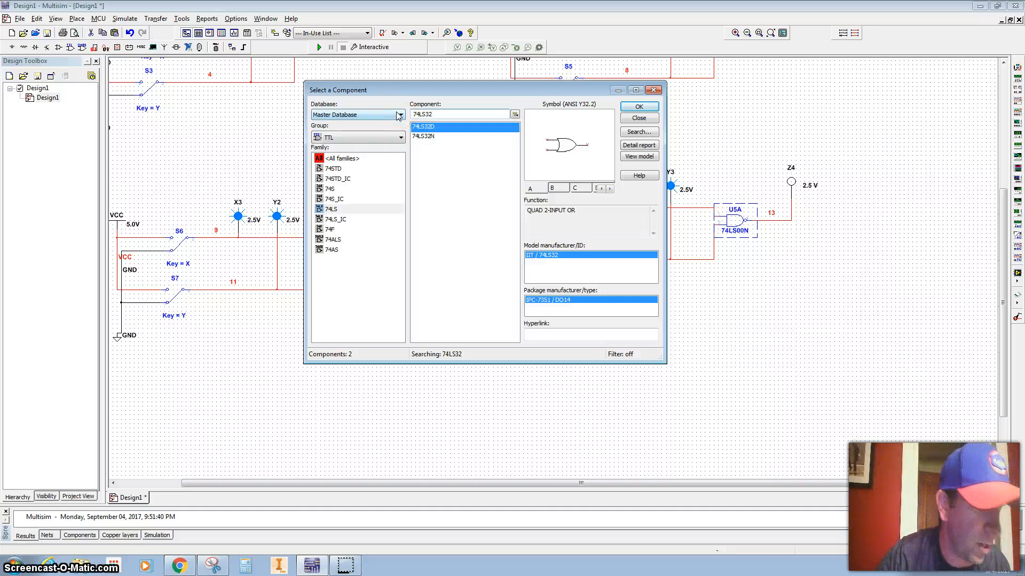
pyautogui.press('BackSpace')
pyautogui.press('BackSpace')
pyautogui.write('02')
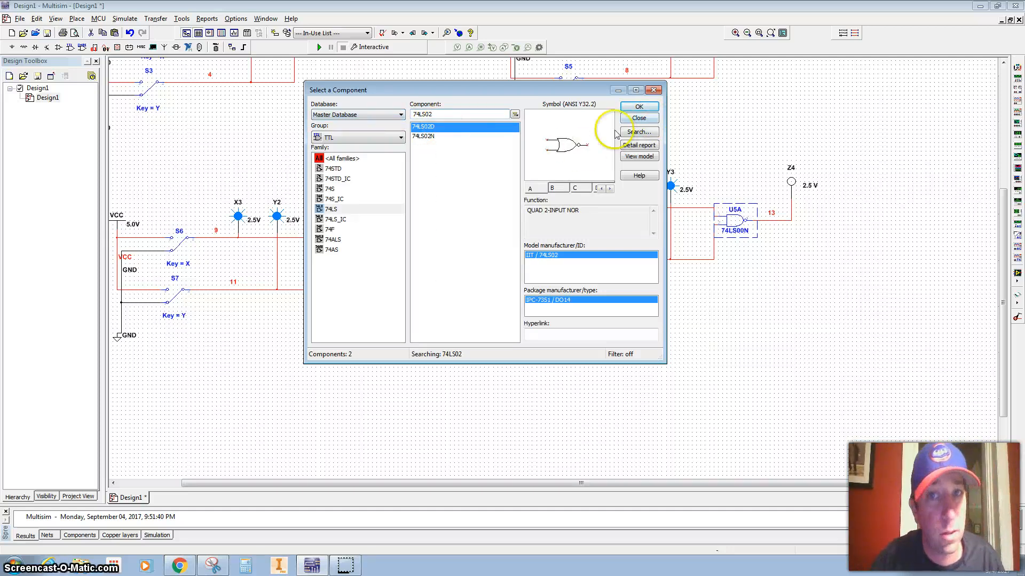
pyautogui.click(636, 107)
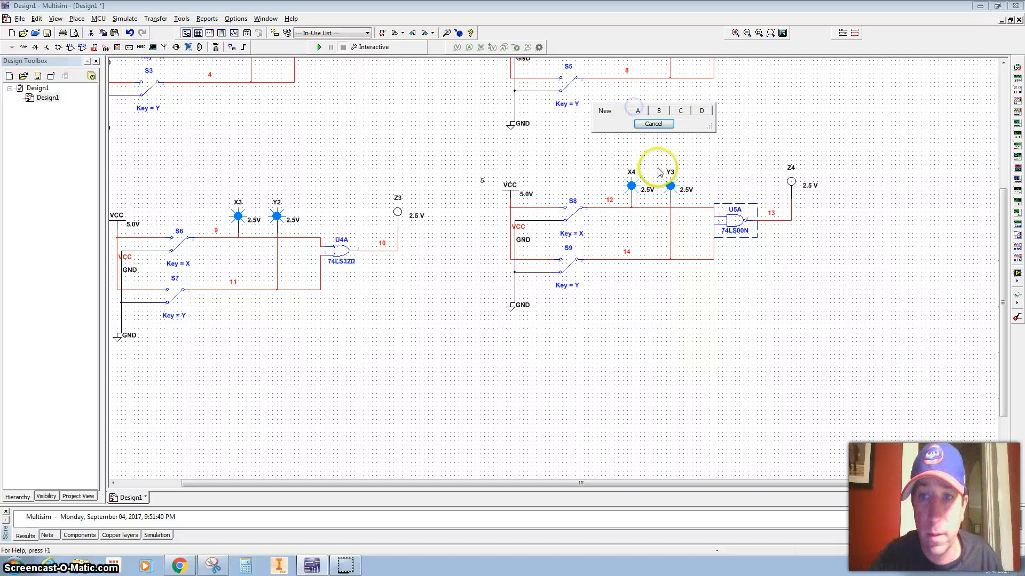
pyautogui.click(648, 110)
# Step: Paste another copy of the NAND circuit below circuit 4 and change its number label to "6."
pyautogui.moveTo(491, 263); pyautogui.dragTo(526, 228)
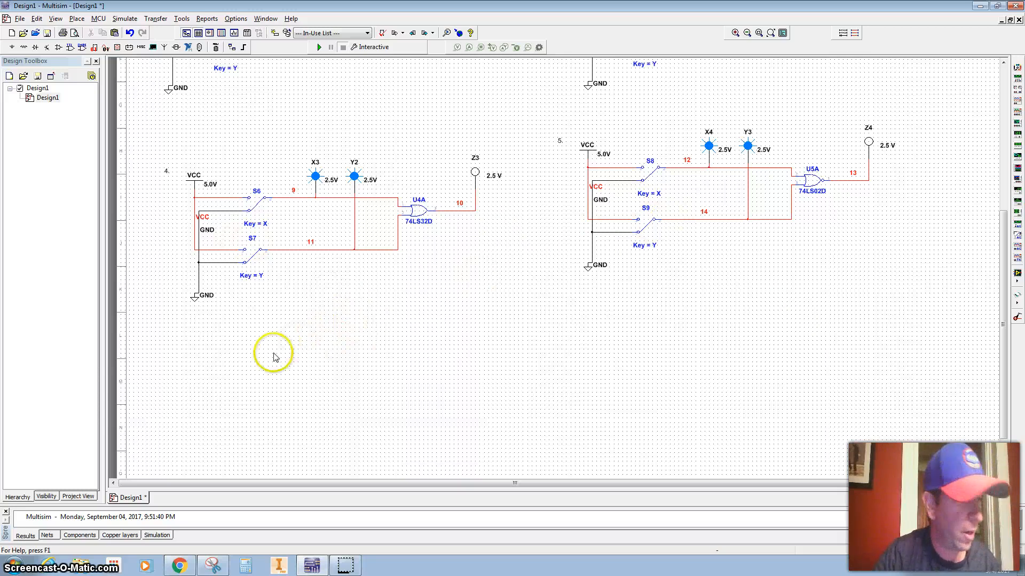
pyautogui.hotkey('ctrl', 'v')
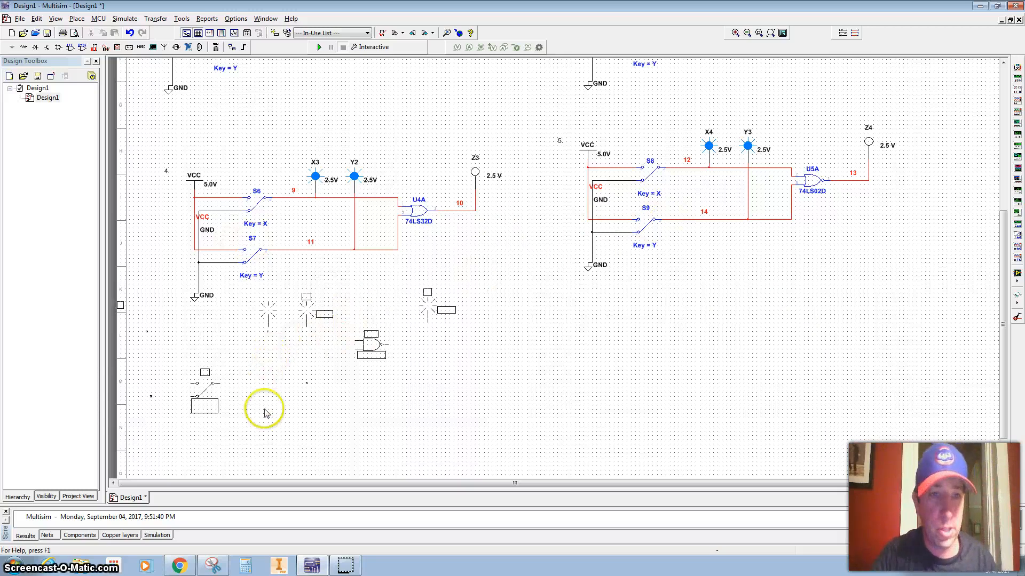
pyautogui.click(362, 415)
pyautogui.doubleClick(177, 340)
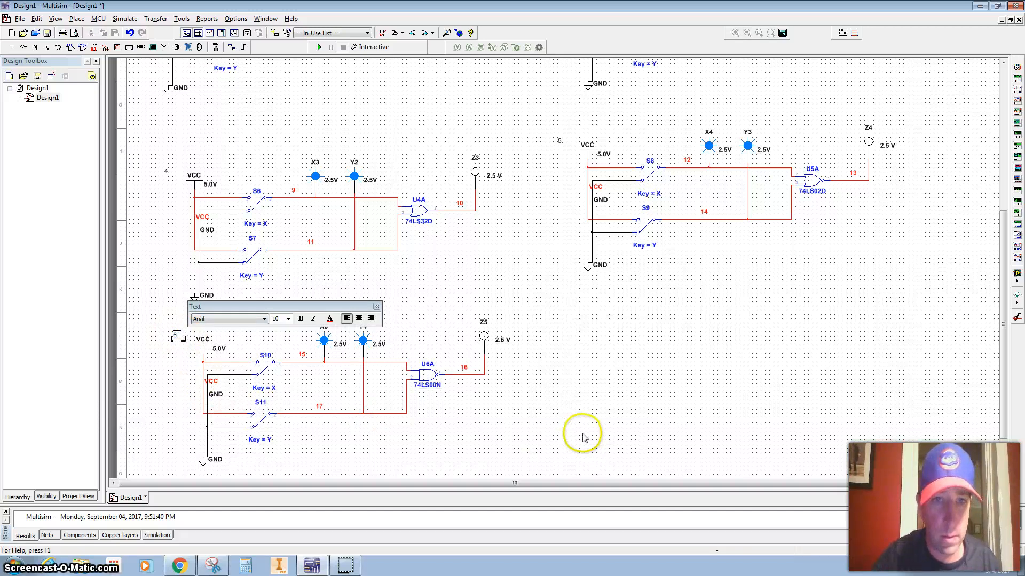
pyautogui.click(487, 426)
# Step: Replace the NAND gate in circuit 6 with a 74LS86D XOR gate, using section A of a new chip
pyautogui.scroll(4, 408, 396)
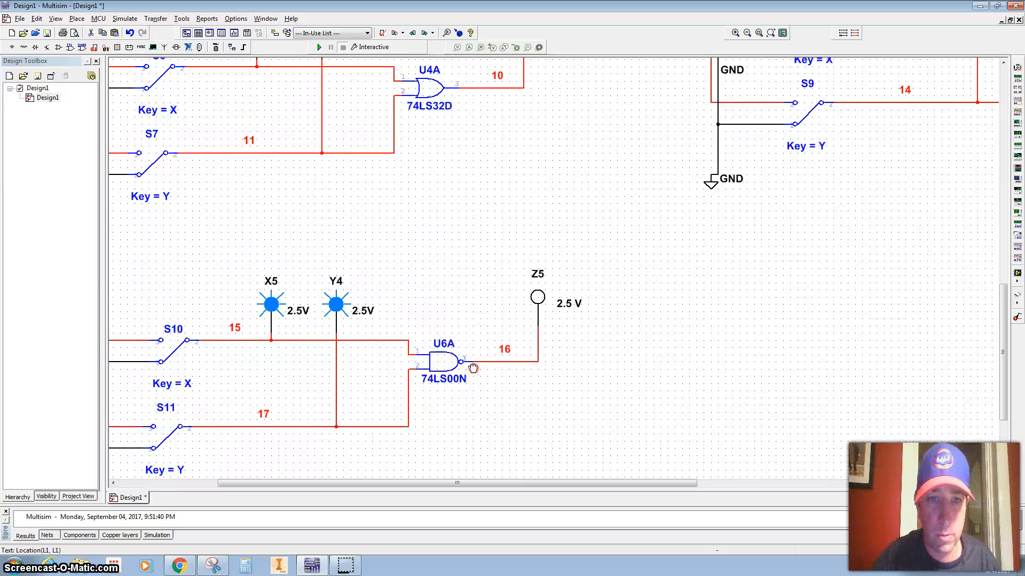
pyautogui.click(568, 265)
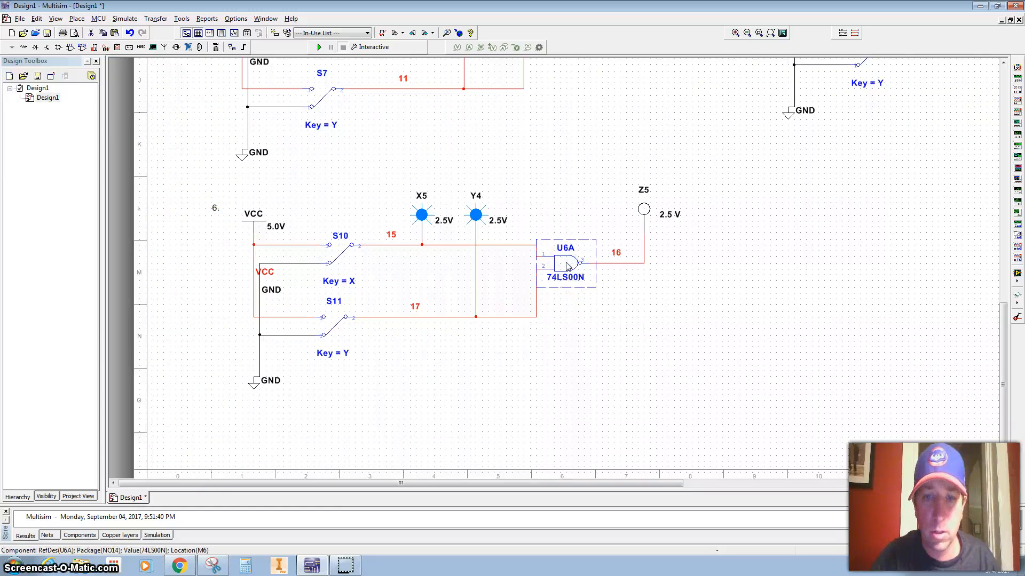
pyautogui.rightClick(569, 265)
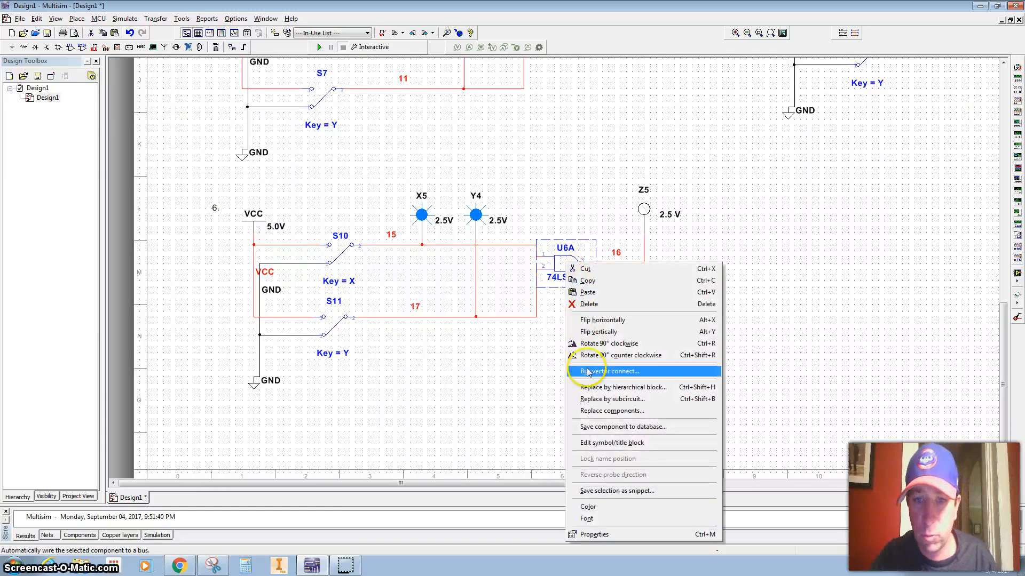
pyautogui.click(596, 411)
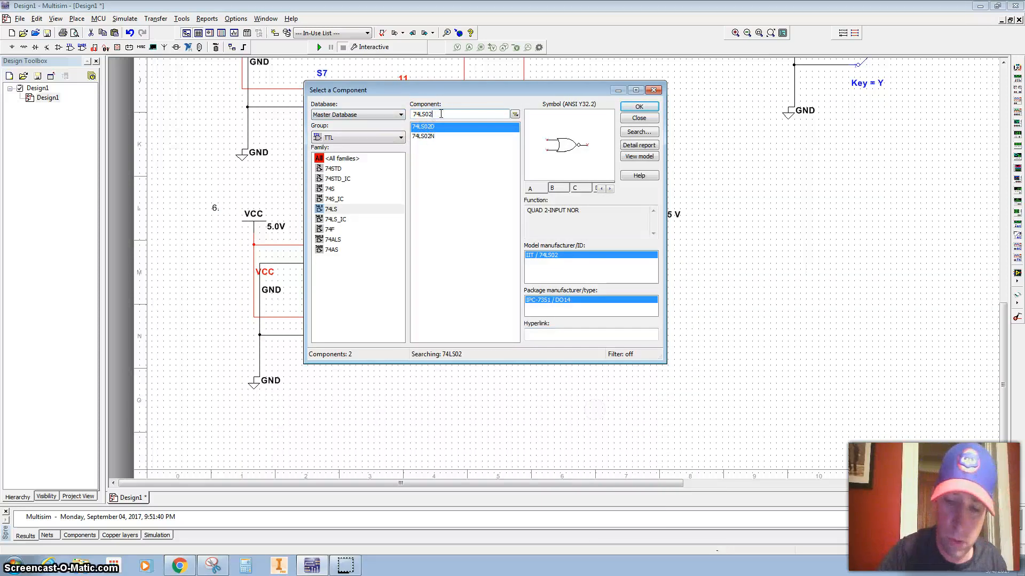
pyautogui.press('BackSpace')
pyautogui.press('BackSpace')
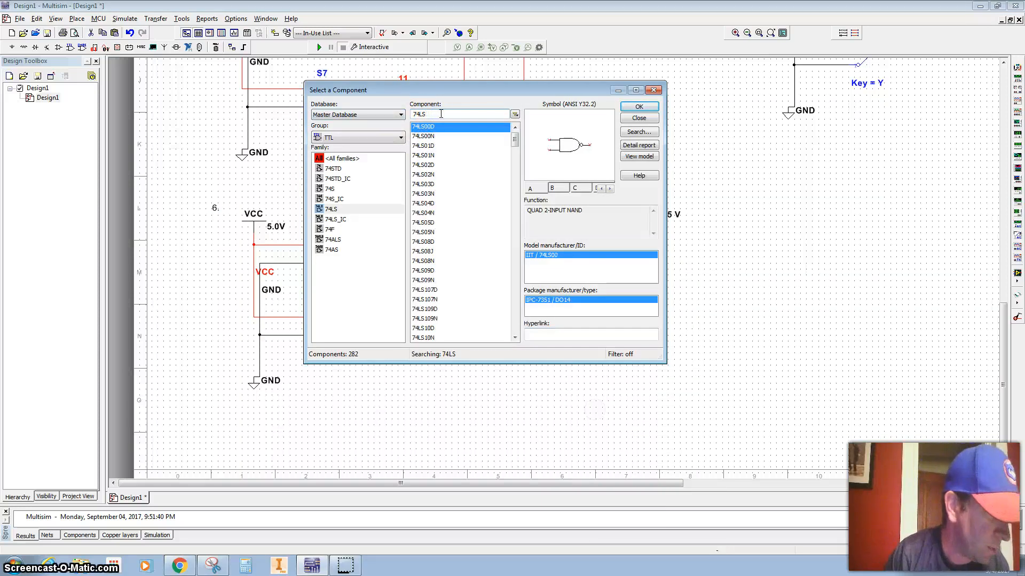
pyautogui.write('86')
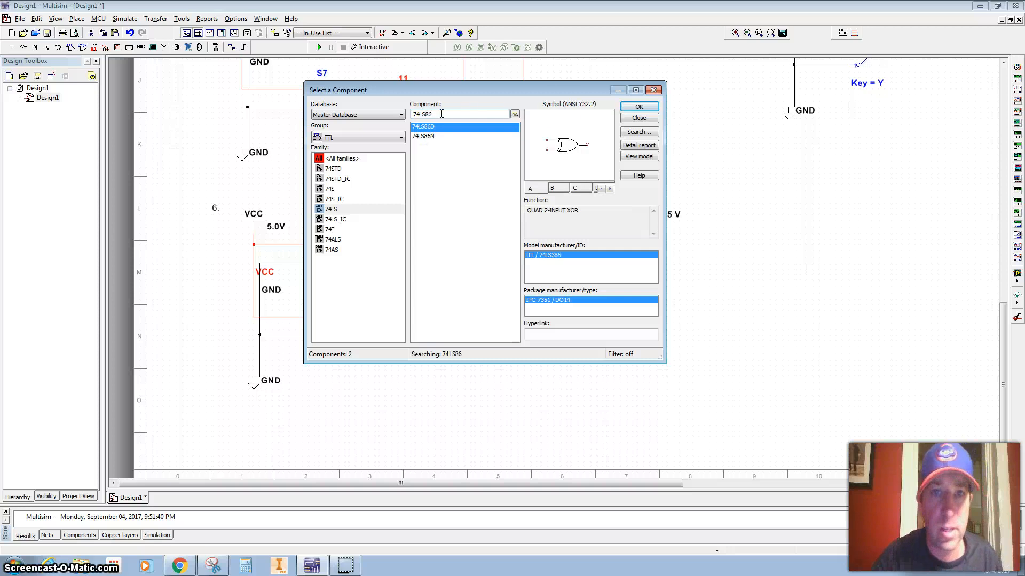
pyautogui.click(638, 112)
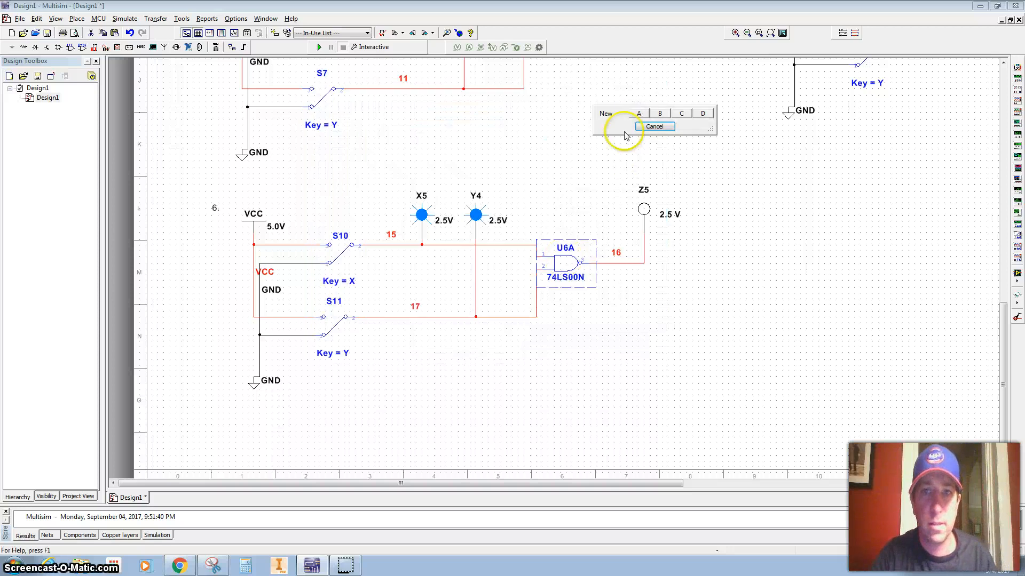
pyautogui.click(641, 112)
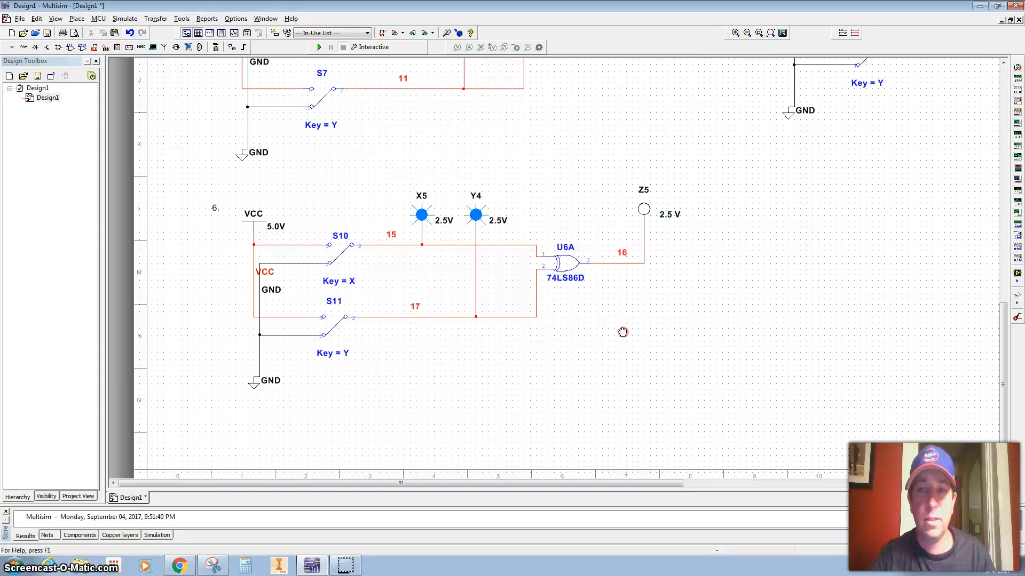
# Step: Start saving all open designs and choose the Google Drive folder as the save location
pyautogui.scroll(-3, 619, 331)
pyautogui.scroll(1, 595, 299)
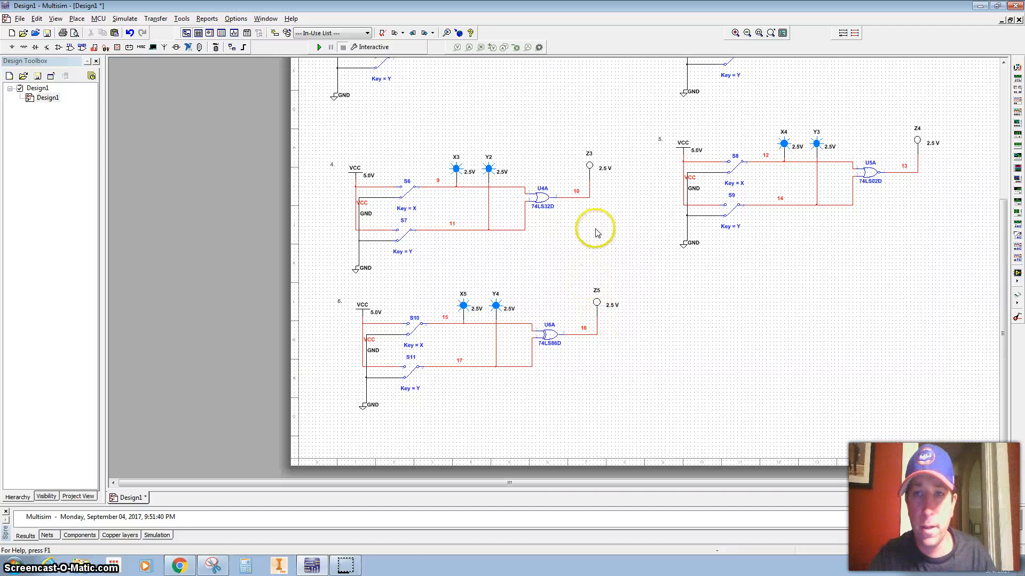
pyautogui.scroll(-3, 592, 230)
pyautogui.moveTo(513, 244); pyautogui.dragTo(515, 320)
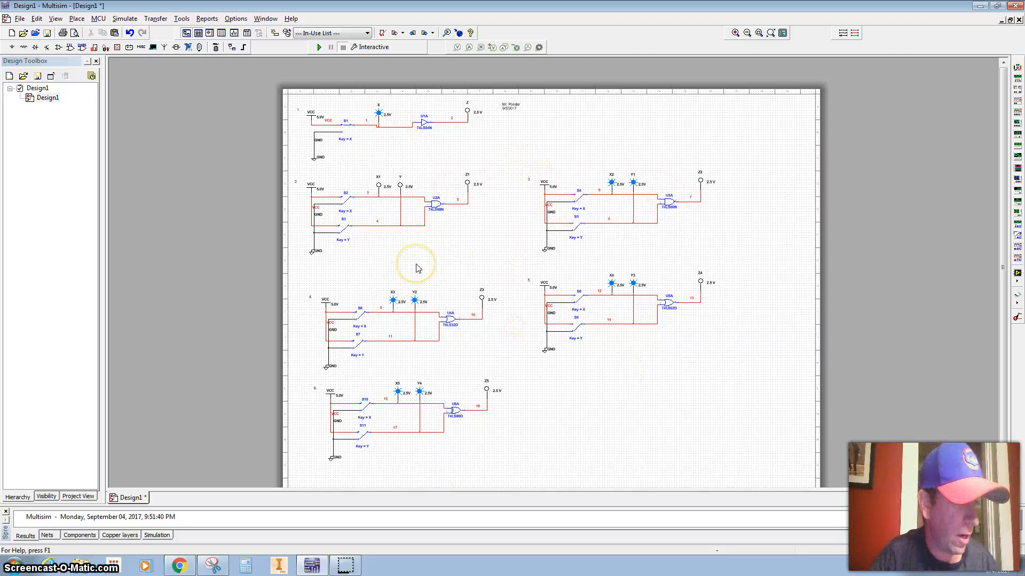
pyautogui.click(20, 19)
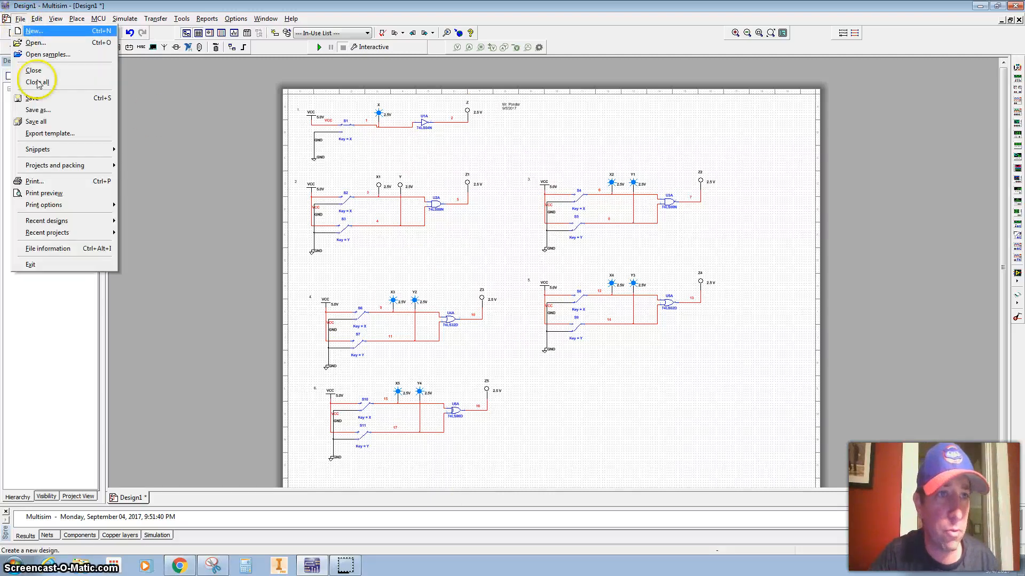
pyautogui.click(44, 121)
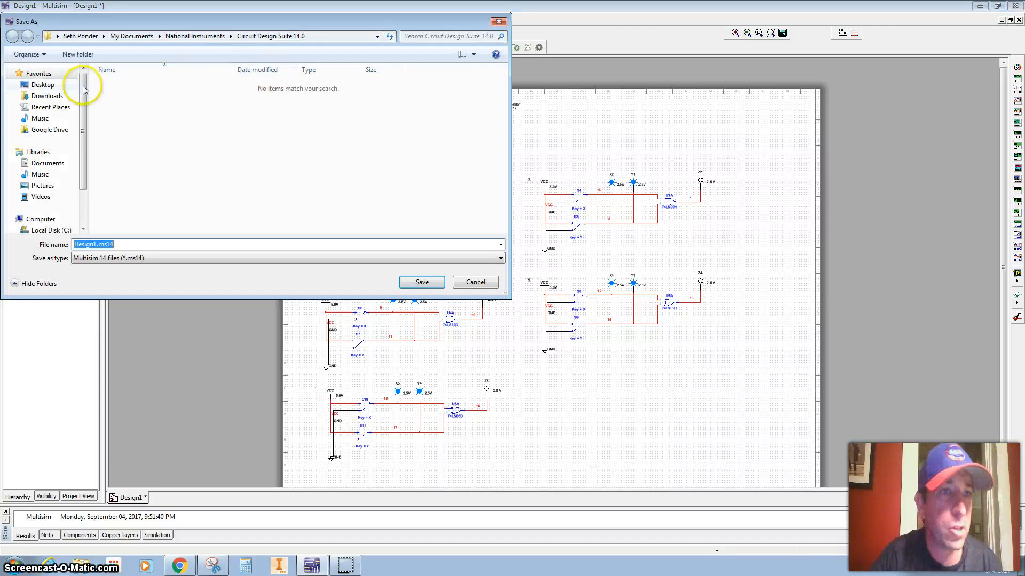
pyautogui.click(49, 129)
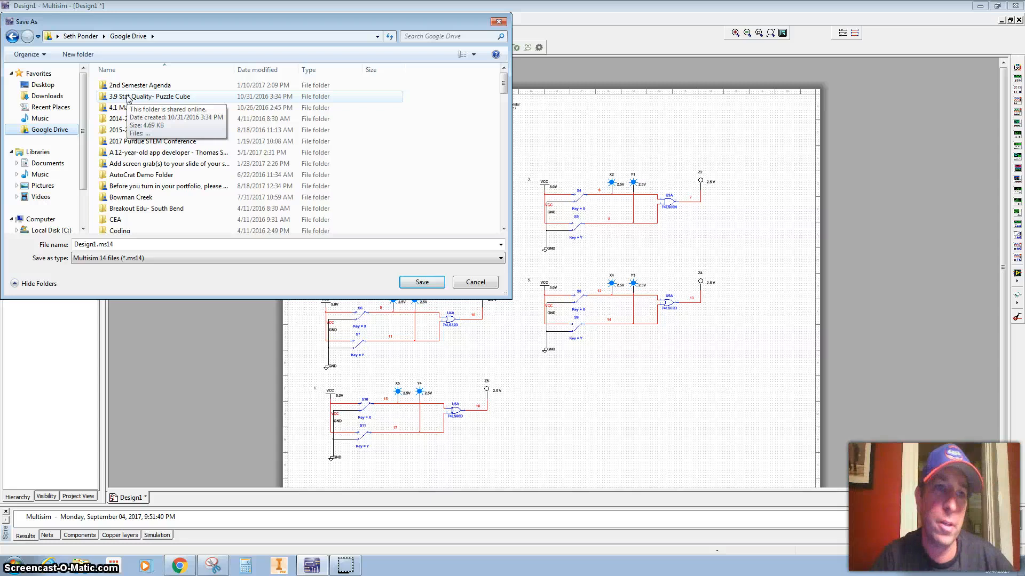
# Step: Check the activity document's title in Chrome, and name the Multisim design file 1.1.6
pyautogui.click(124, 247)
pyautogui.click(32, 245)
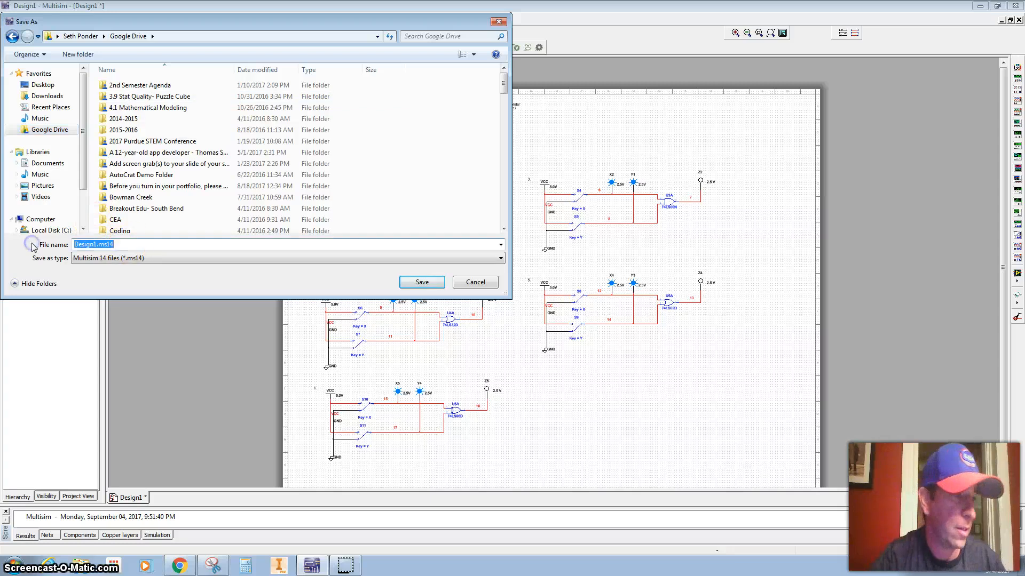
pyautogui.click(172, 566)
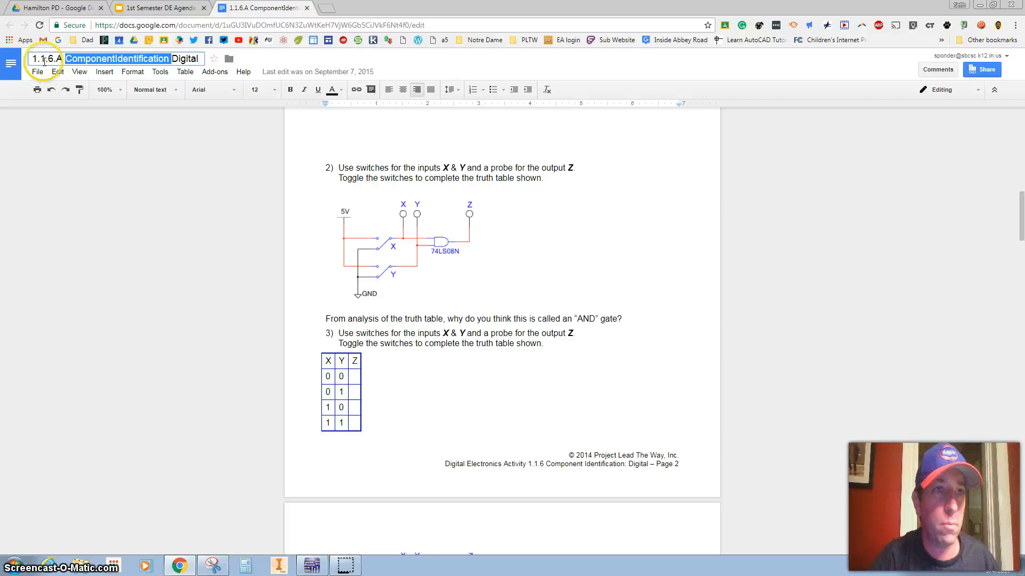
pyautogui.click(313, 567)
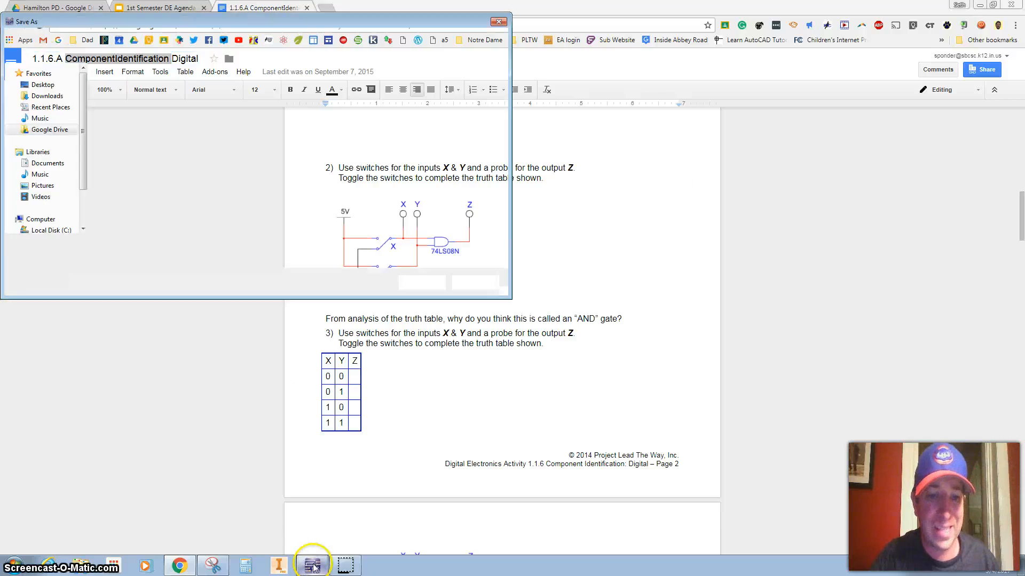
pyautogui.write('1.1.6')
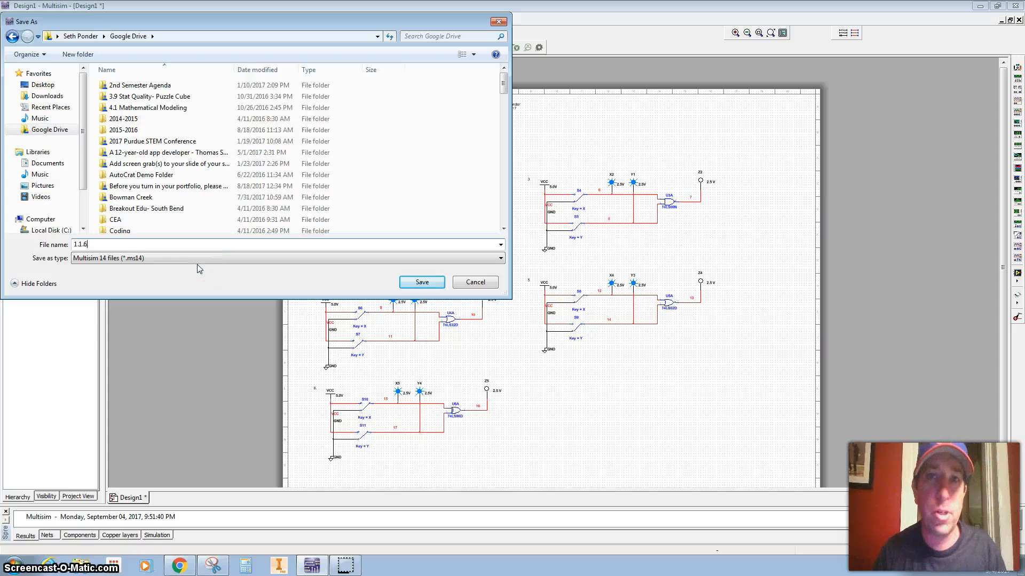
pyautogui.click(339, 257)
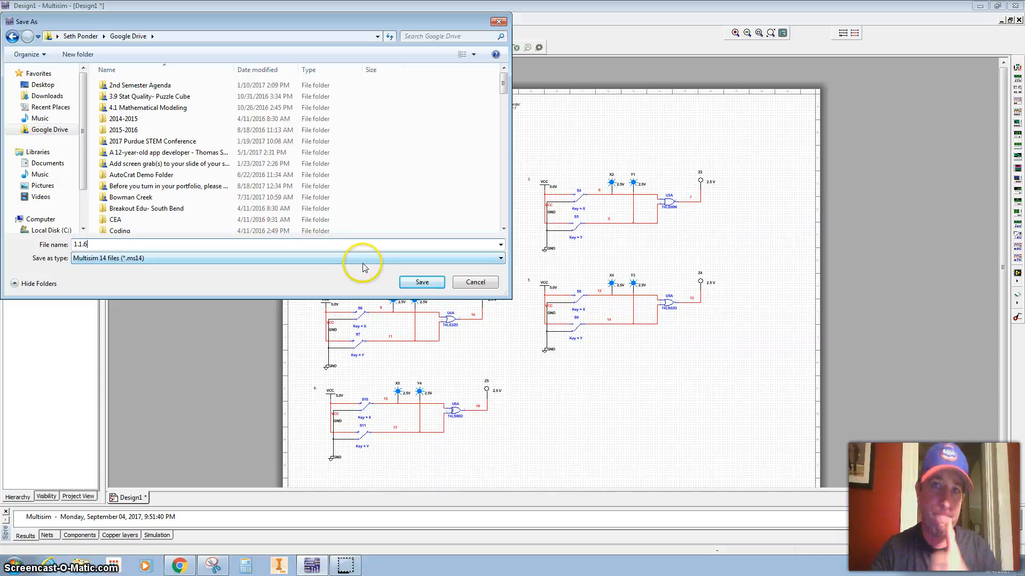
pyautogui.click(316, 565)
pyautogui.click(340, 564)
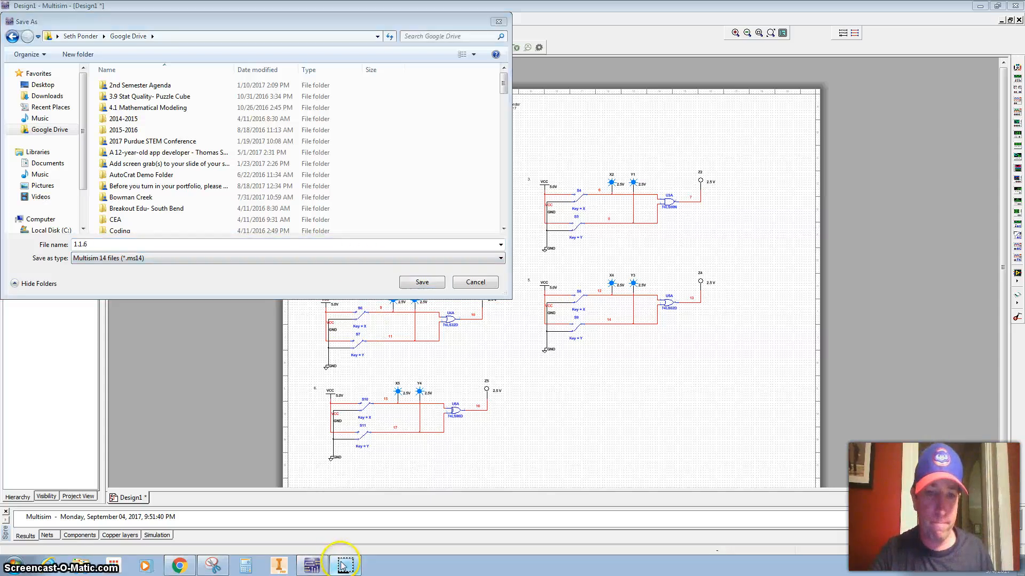